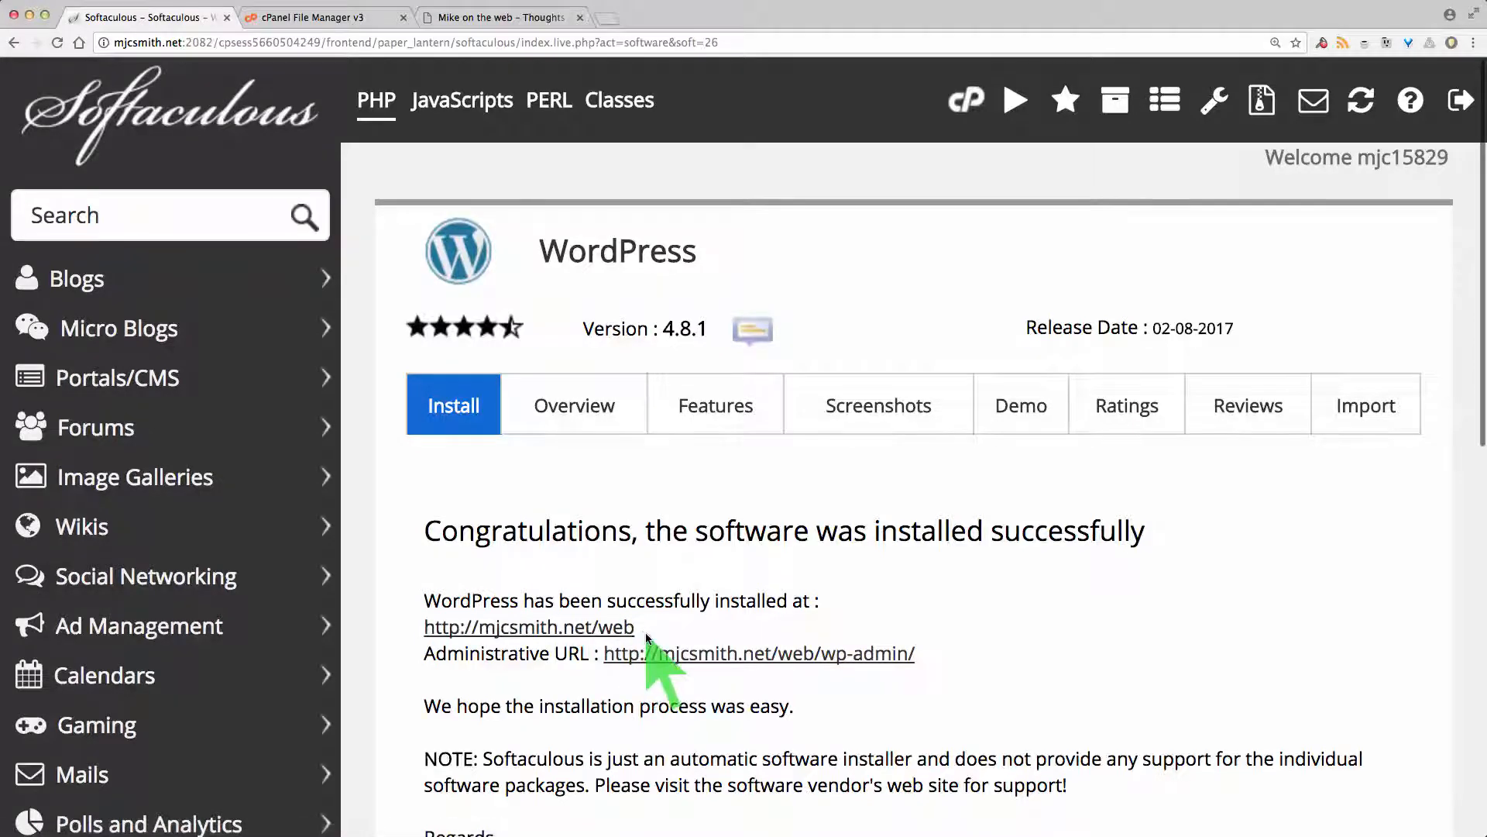
Step: Browse the new site's front page: the Hello world! post, the sidebar widgets and the footer
left_click(488, 17)
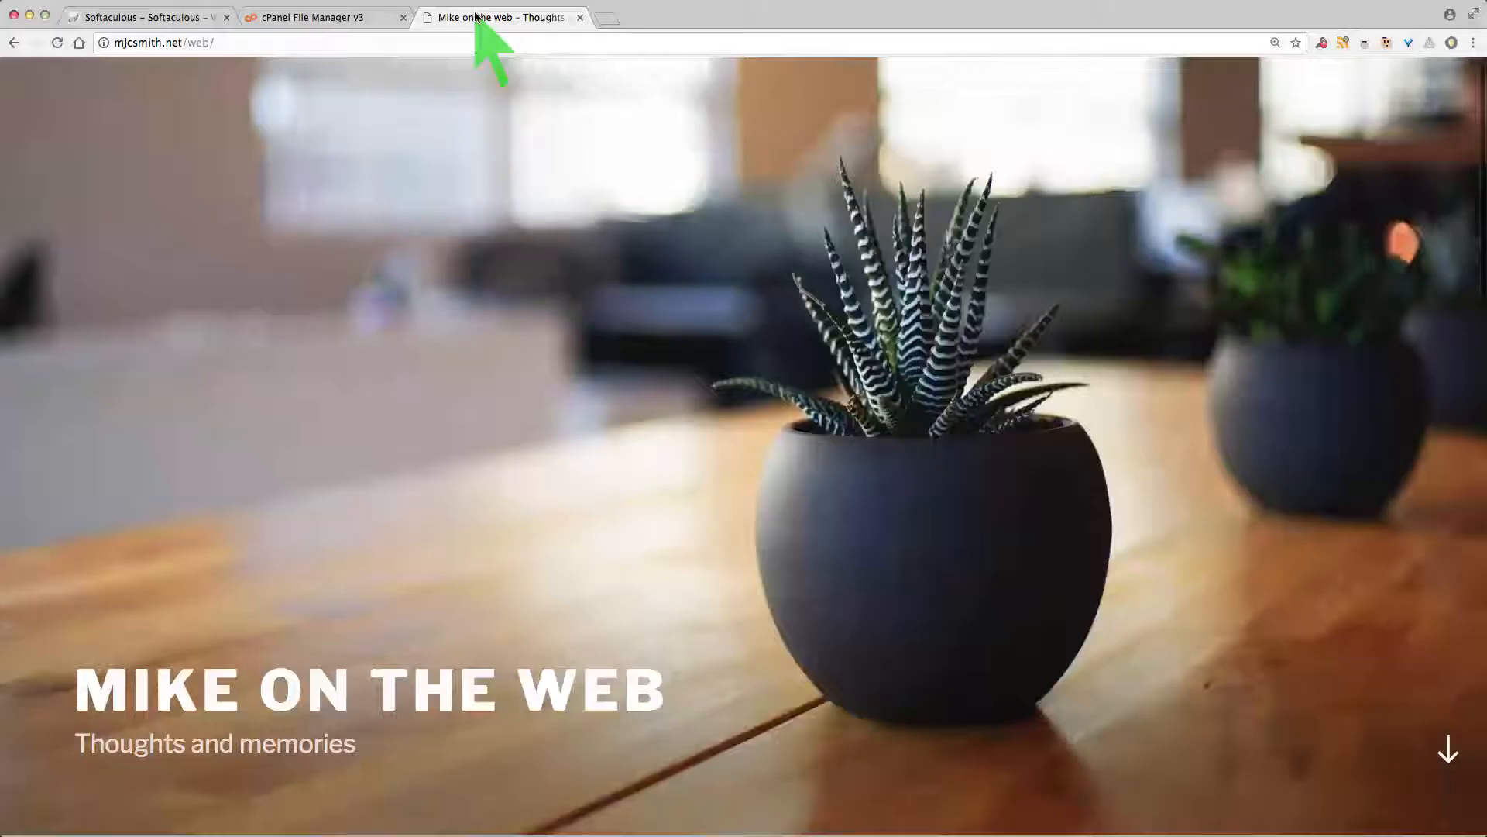
scroll(448, 420, "down", 15)
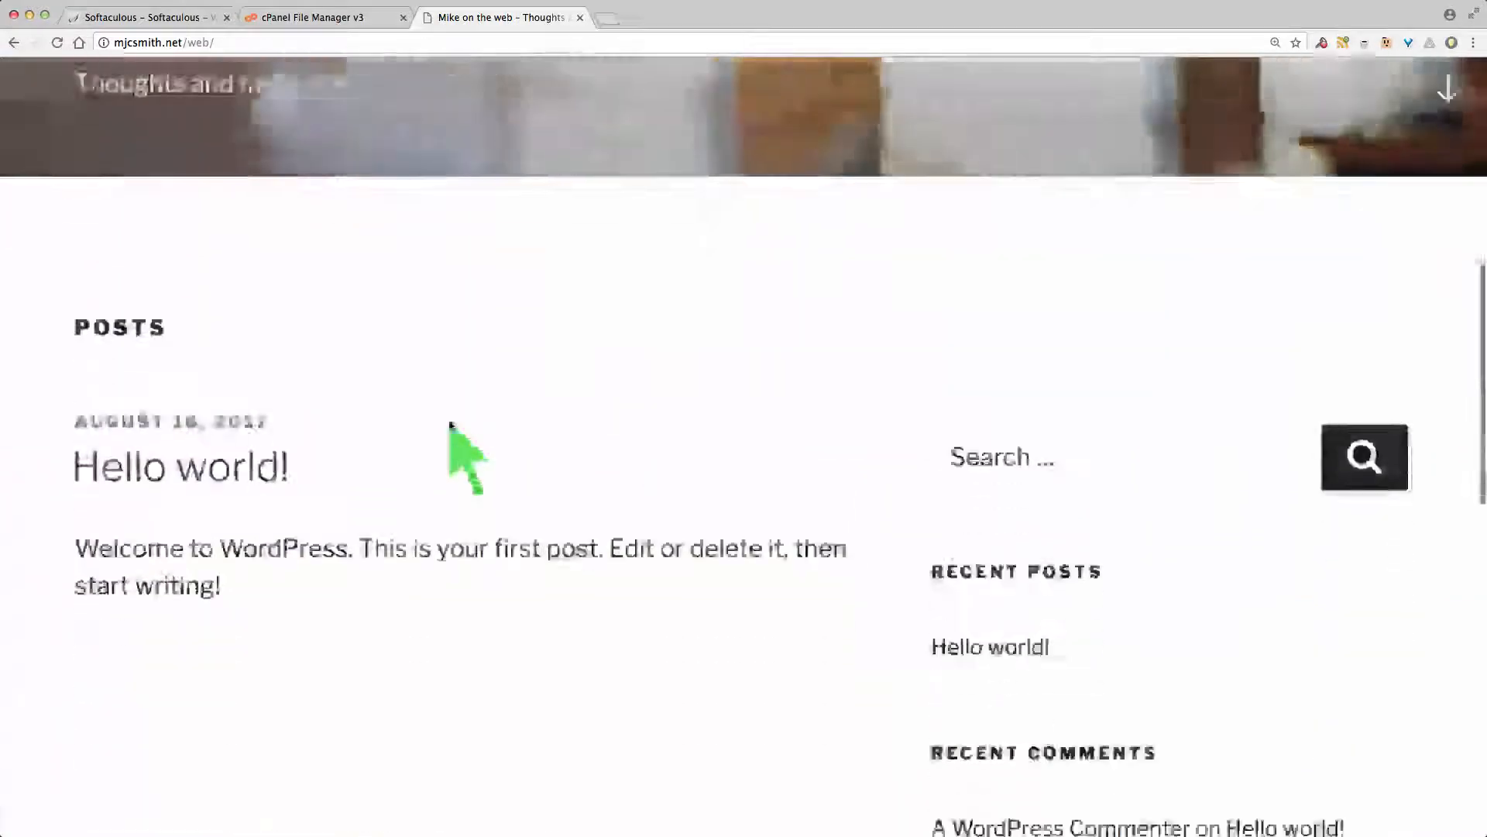
scroll(450, 425, "down", 5)
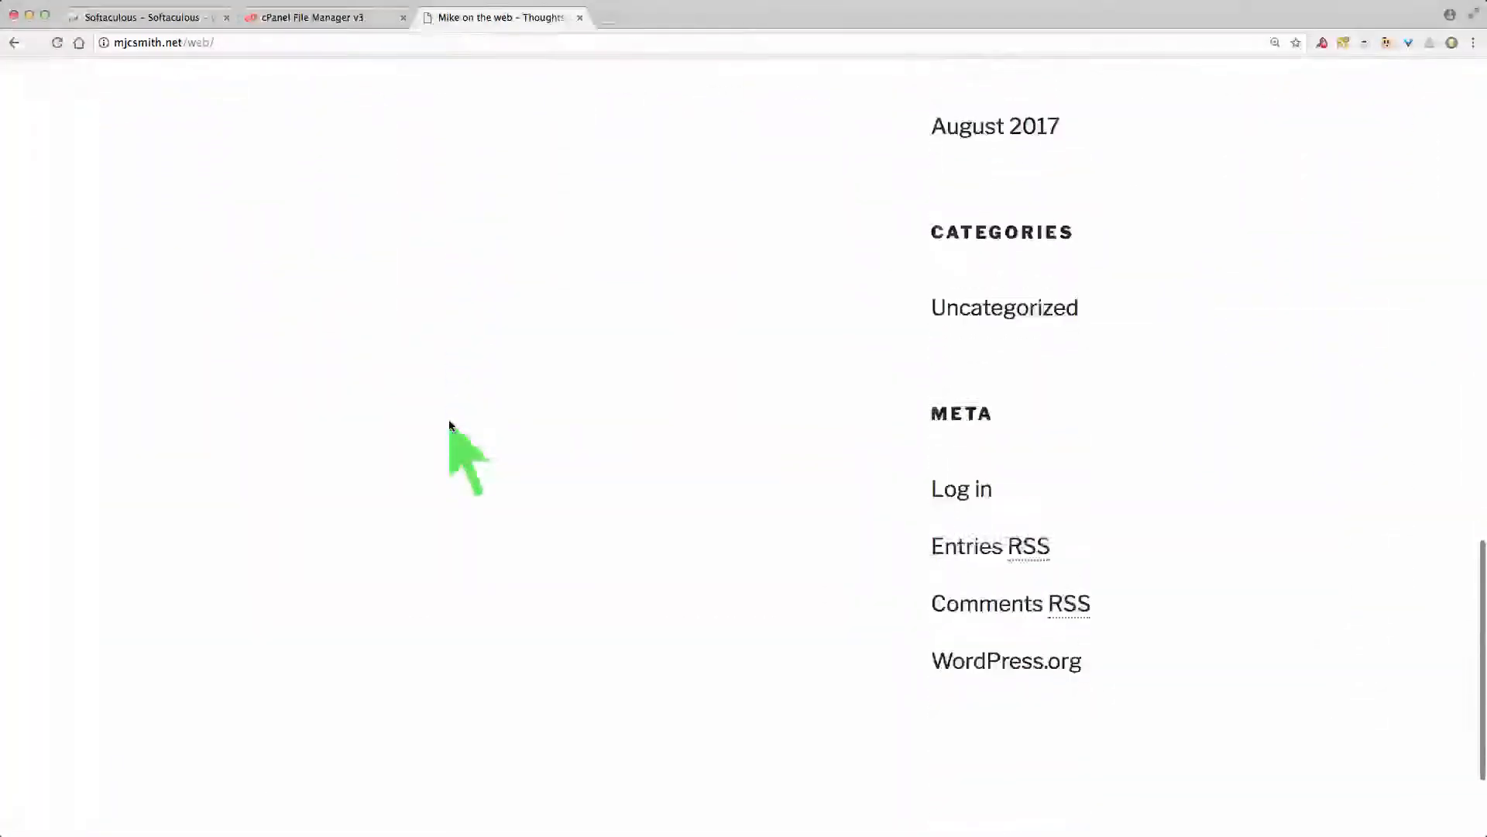
scroll(450, 425, "up", 20)
scroll(449, 424, "up", 7)
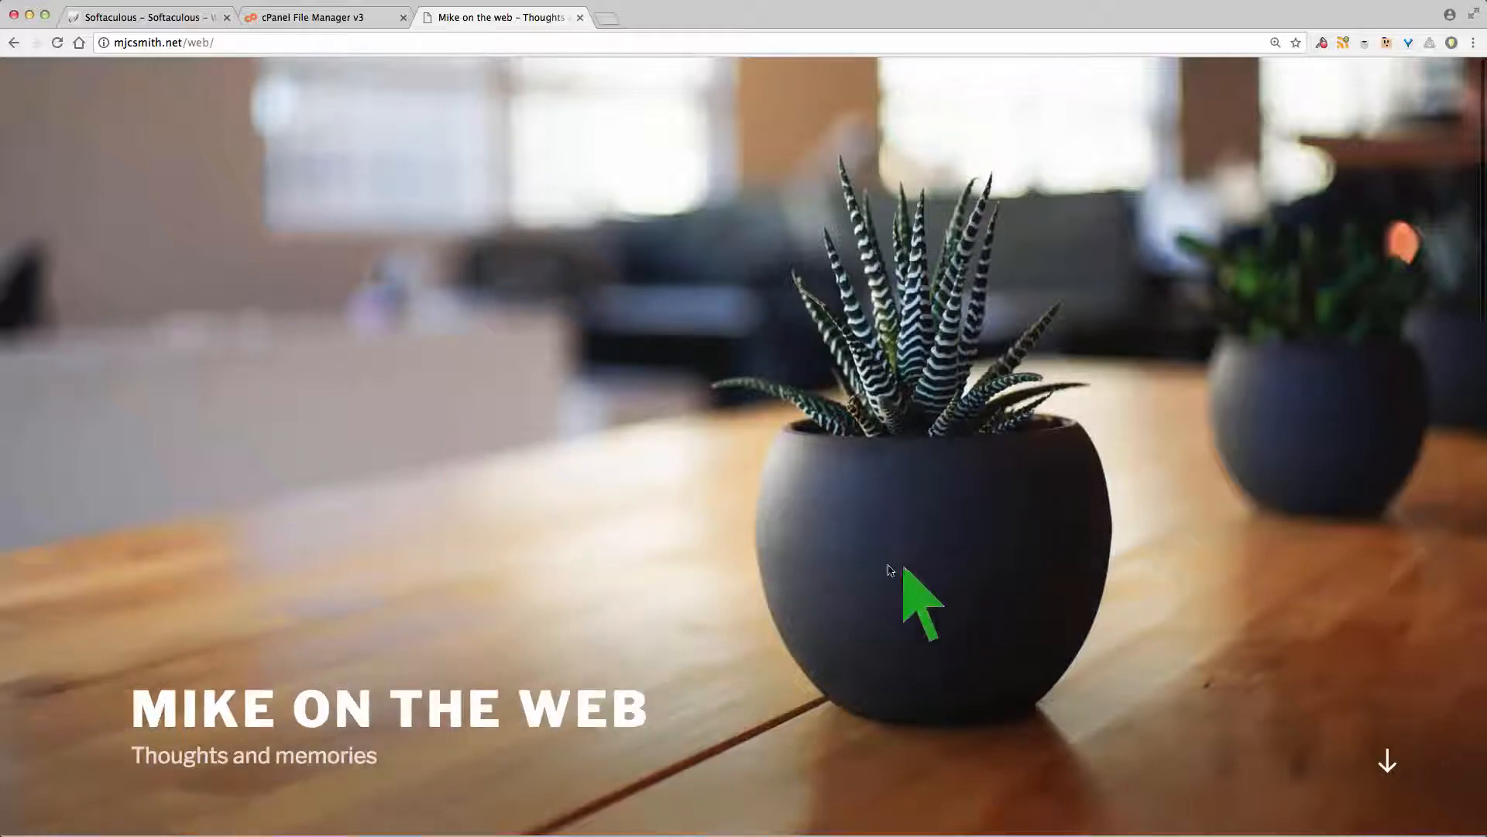
scroll(651, 419, "down", 10)
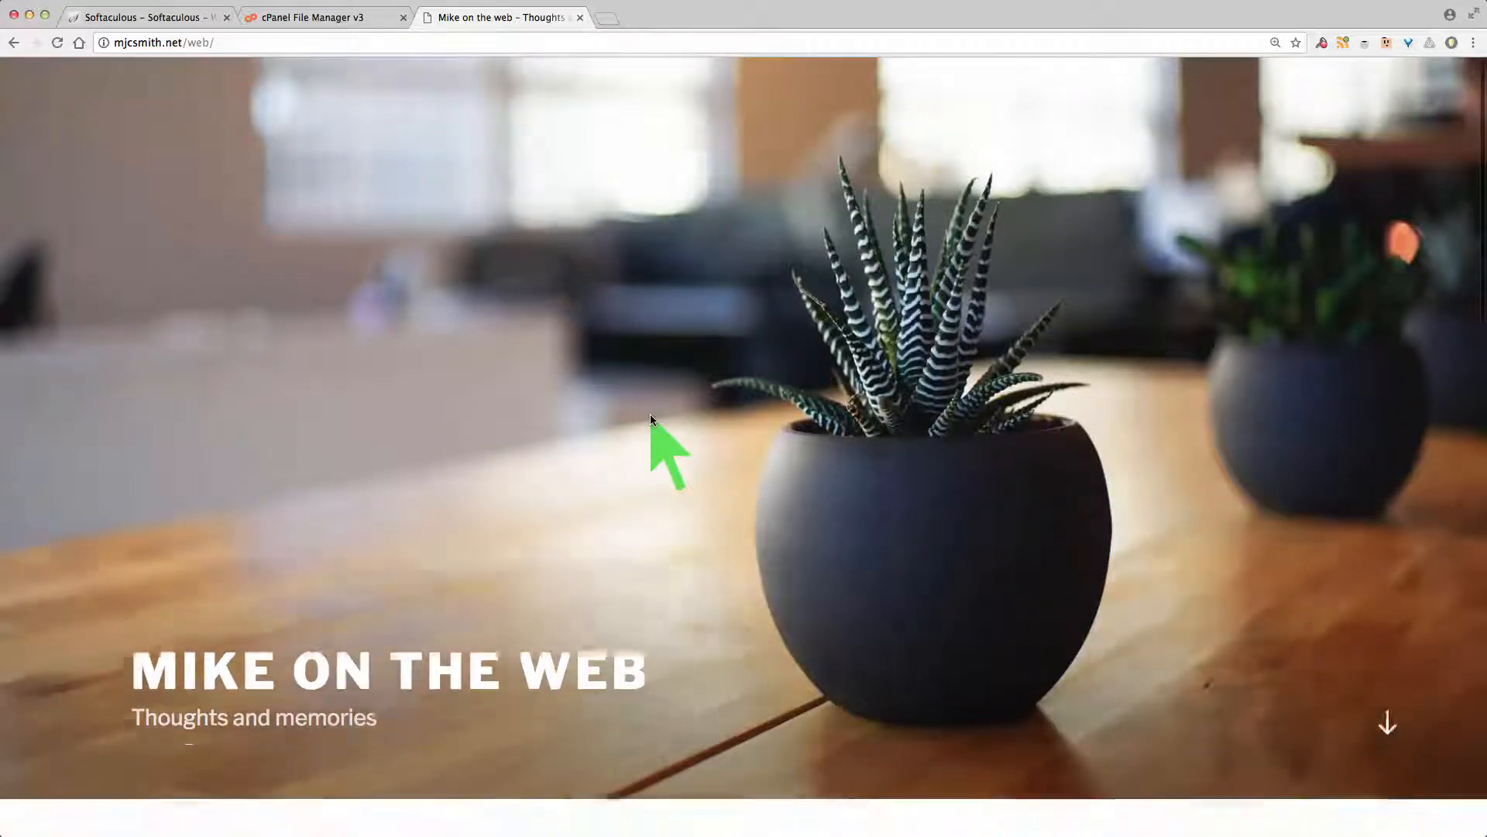
scroll(651, 419, "down", 5)
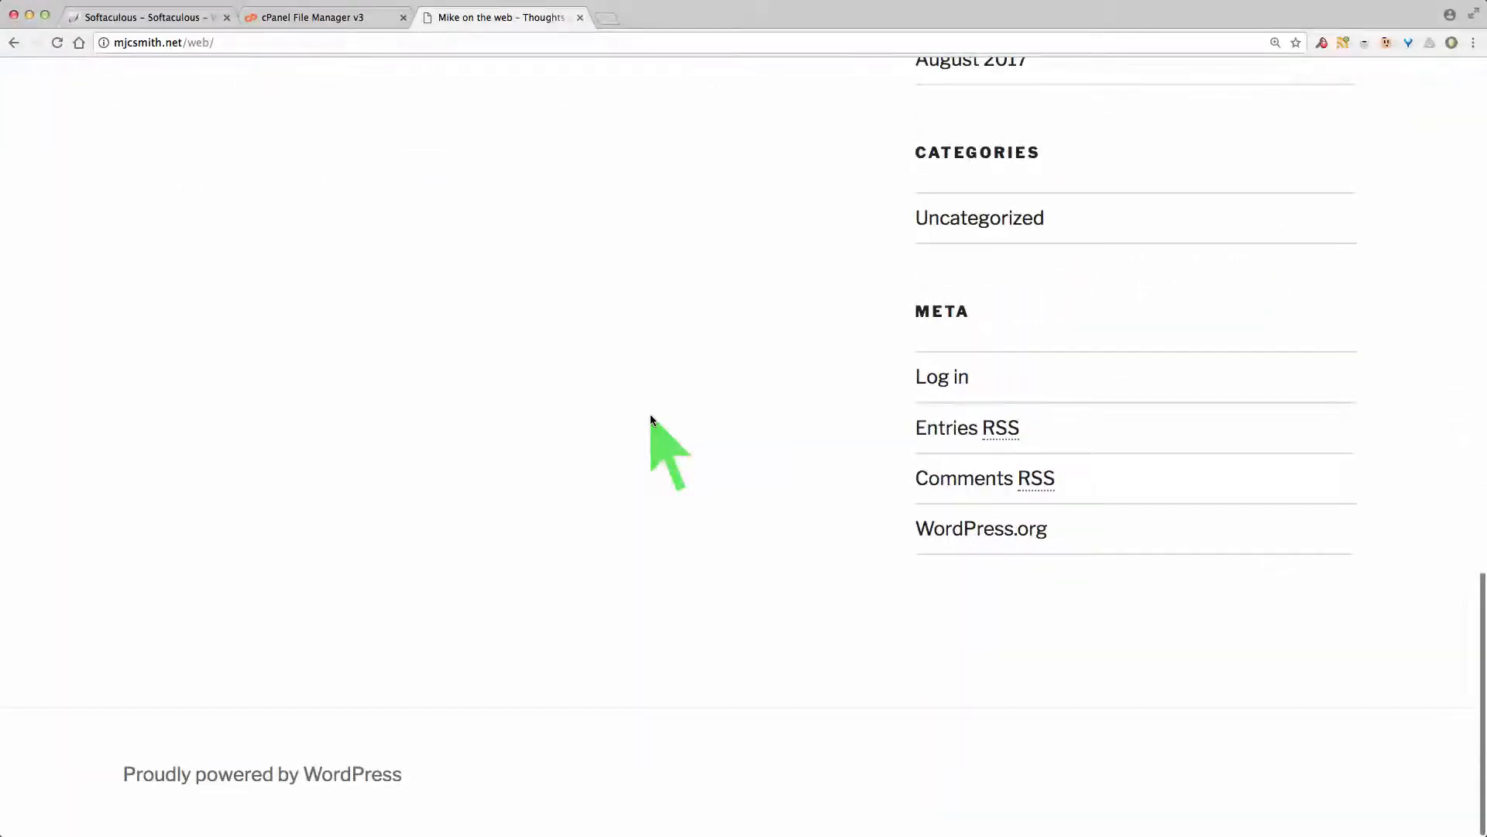
Step: Load mjcsmith.net/web/wp-admin and log in with the admin username and password
left_click(241, 42)
left_click(242, 42)
type("wp-admin")
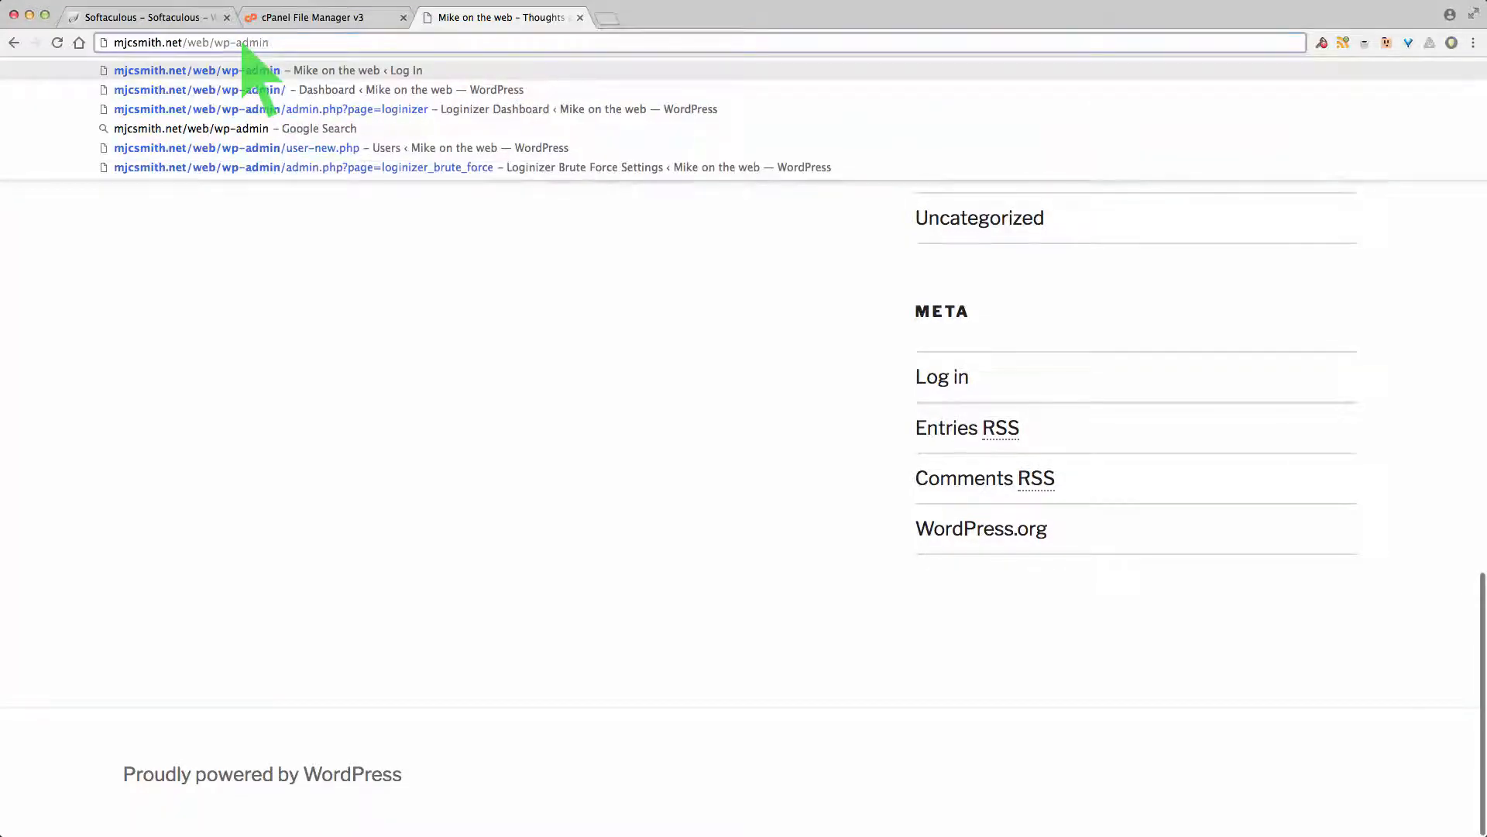
key("Return")
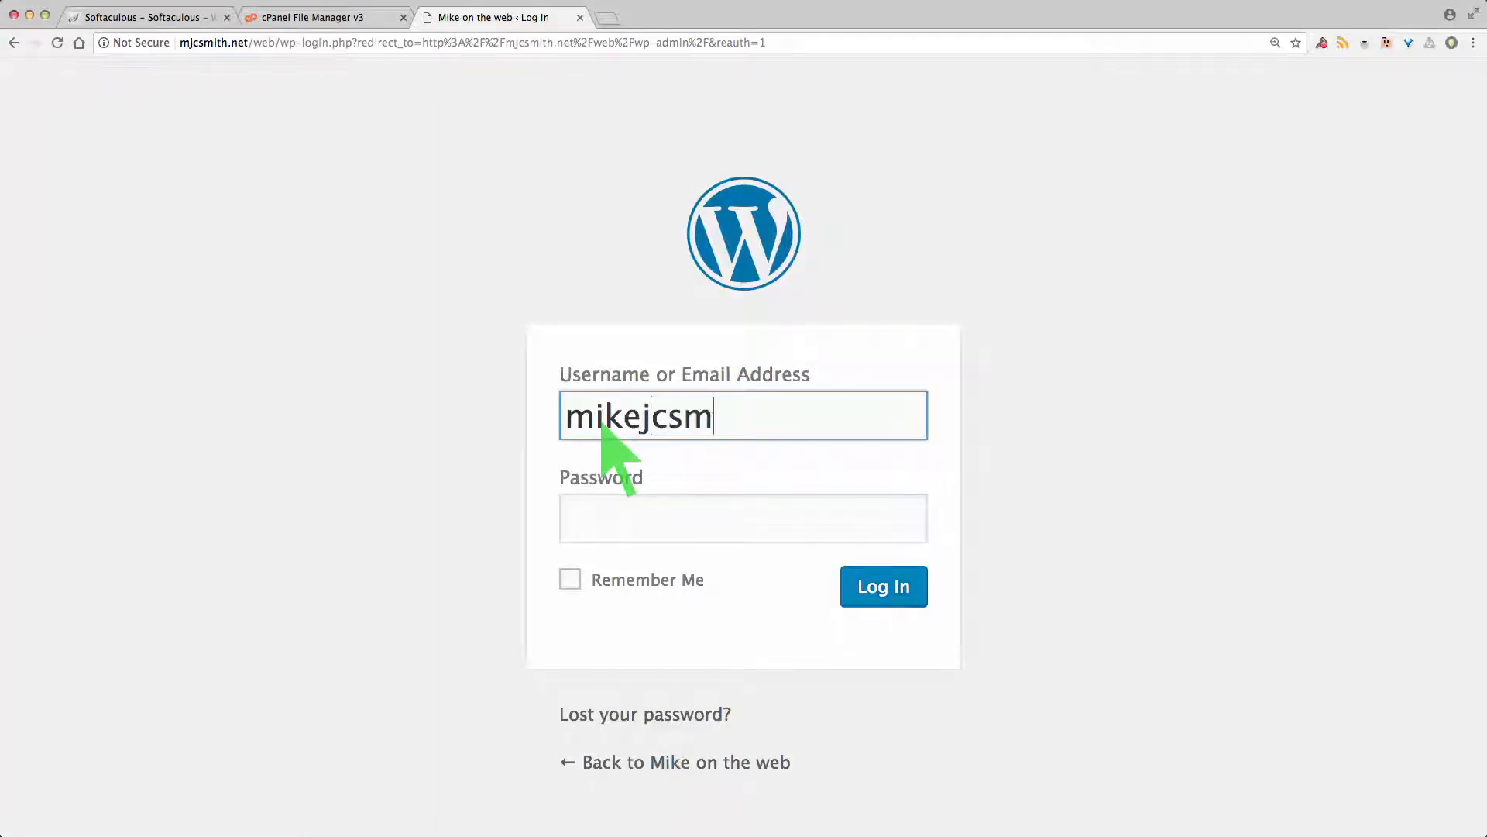
key("Tab")
type("••")
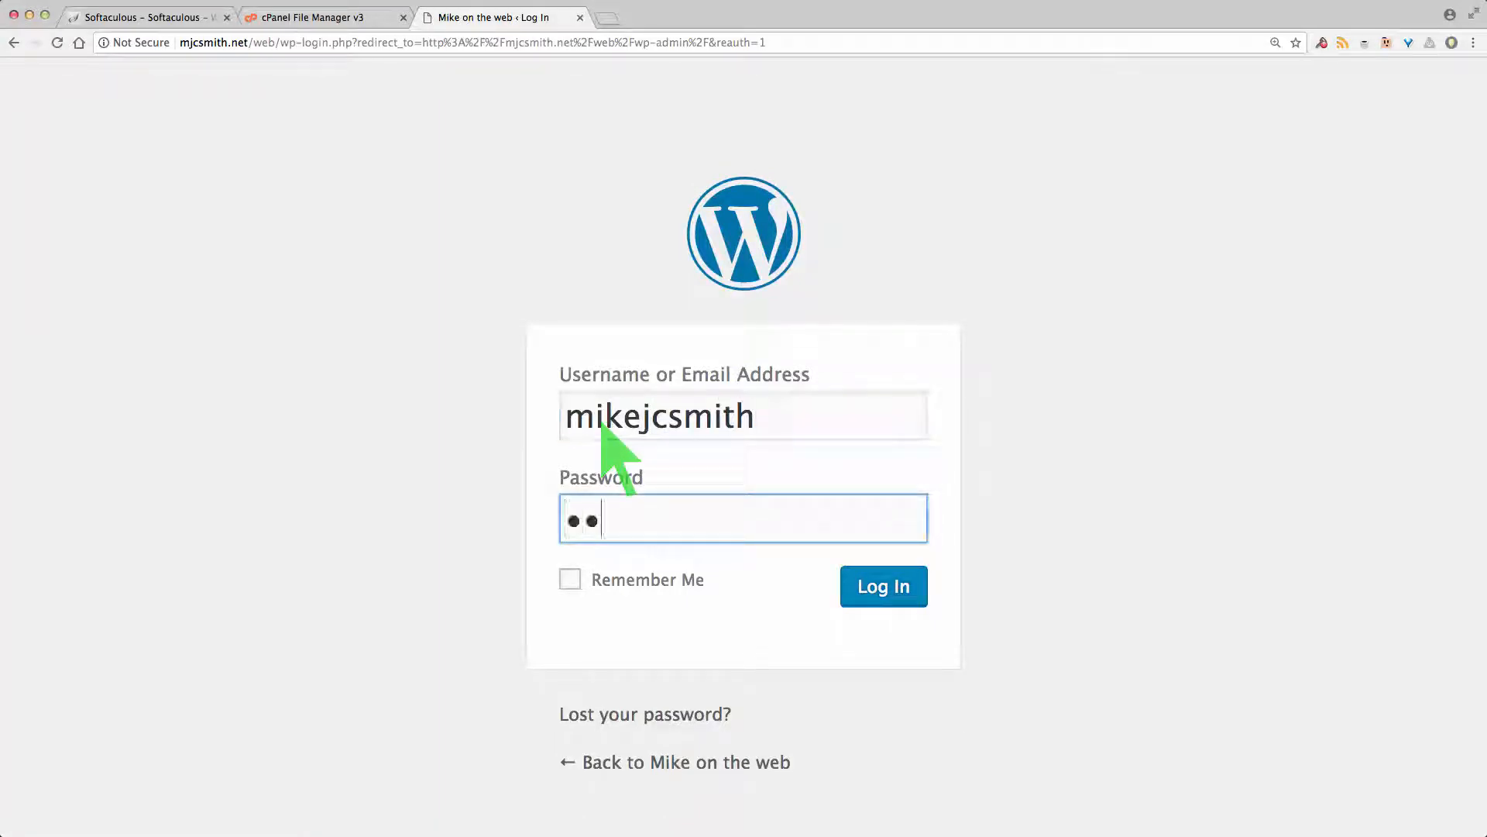
type("•••")
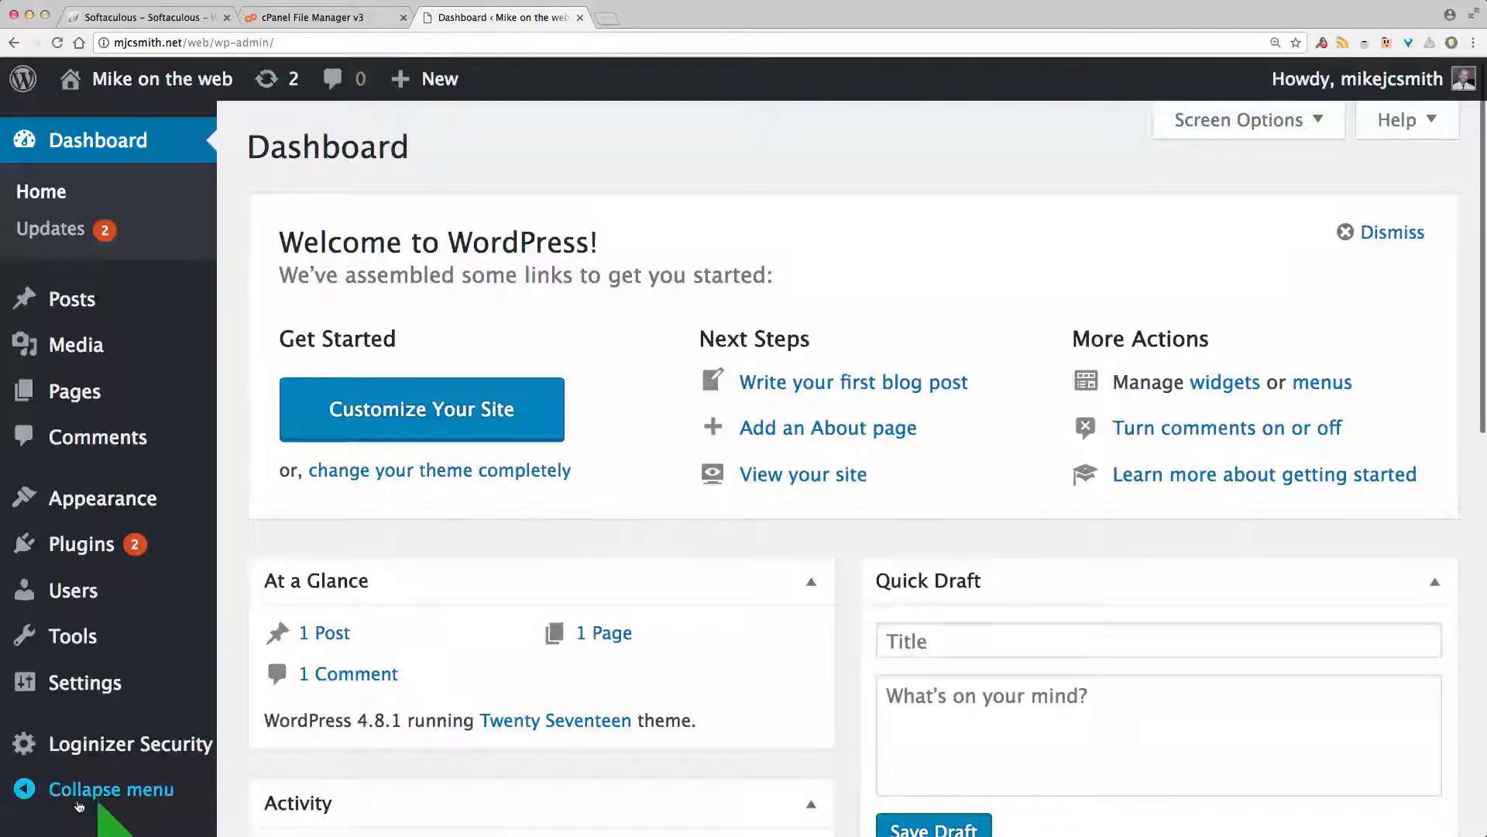
Step: Collapse and re-expand the admin sidebar twice, then head toward the Plugins menu
left_click(79, 801)
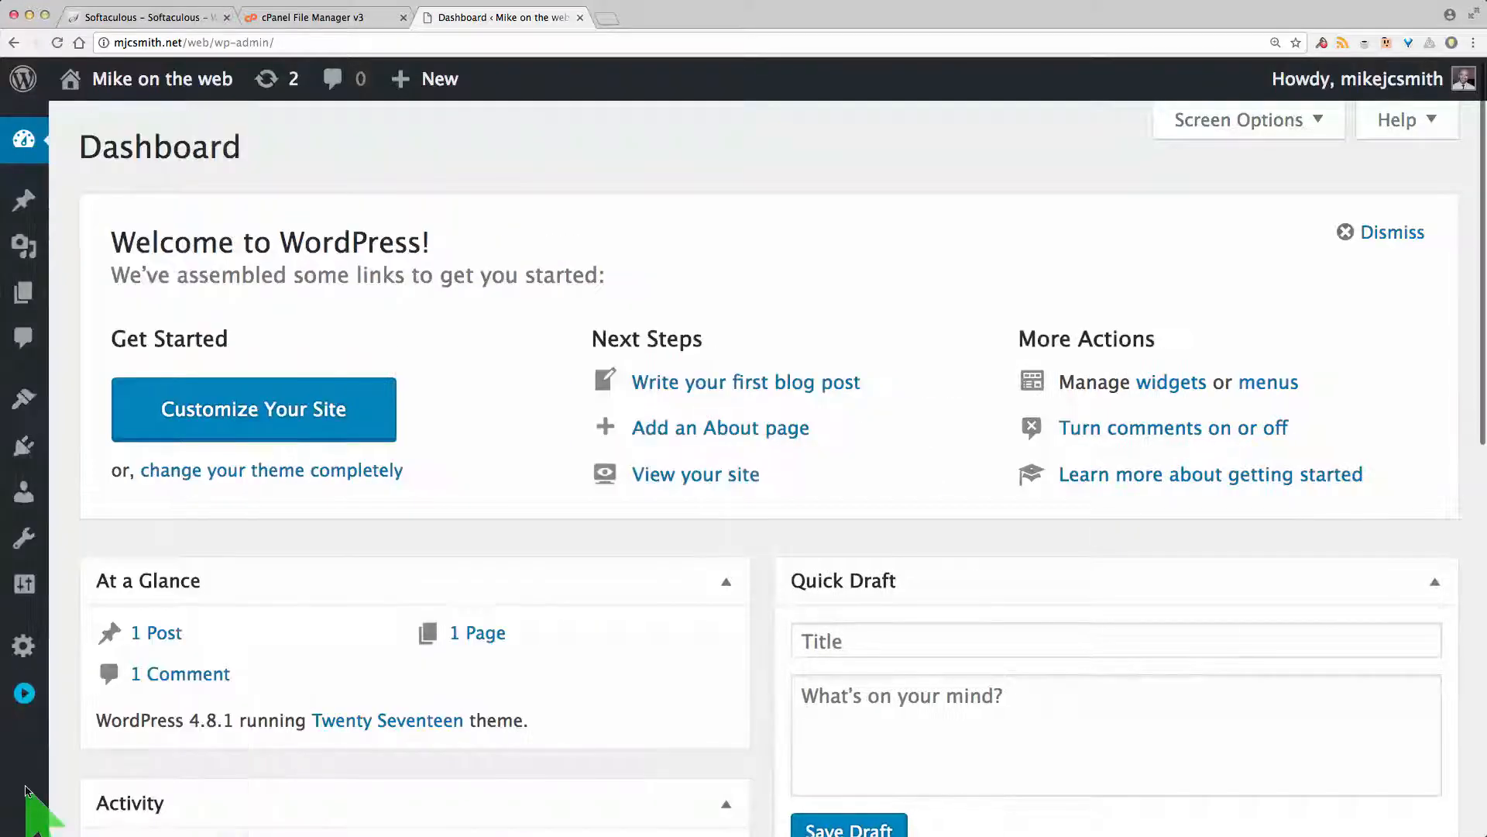
left_click(24, 695)
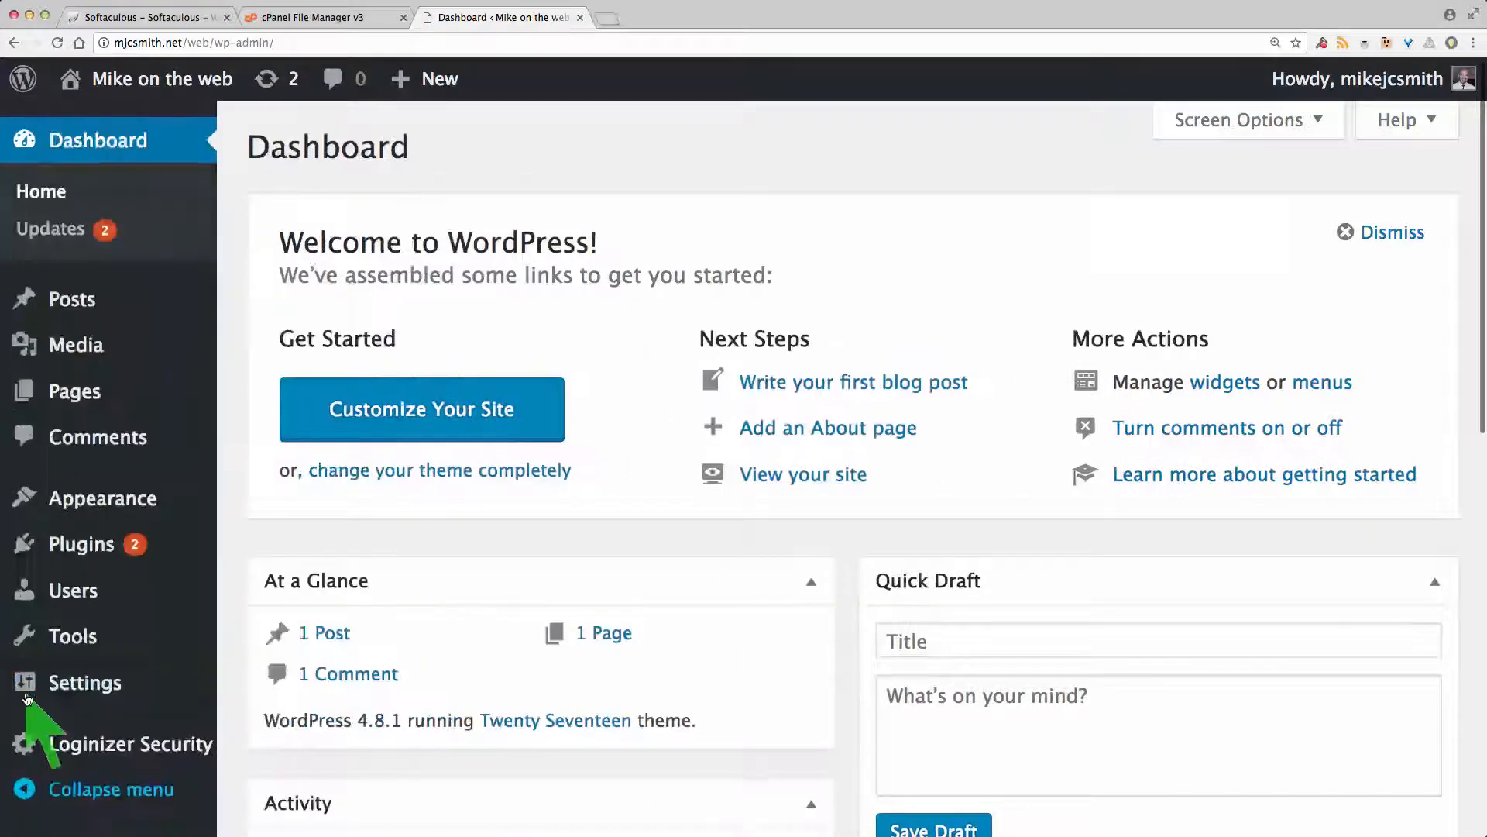
left_click(30, 790)
left_click(24, 693)
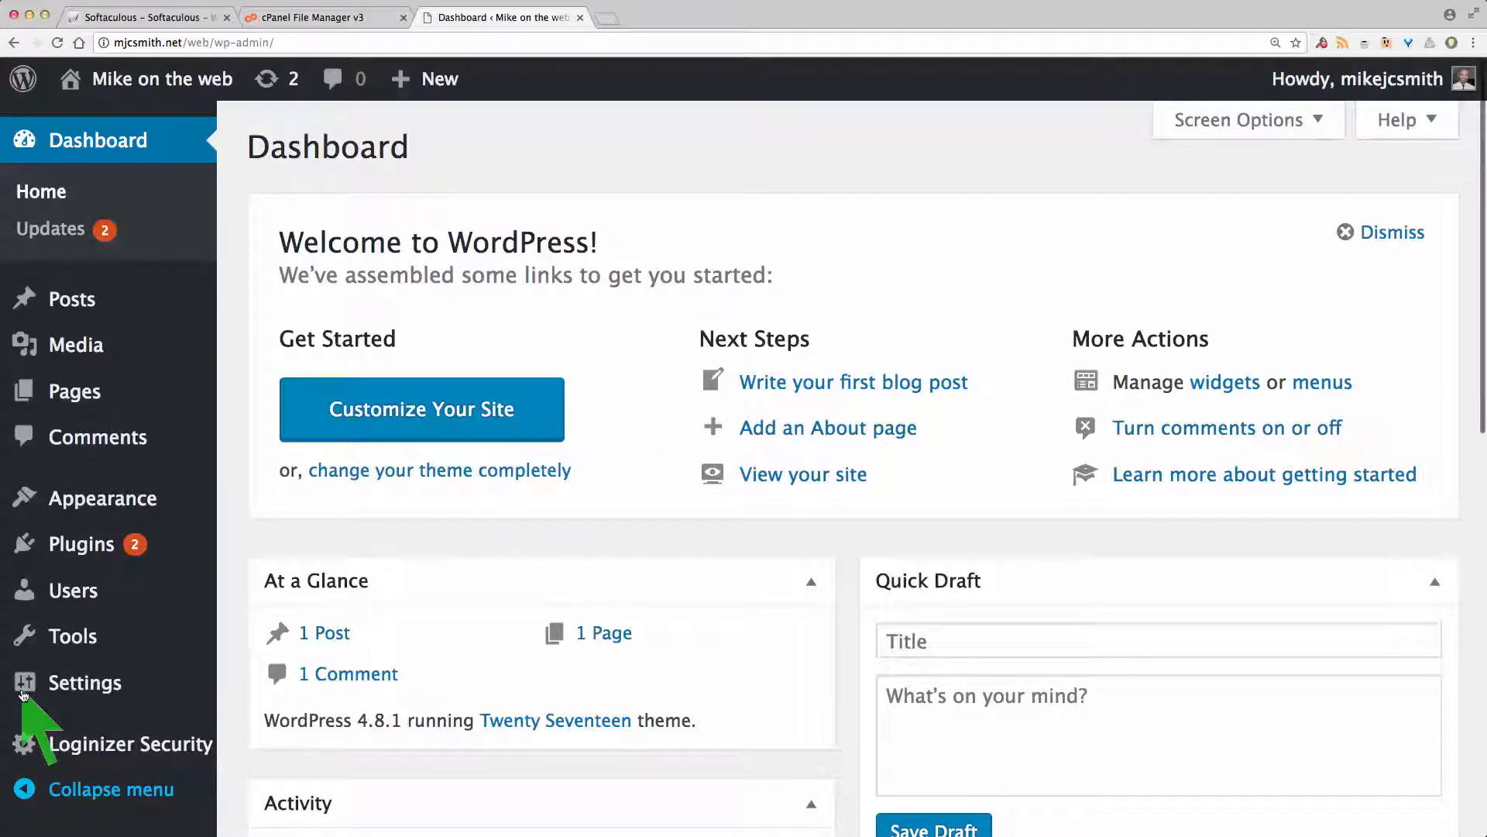
mouse_move(109, 750)
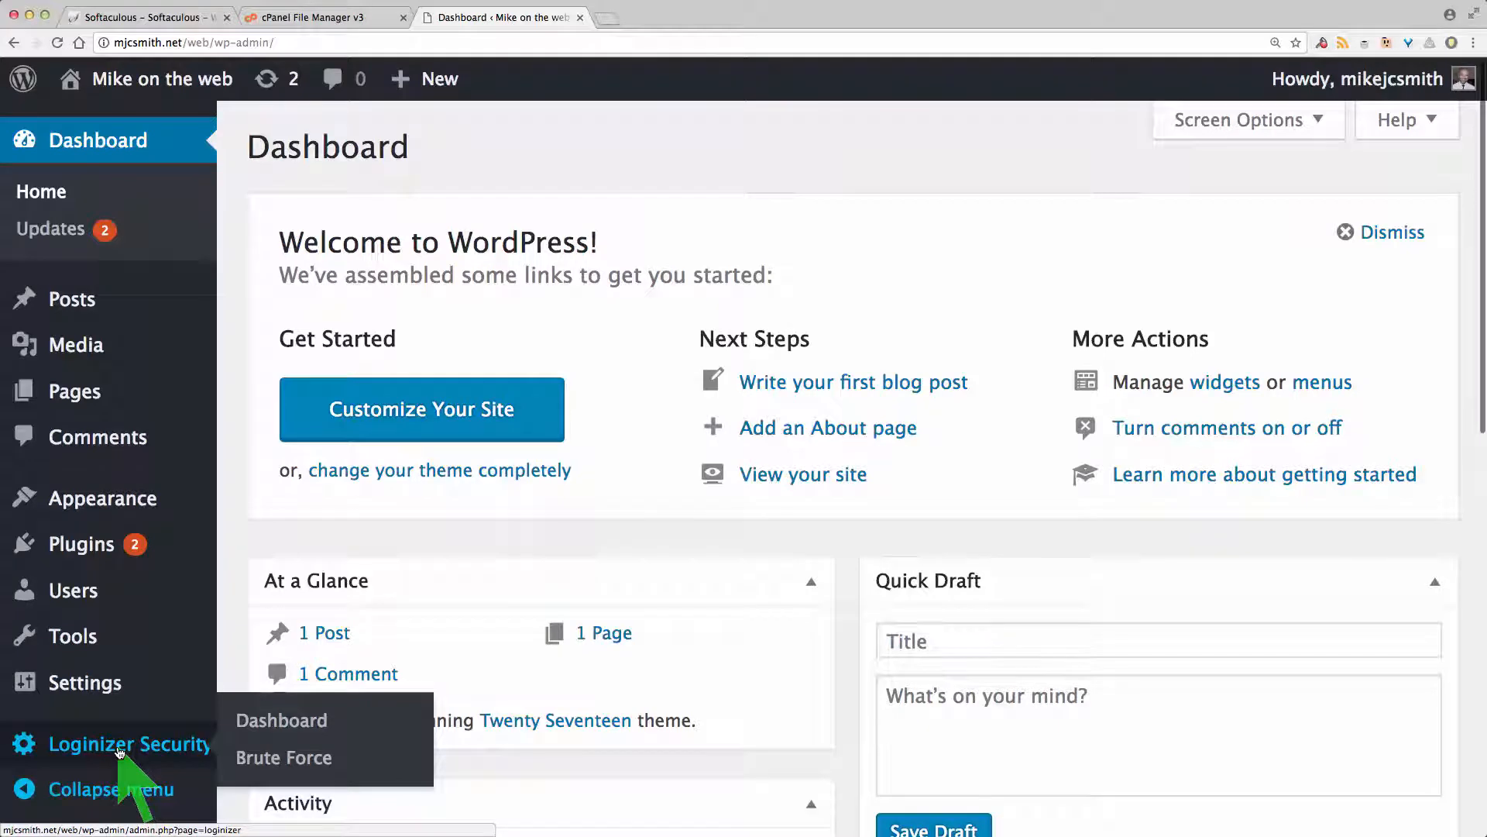
mouse_move(75, 560)
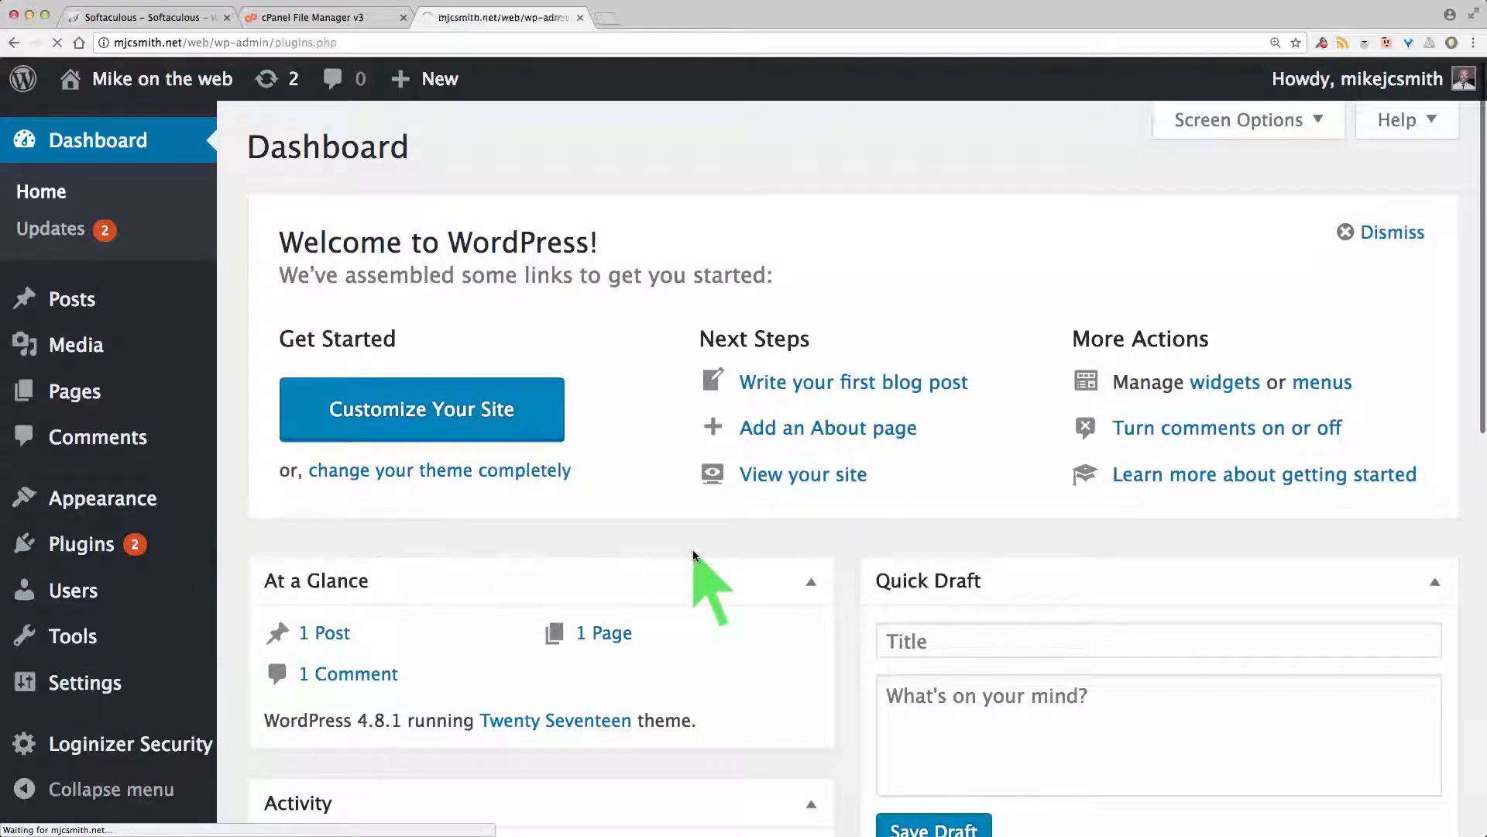
Step: Deactivate Loginizer so Akismet Anti-Spam, Hello Dolly and Loginizer are all inactive
scroll(695, 553, "down", 5)
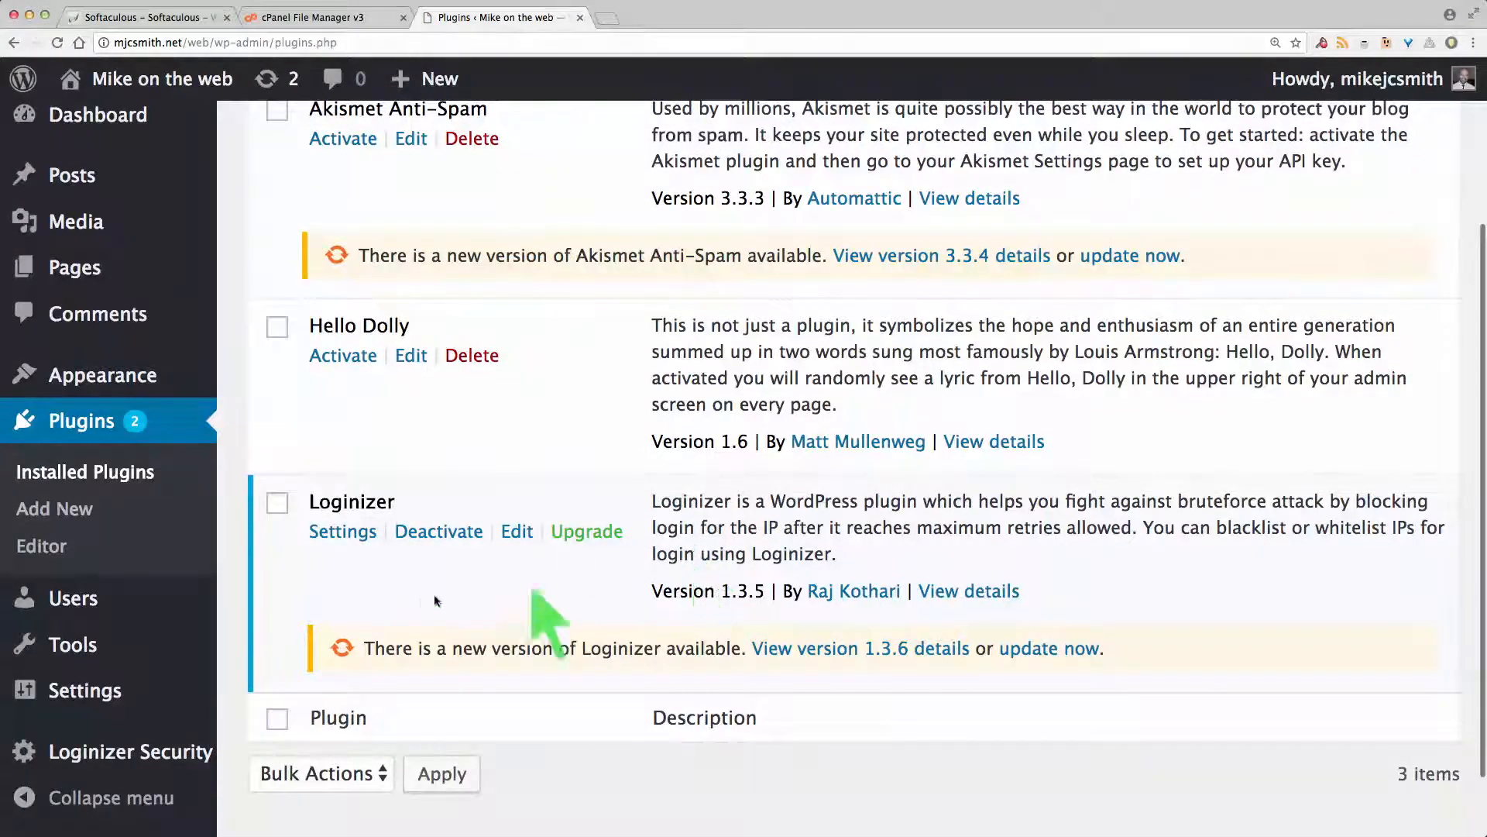
left_click(434, 534)
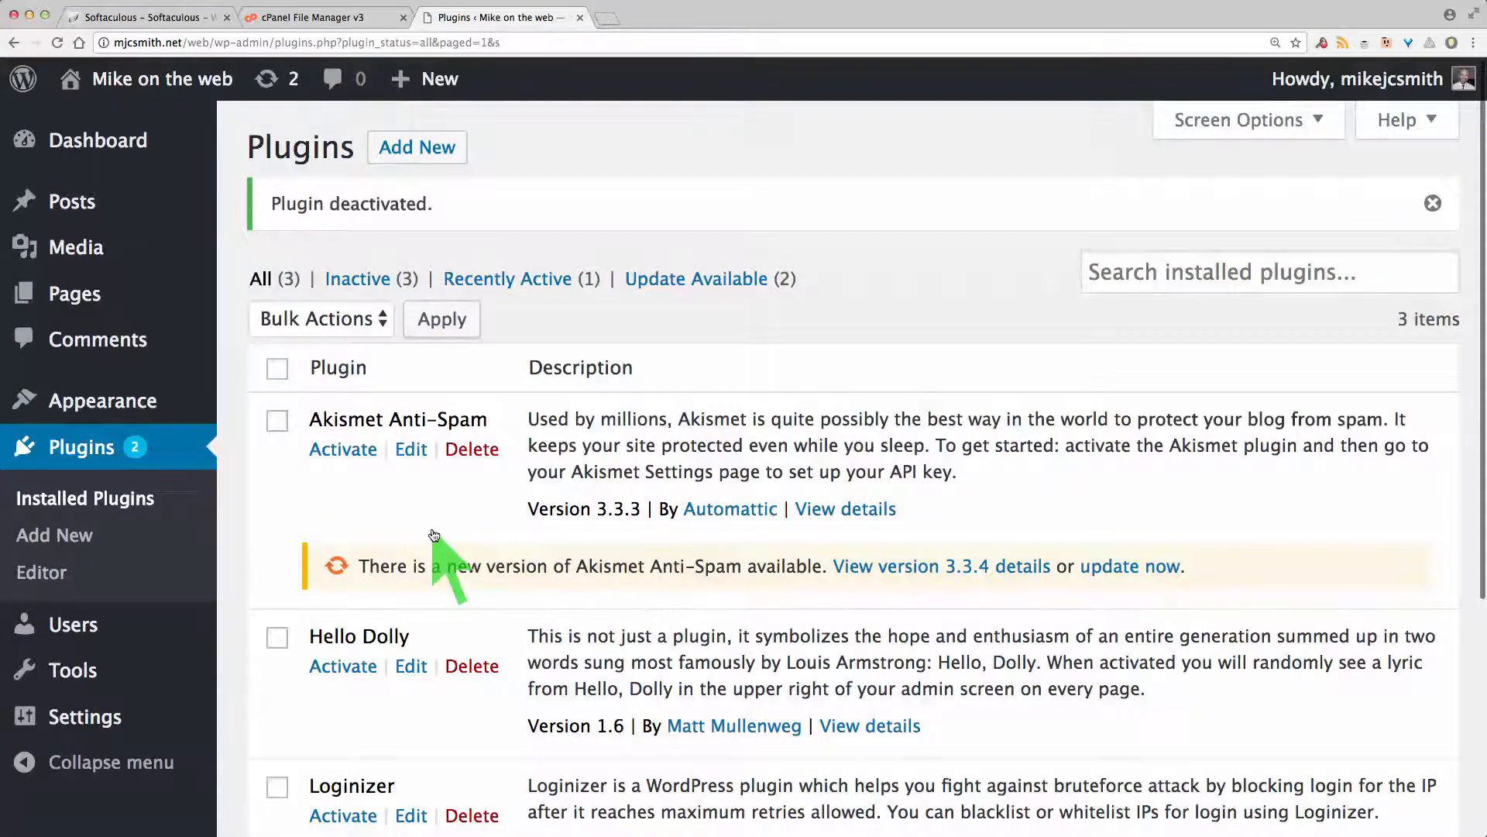
scroll(435, 534, "down", 5)
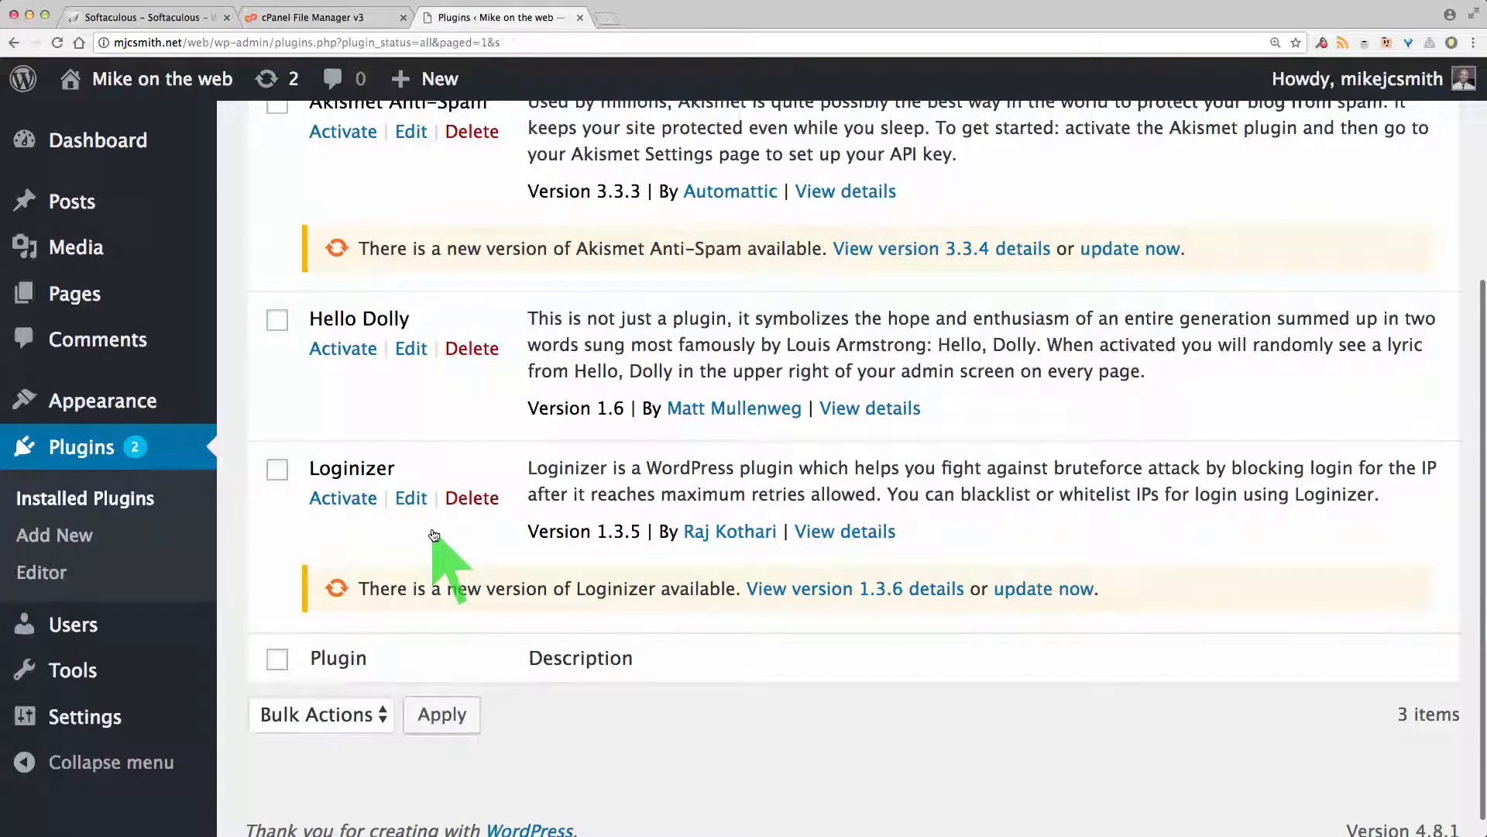
scroll(433, 533, "up", 4)
scroll(432, 503, "down", 3)
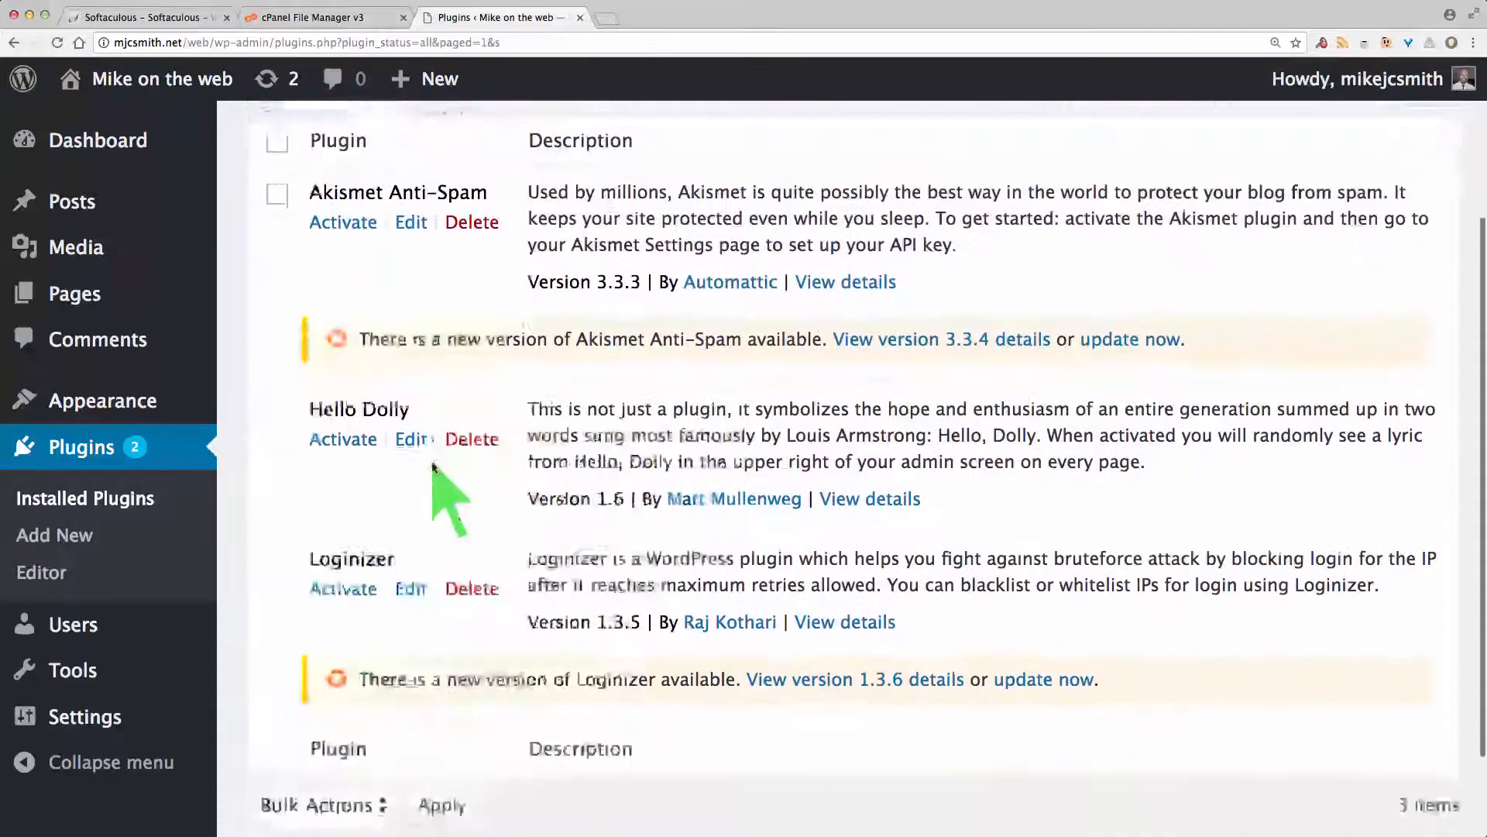
scroll(433, 466, "down", 2)
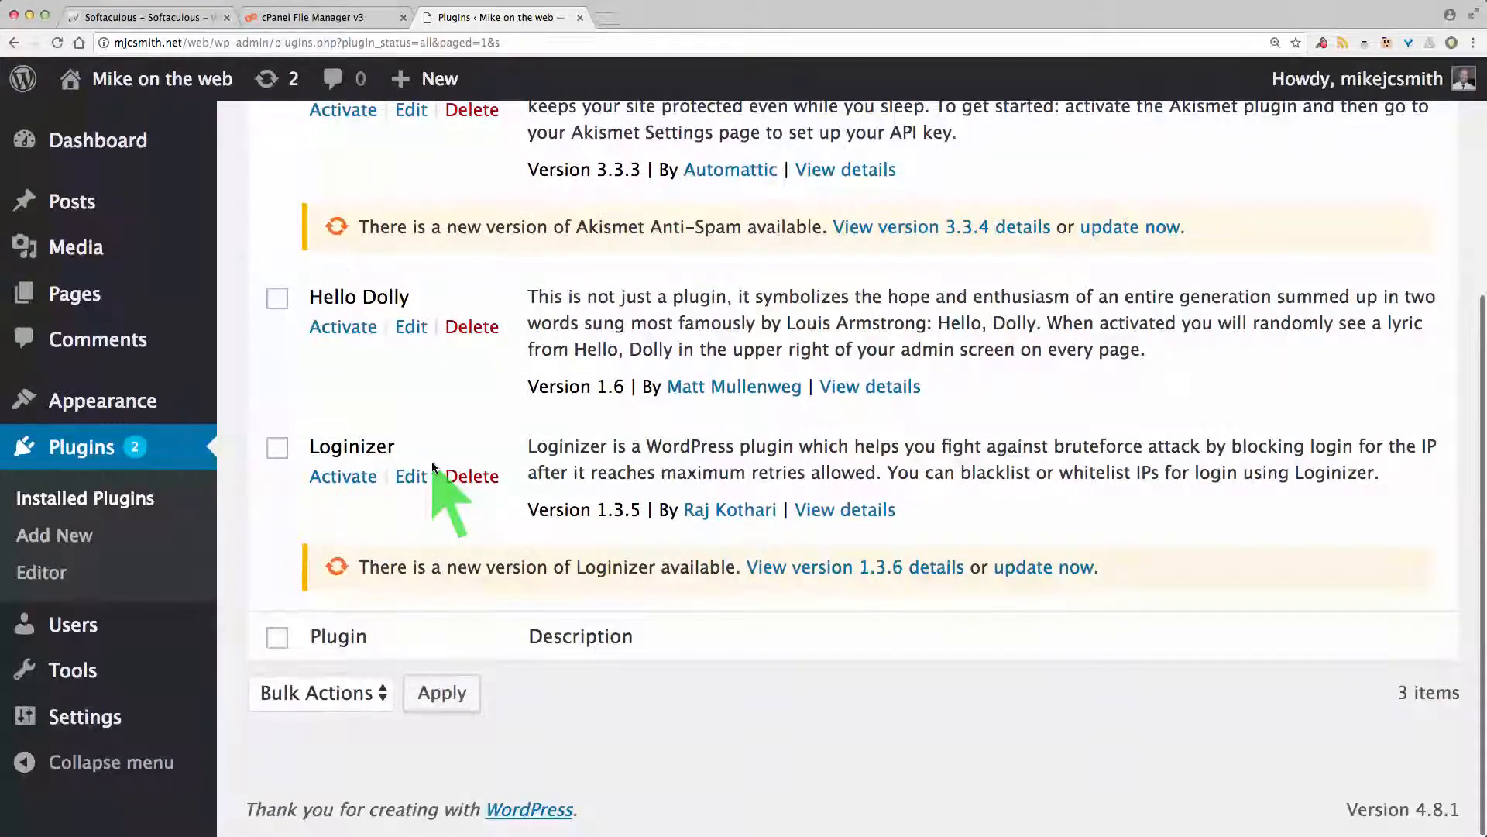
mouse_move(116, 721)
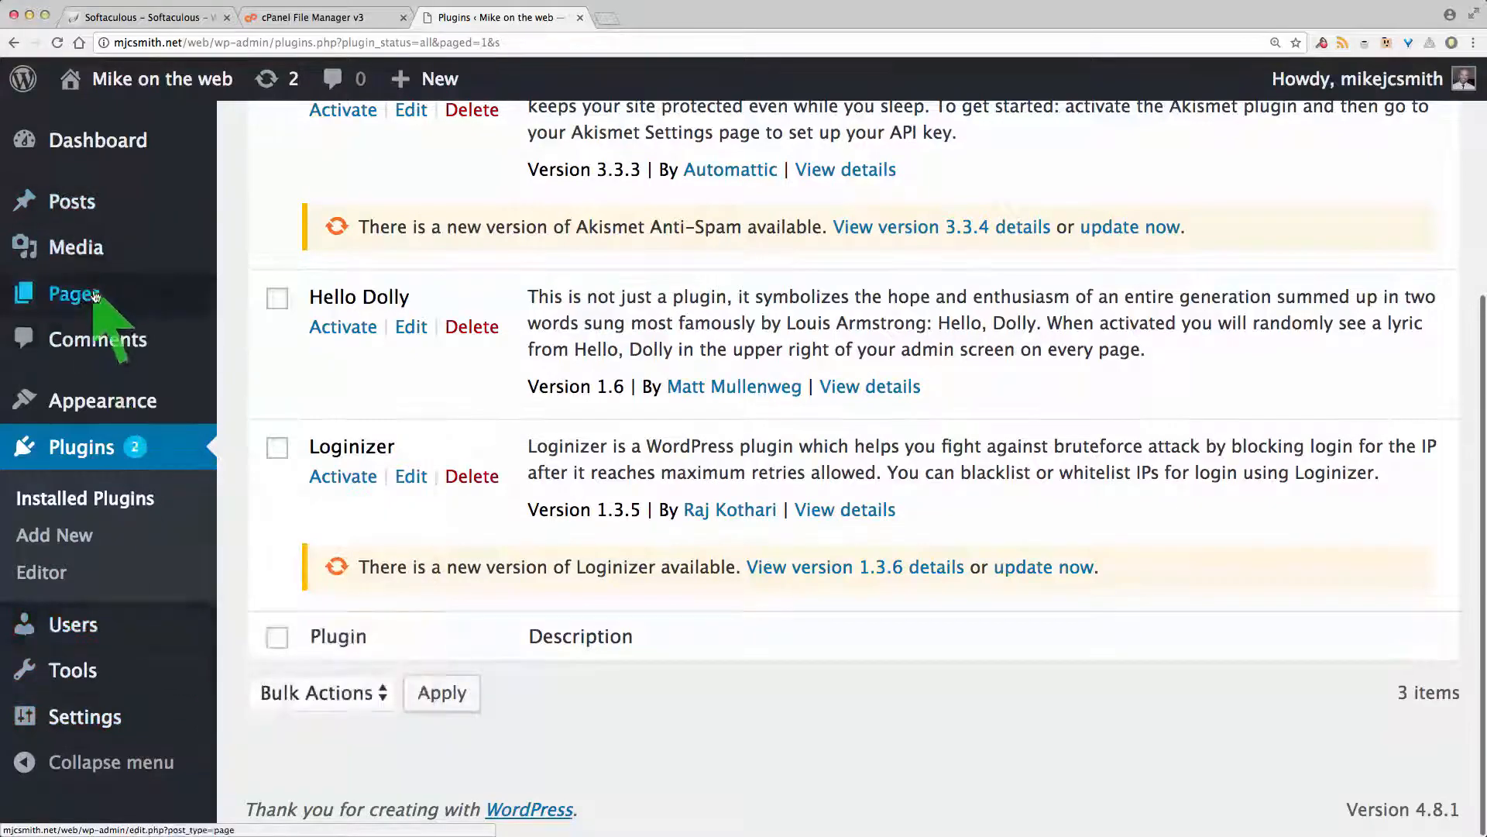
Step: Create a page titled 'Welcome' with the body 'Welcome to my site.', fix the typo, and publish it
mouse_move(96, 304)
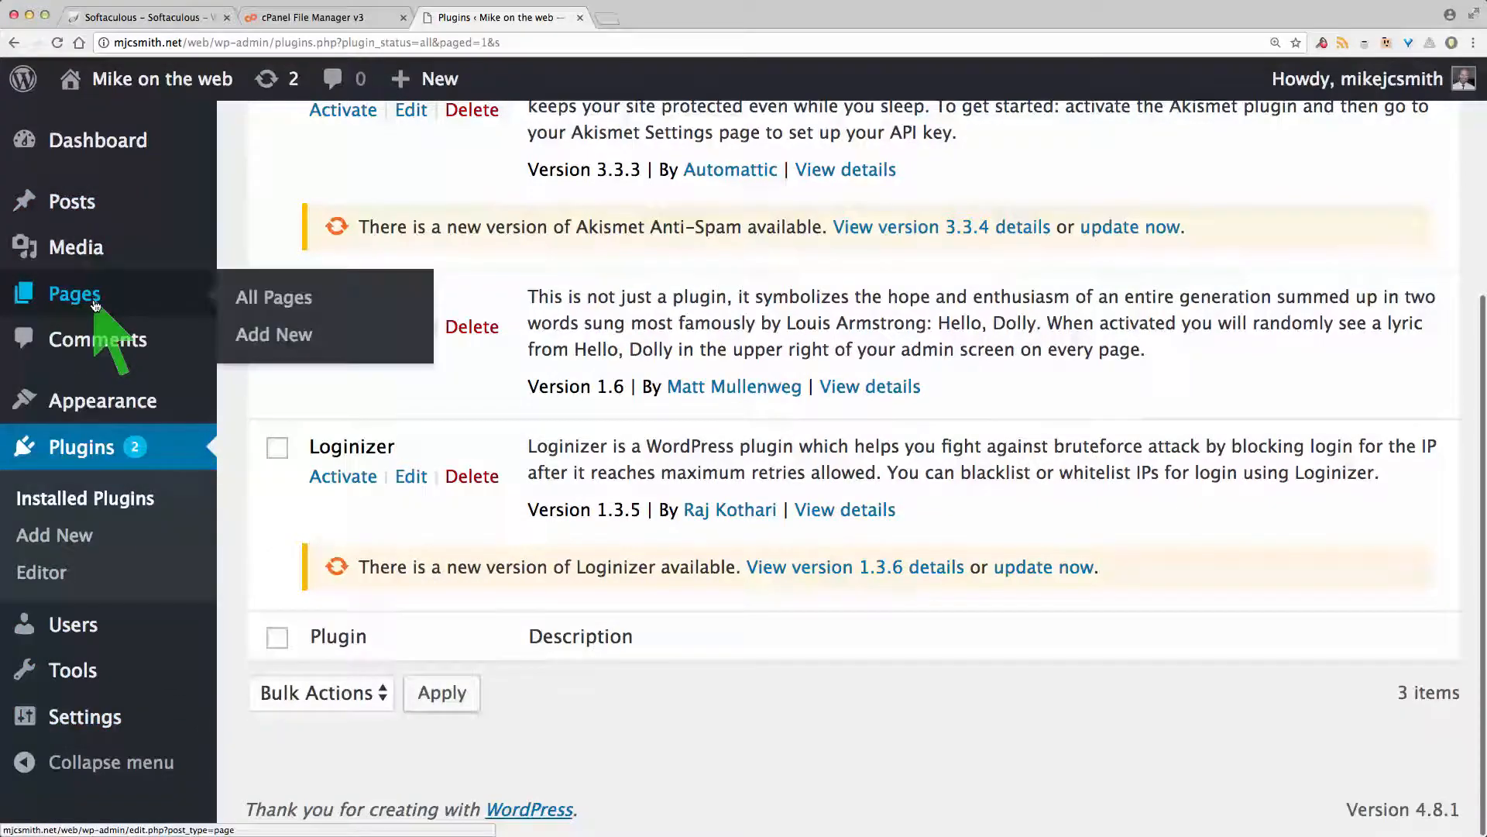
left_click(264, 335)
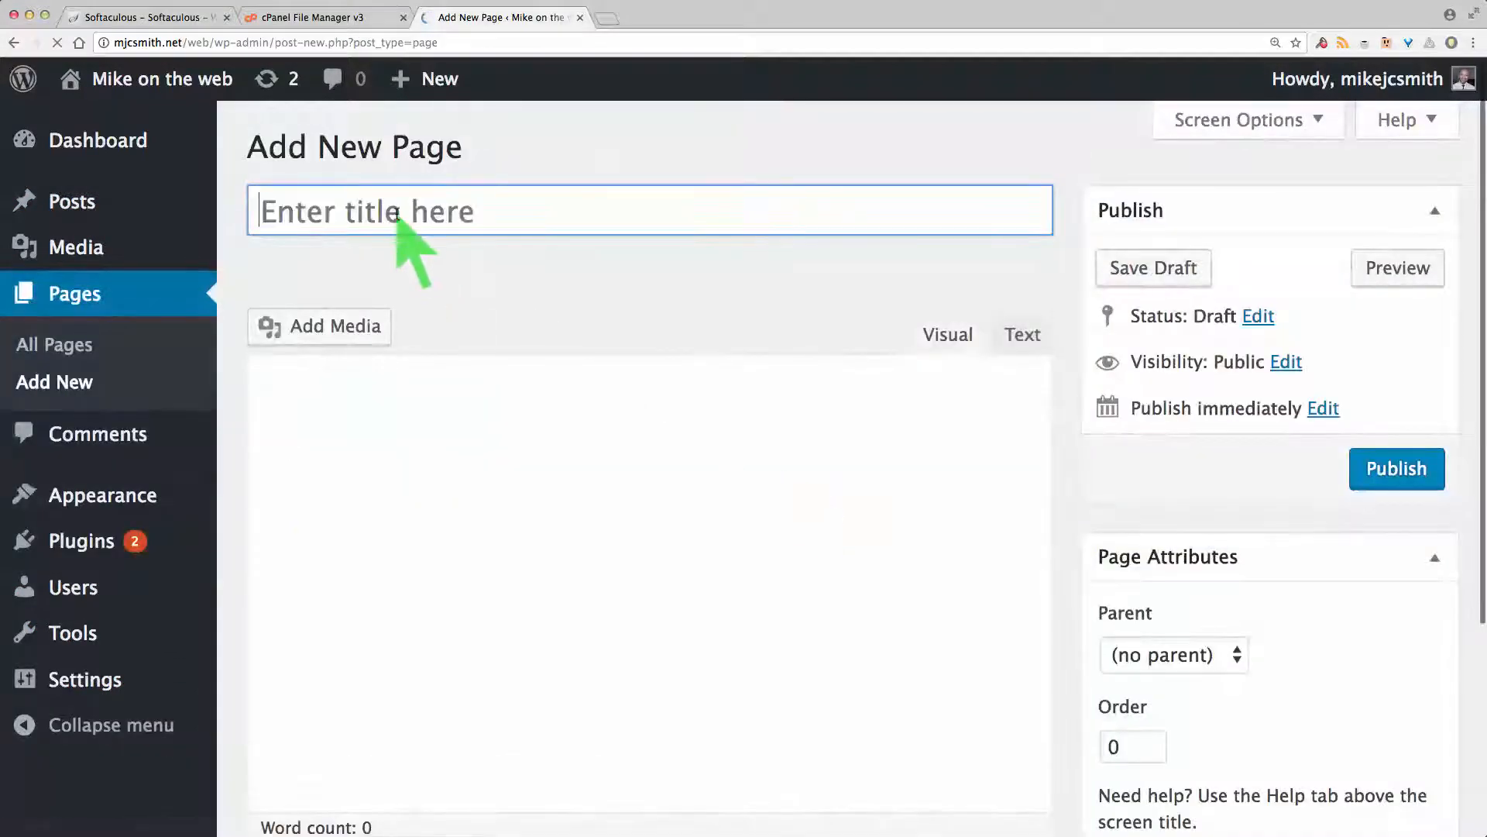
left_click(396, 215)
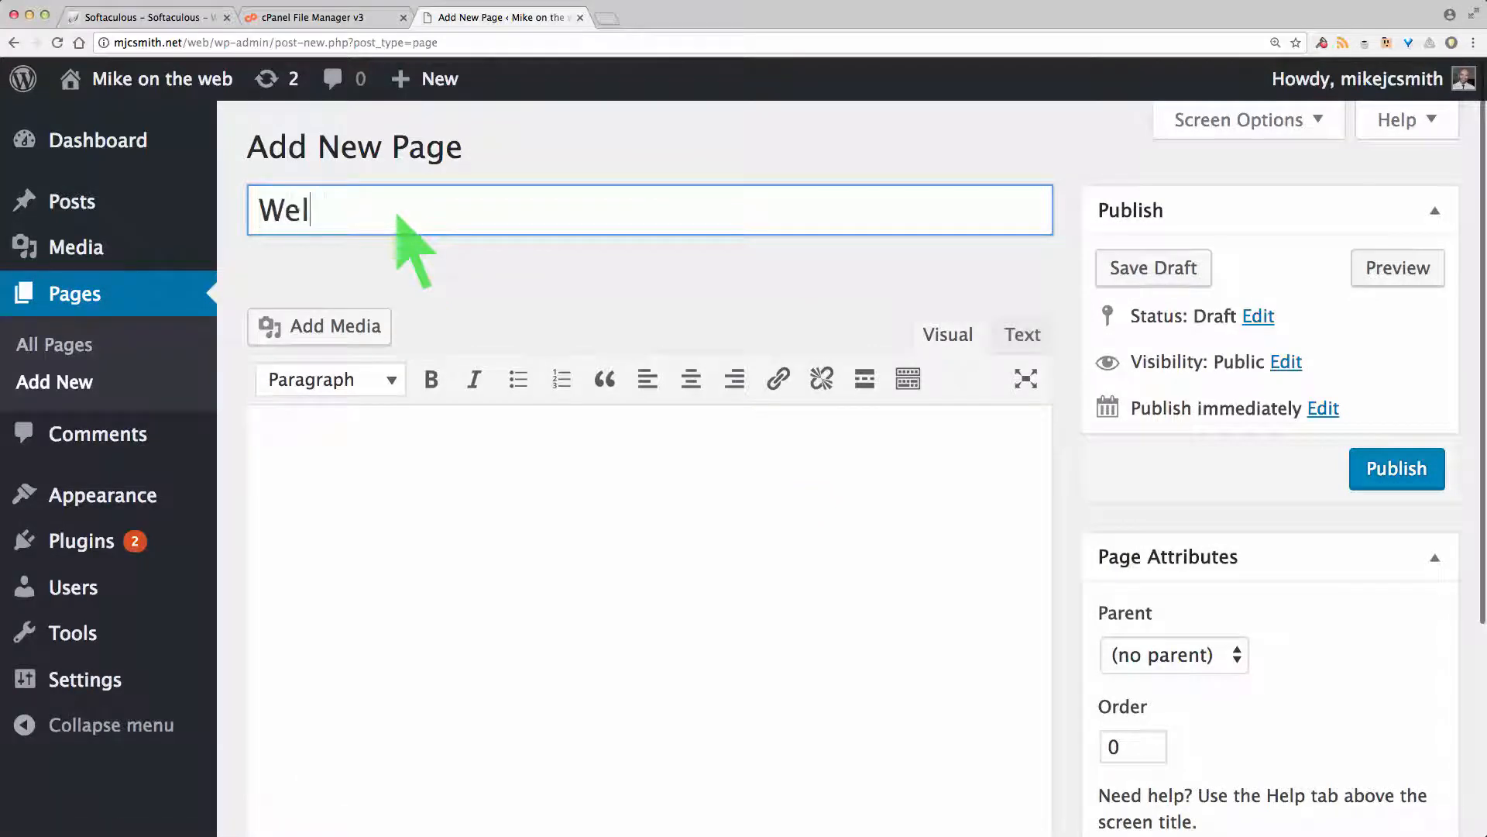
type("Welcome")
left_click(298, 460)
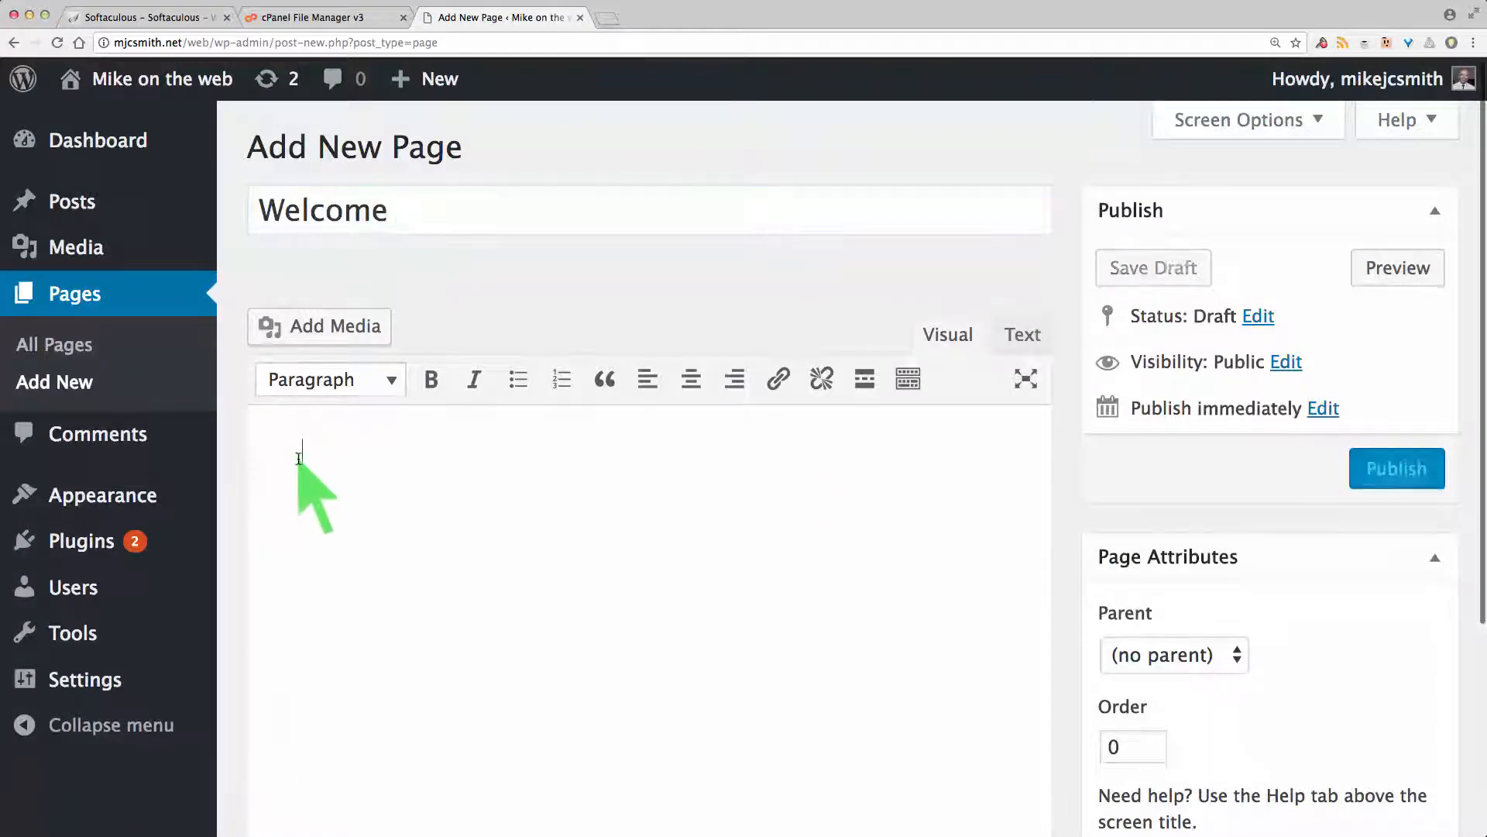
type("Wlecome to my site")
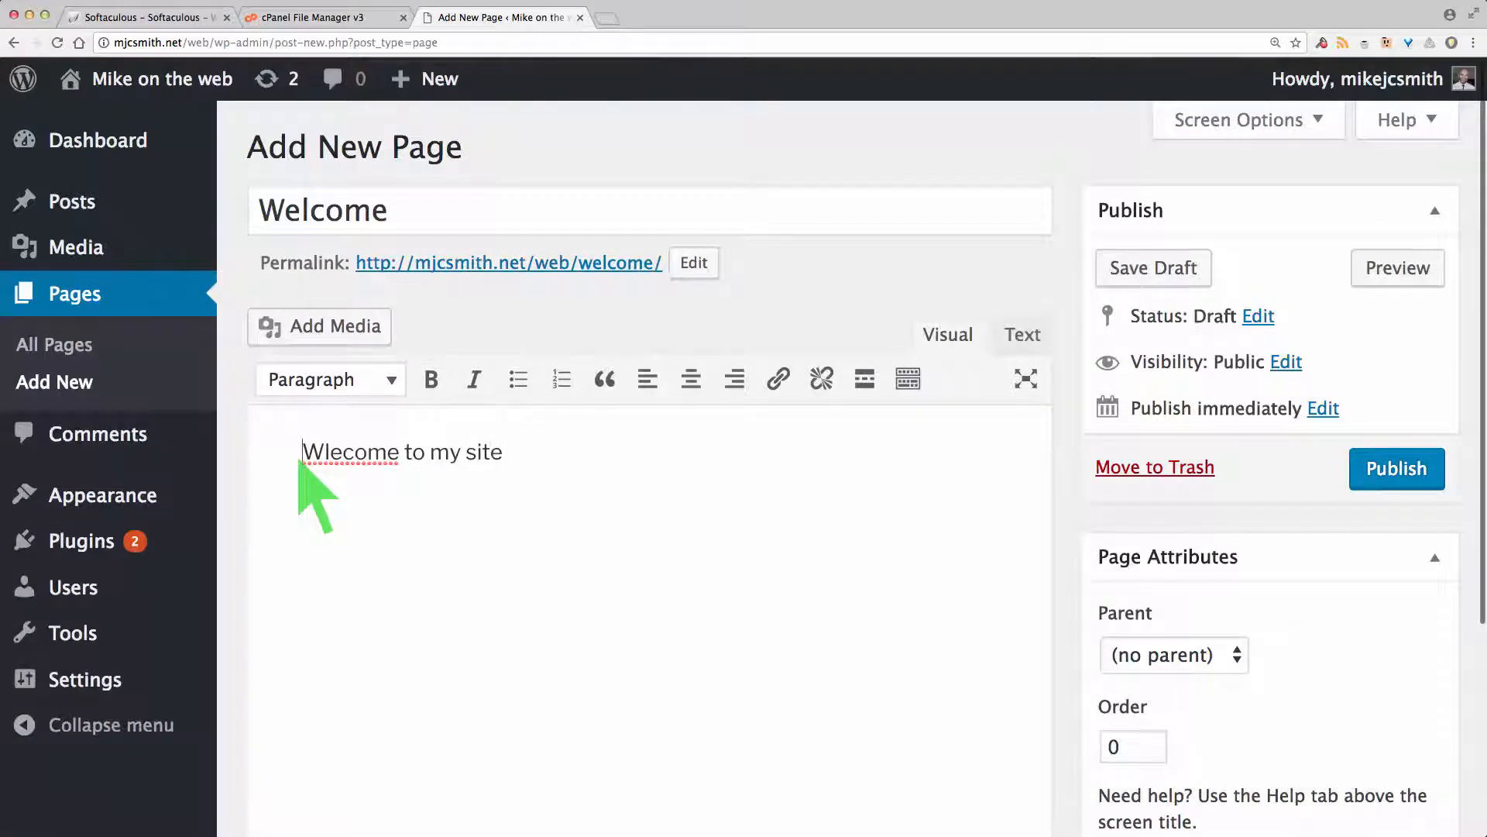
key("Right")
type("el")
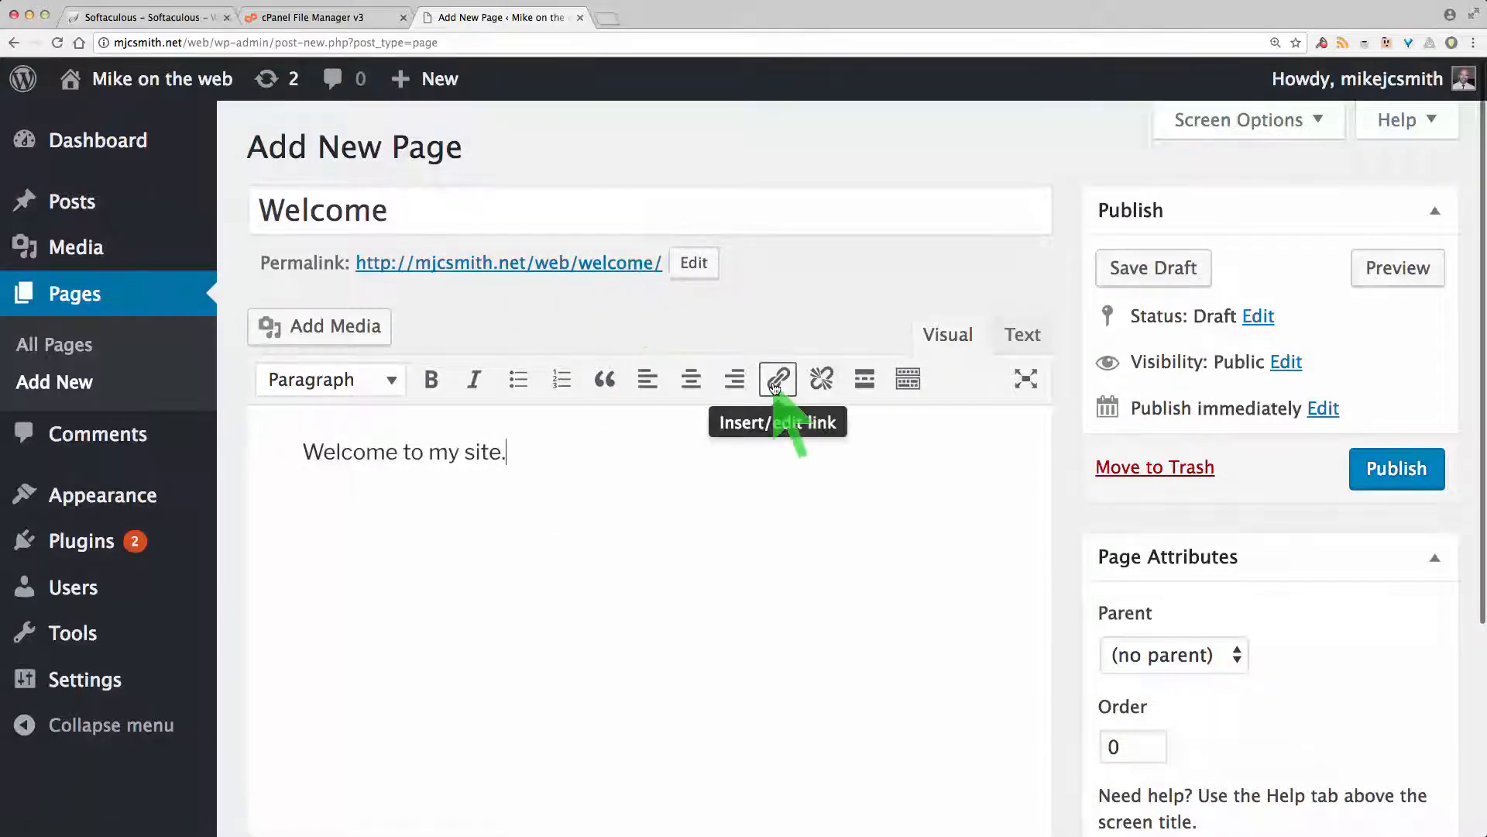
left_click(1402, 464)
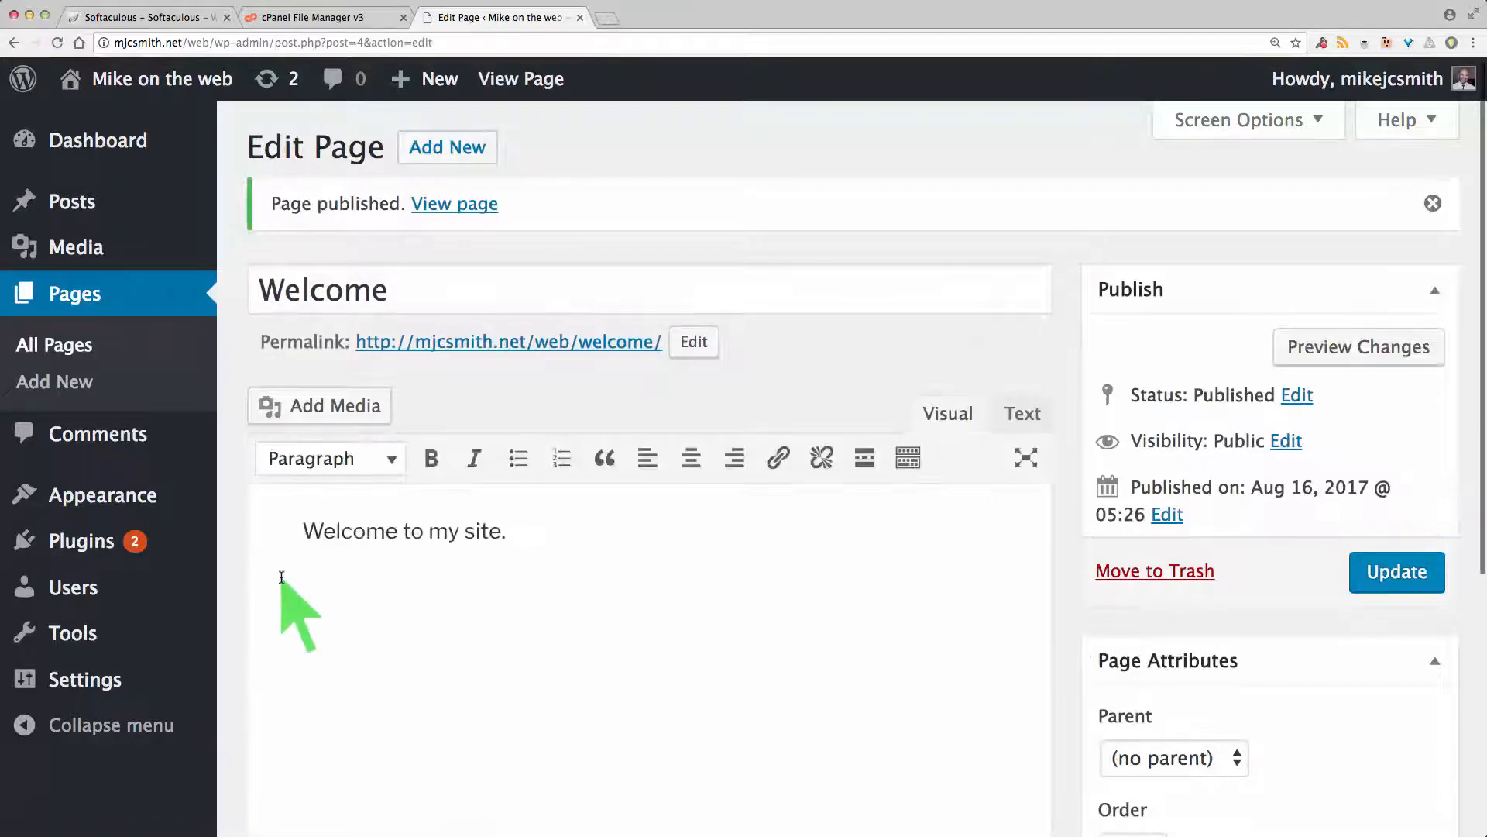
Step: Set the Reading front page to the static 'Welcome' page, leave the posts page unset, and save
mouse_move(140, 492)
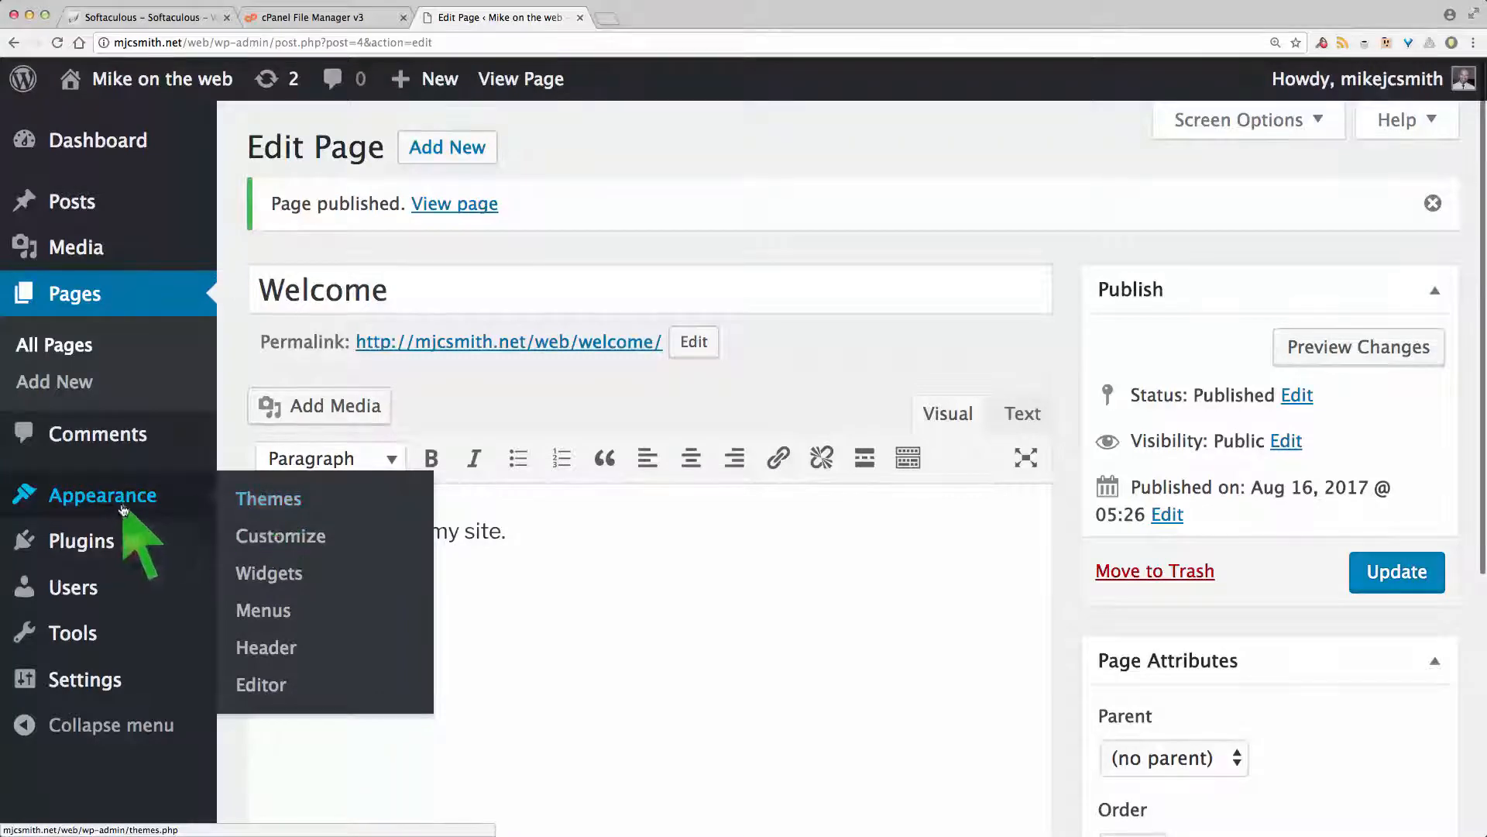
mouse_move(95, 682)
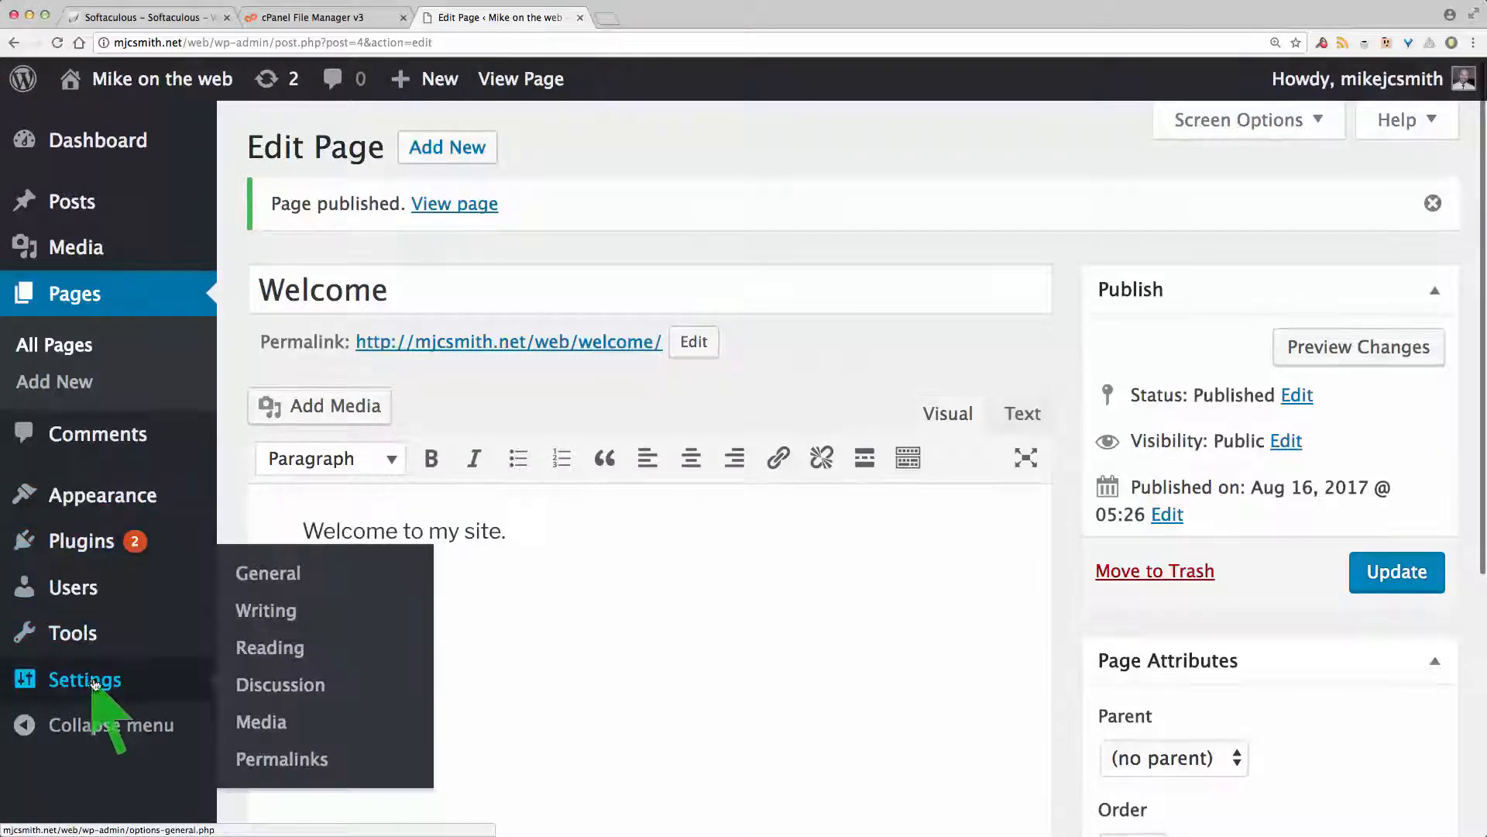
left_click(277, 648)
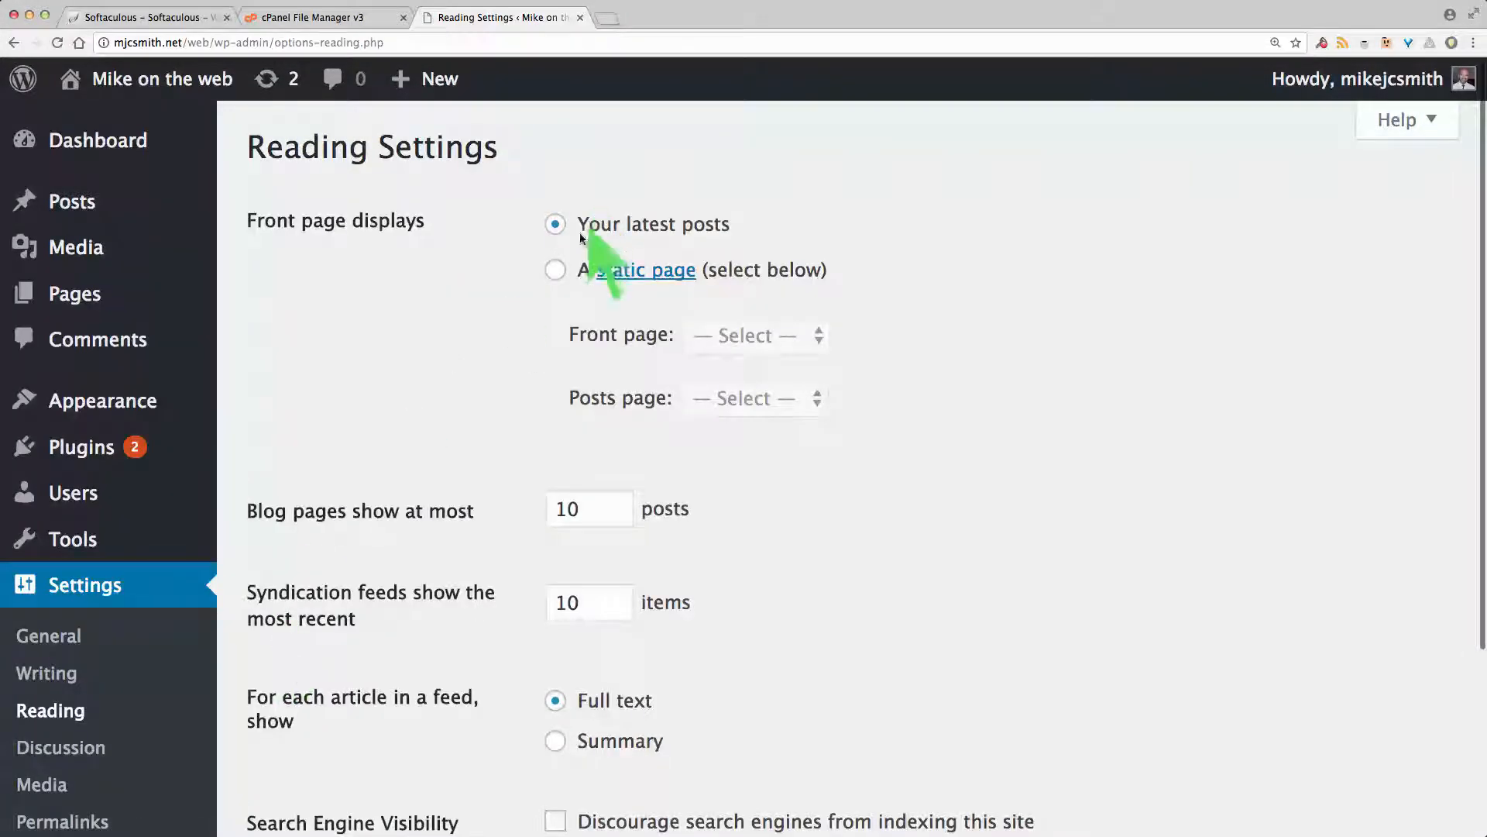
left_click(555, 270)
left_click(759, 335)
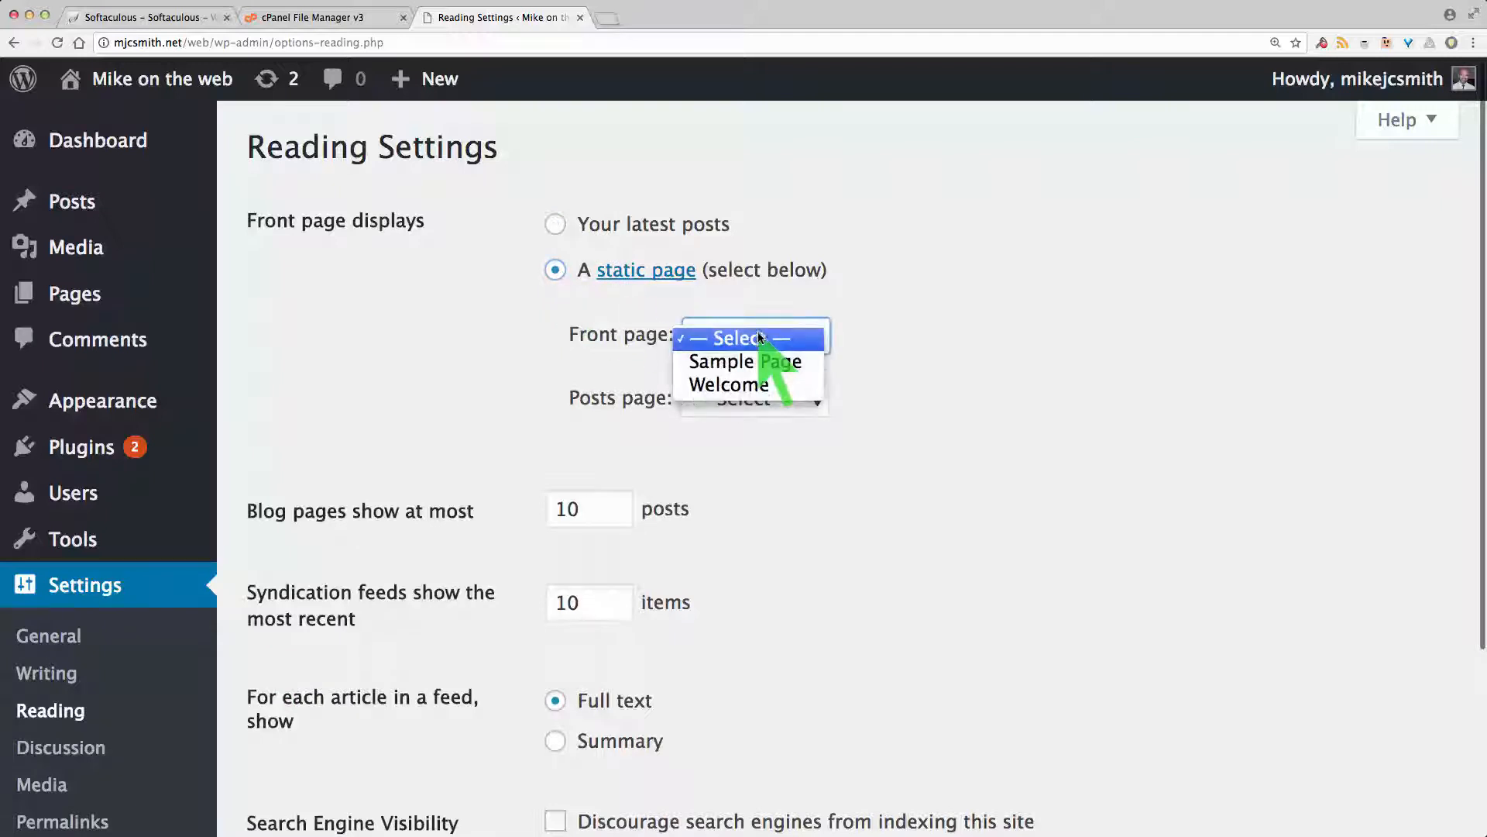
left_click(733, 381)
left_click(741, 398)
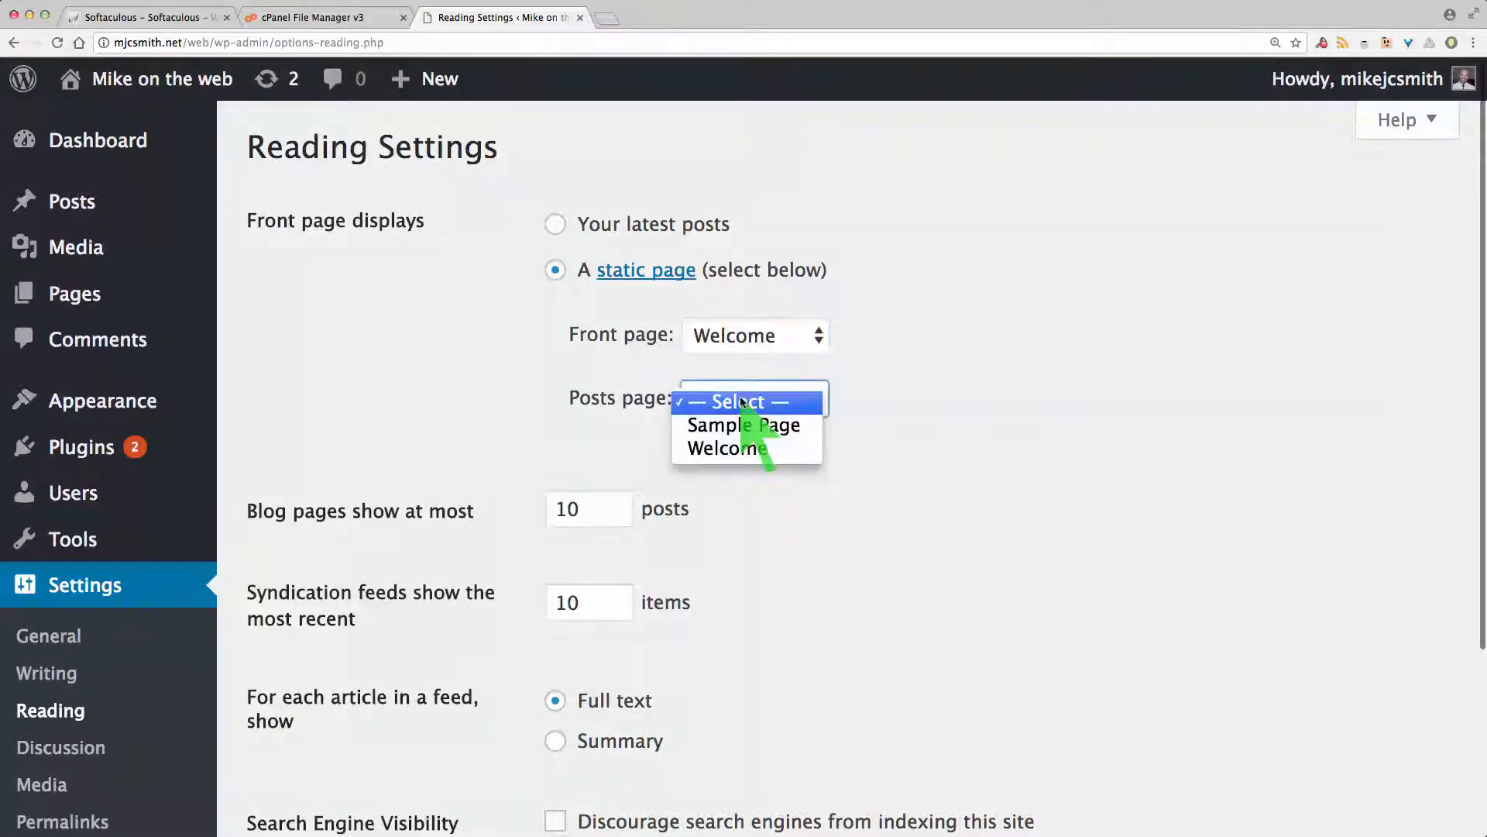
left_click(741, 401)
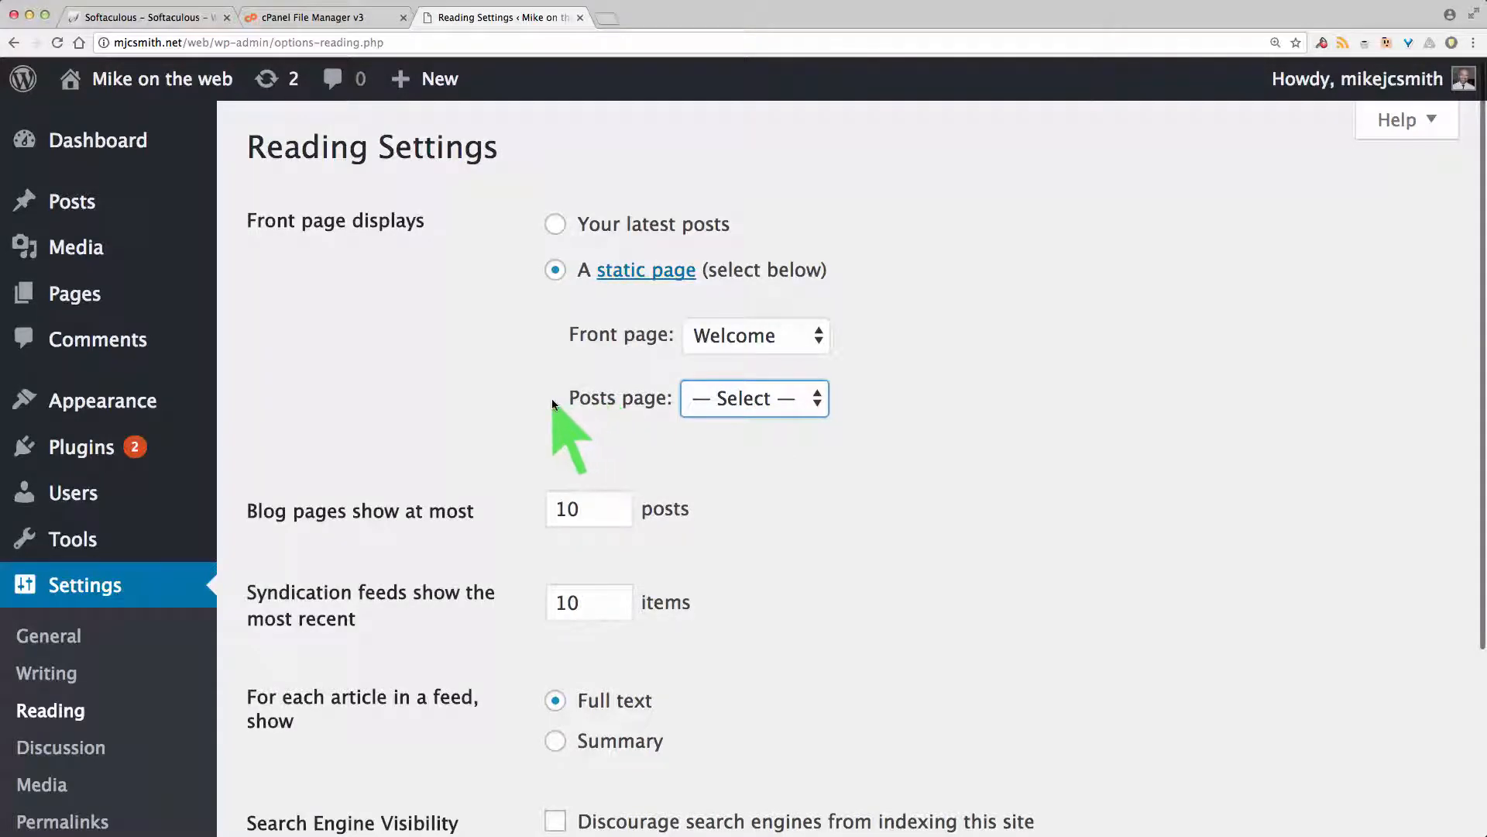
scroll(556, 403, "down", 3)
left_click(289, 709)
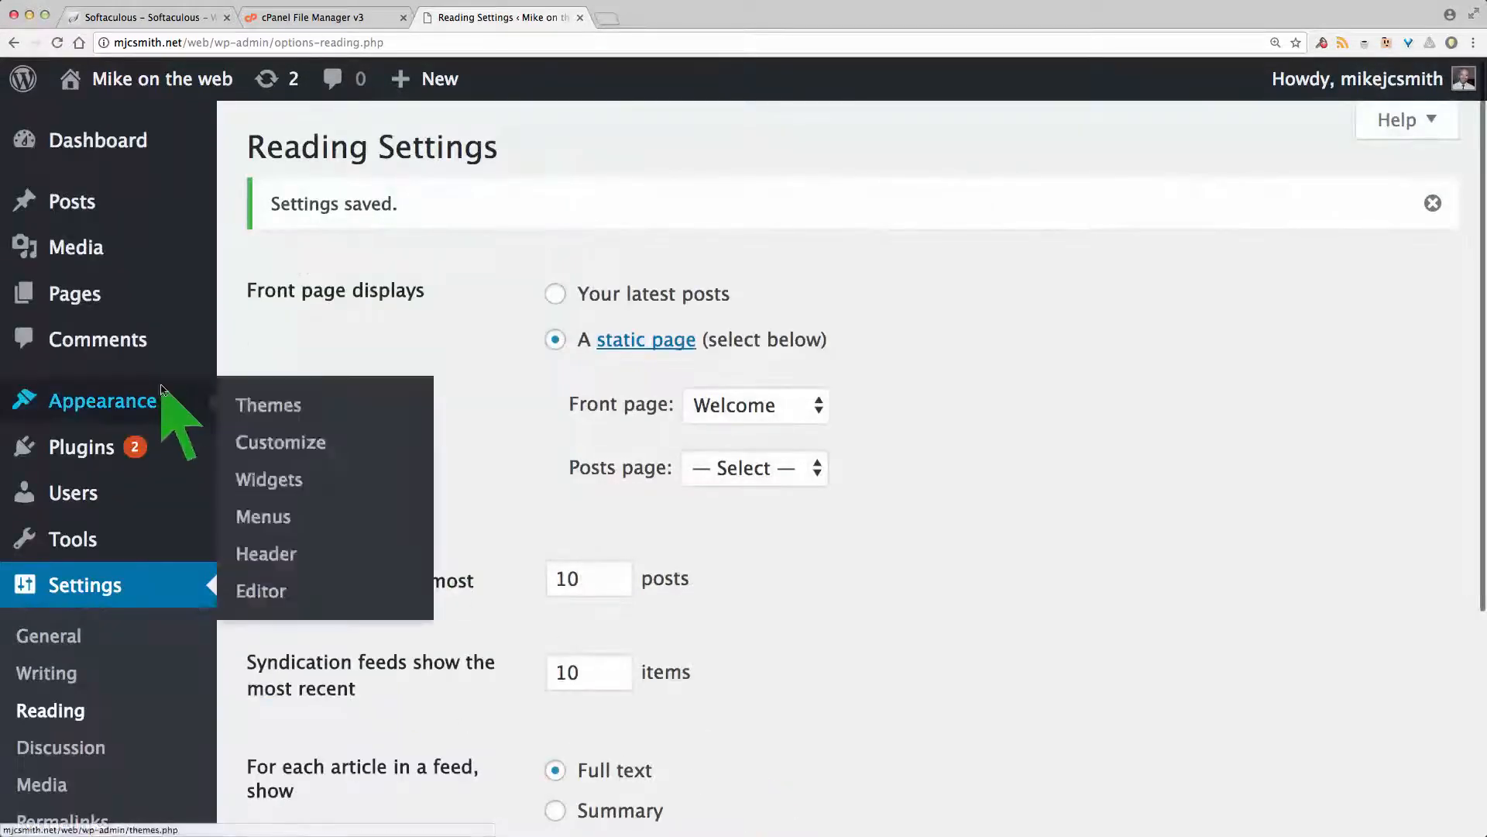
Step: Create and publish a new page titled 'Blog'
mouse_move(120, 294)
left_click(283, 333)
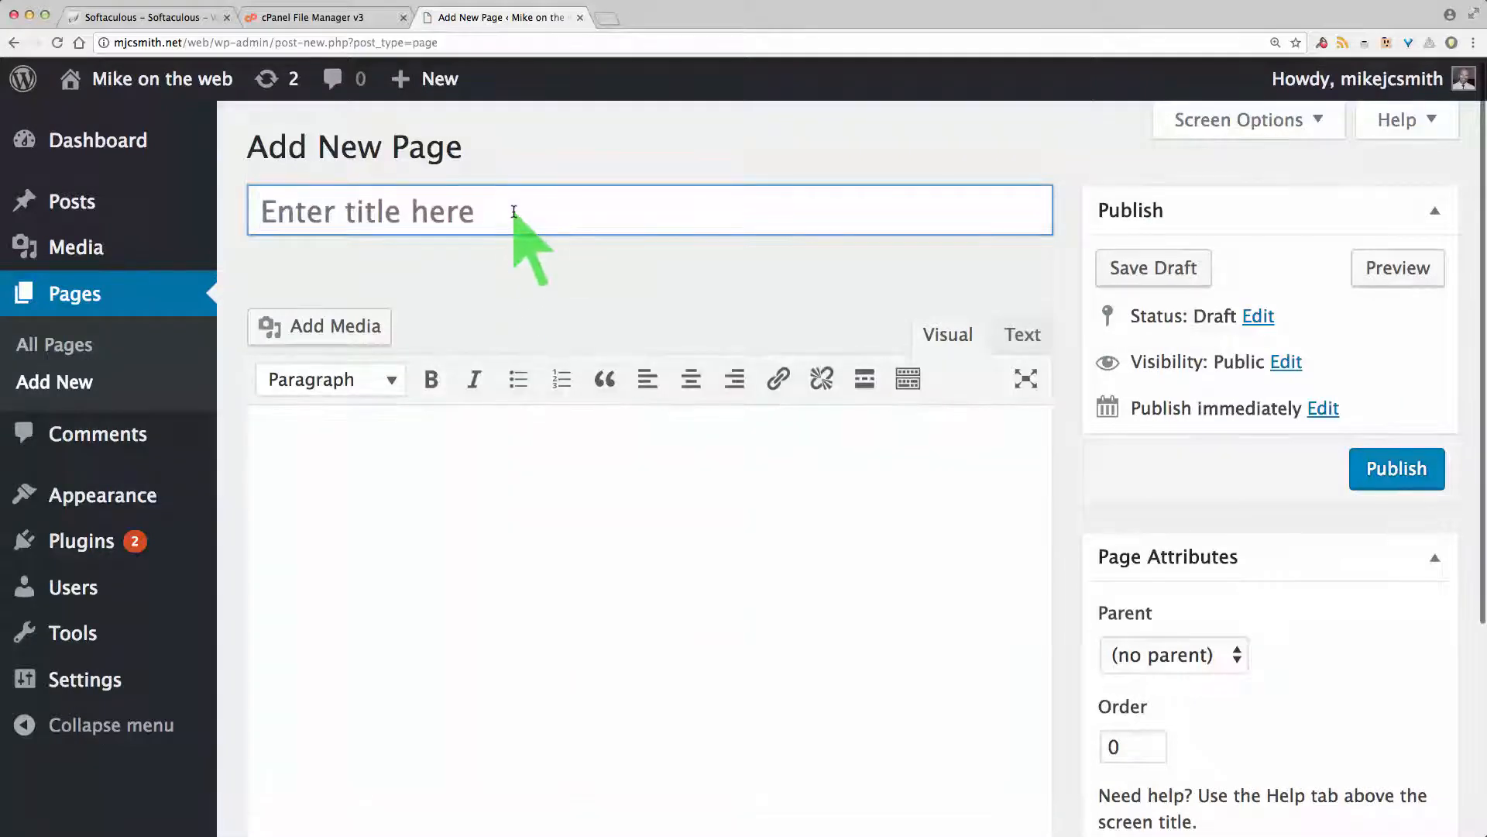
type("Blog")
left_click(403, 494)
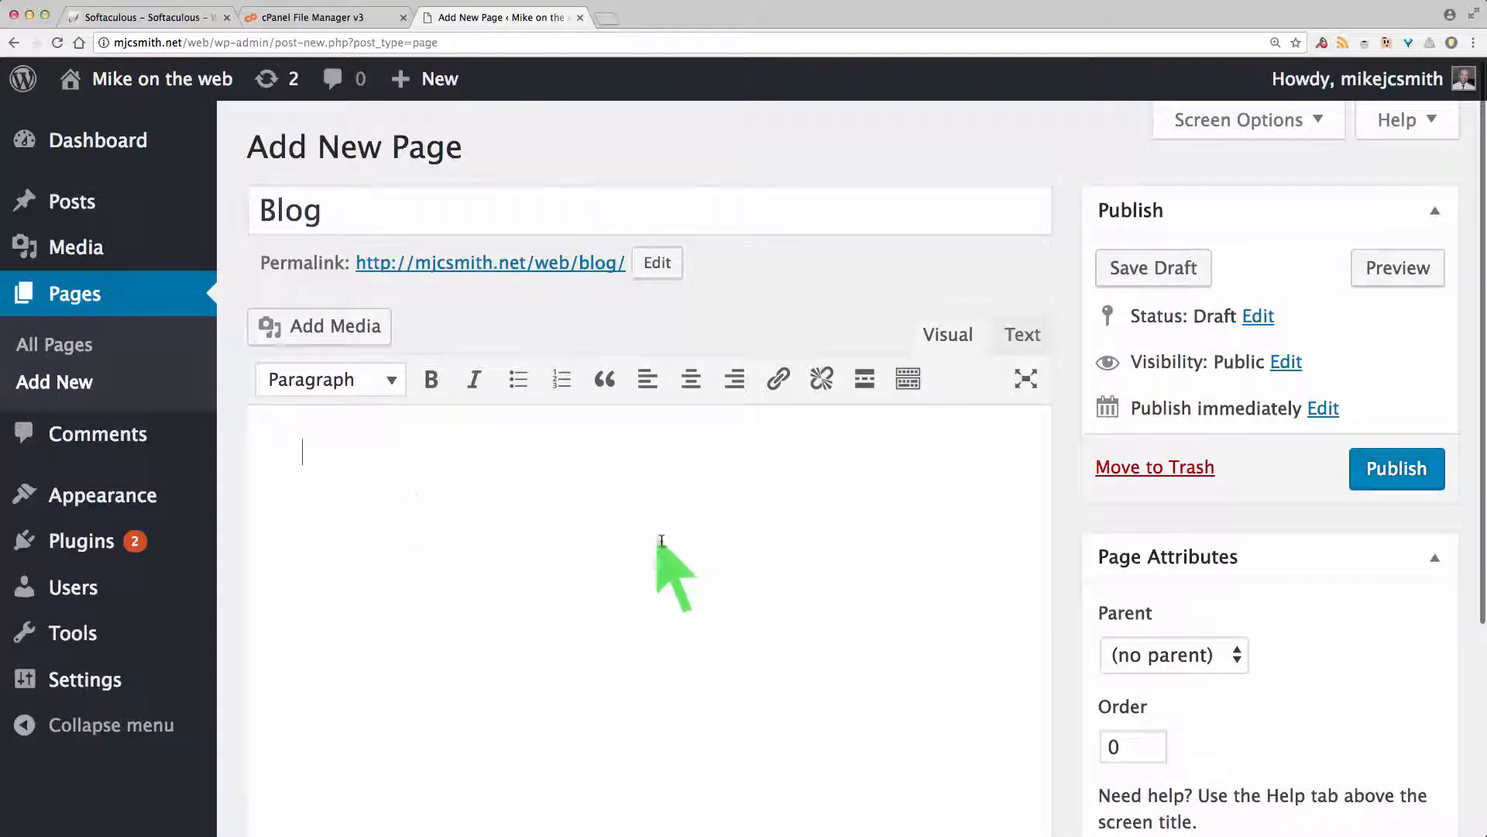
left_click(1386, 475)
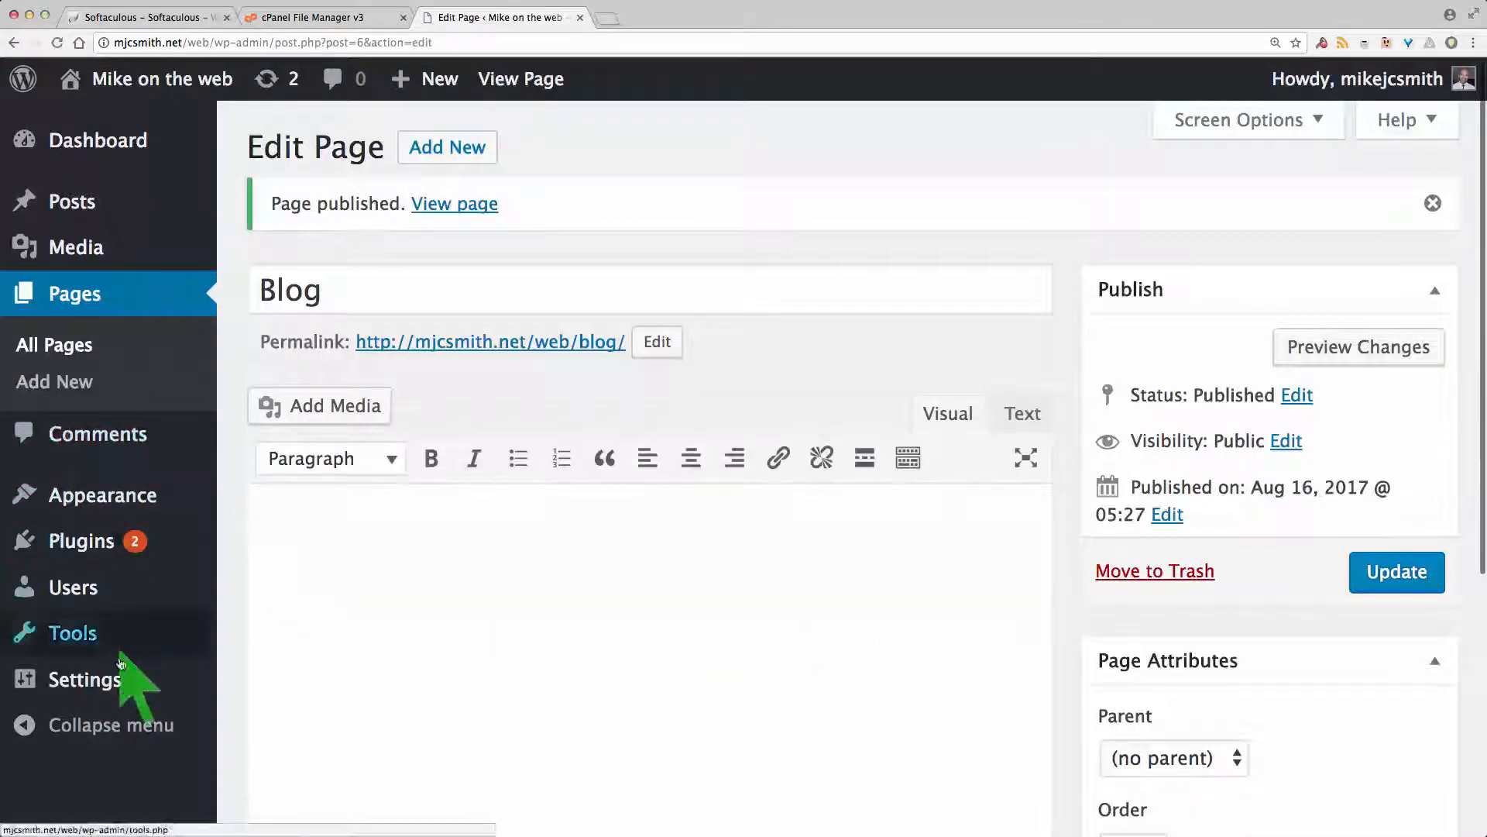
Step: Make Blog the posts page, tick Discourage search engines, and save the Reading settings
mouse_move(116, 682)
left_click(281, 655)
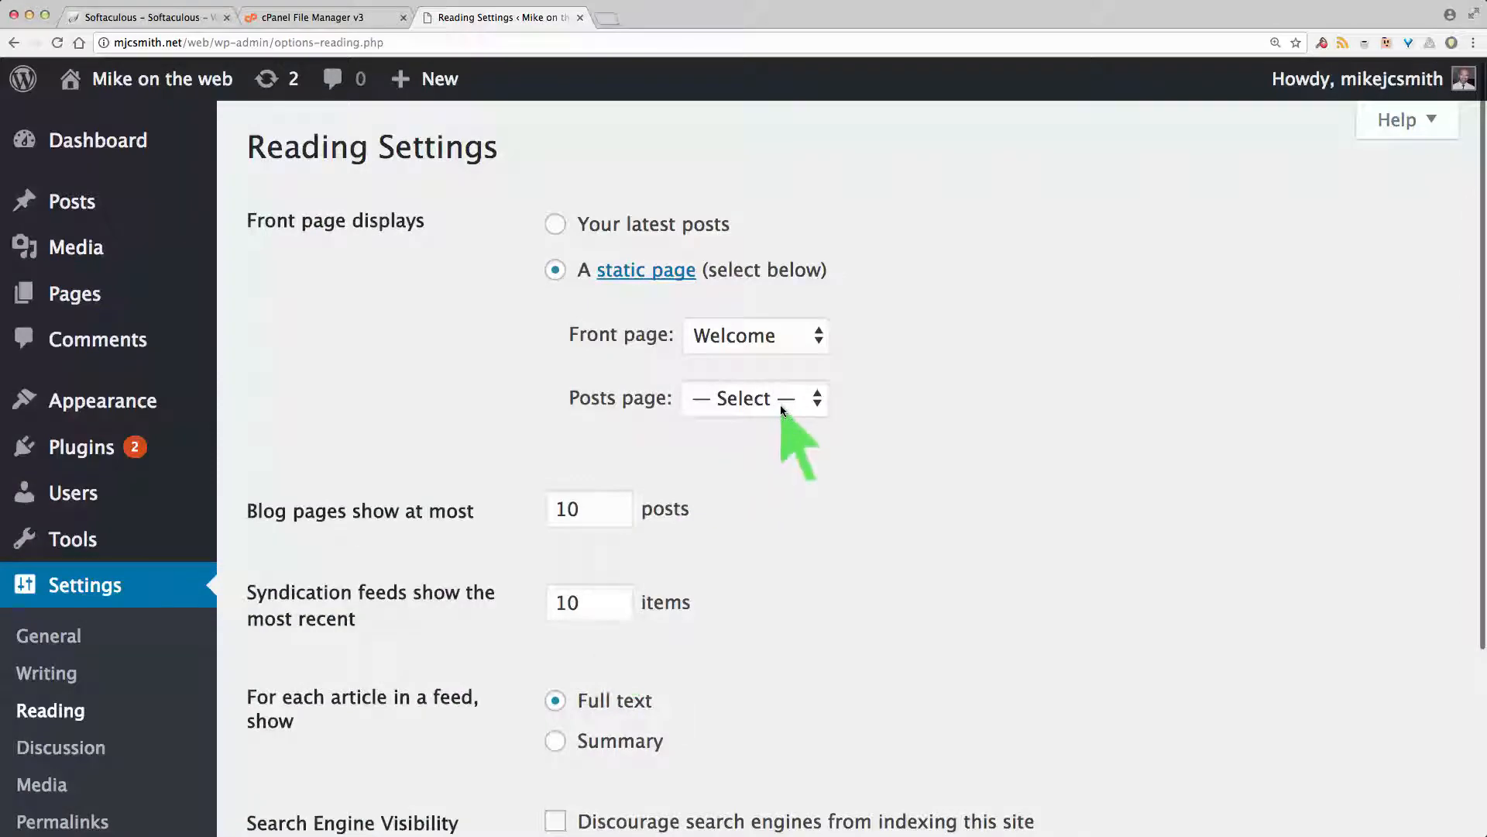
left_click(777, 404)
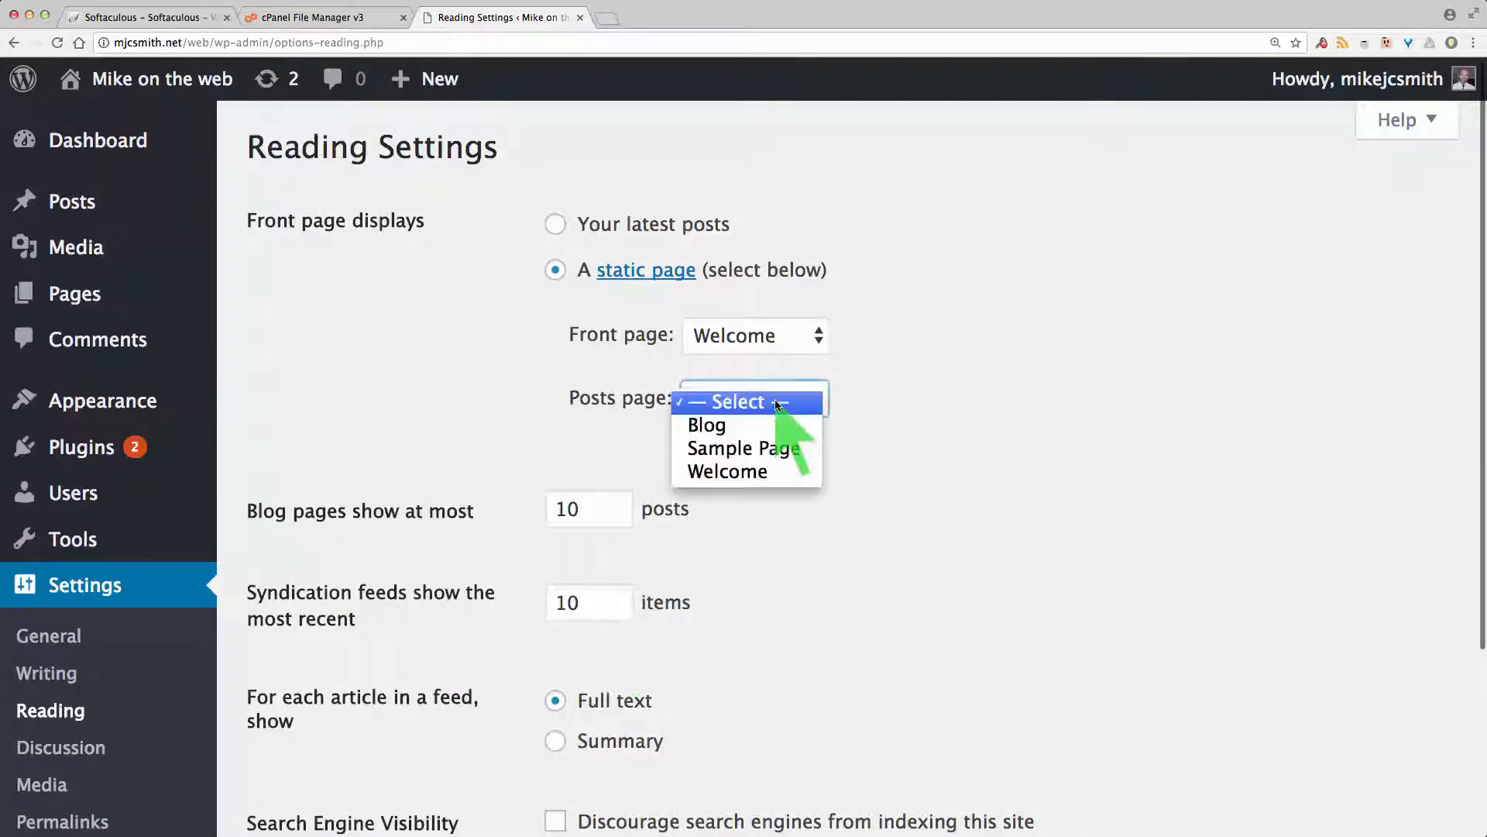
left_click(741, 423)
scroll(867, 496, "down", 3)
scroll(867, 496, "down", 2)
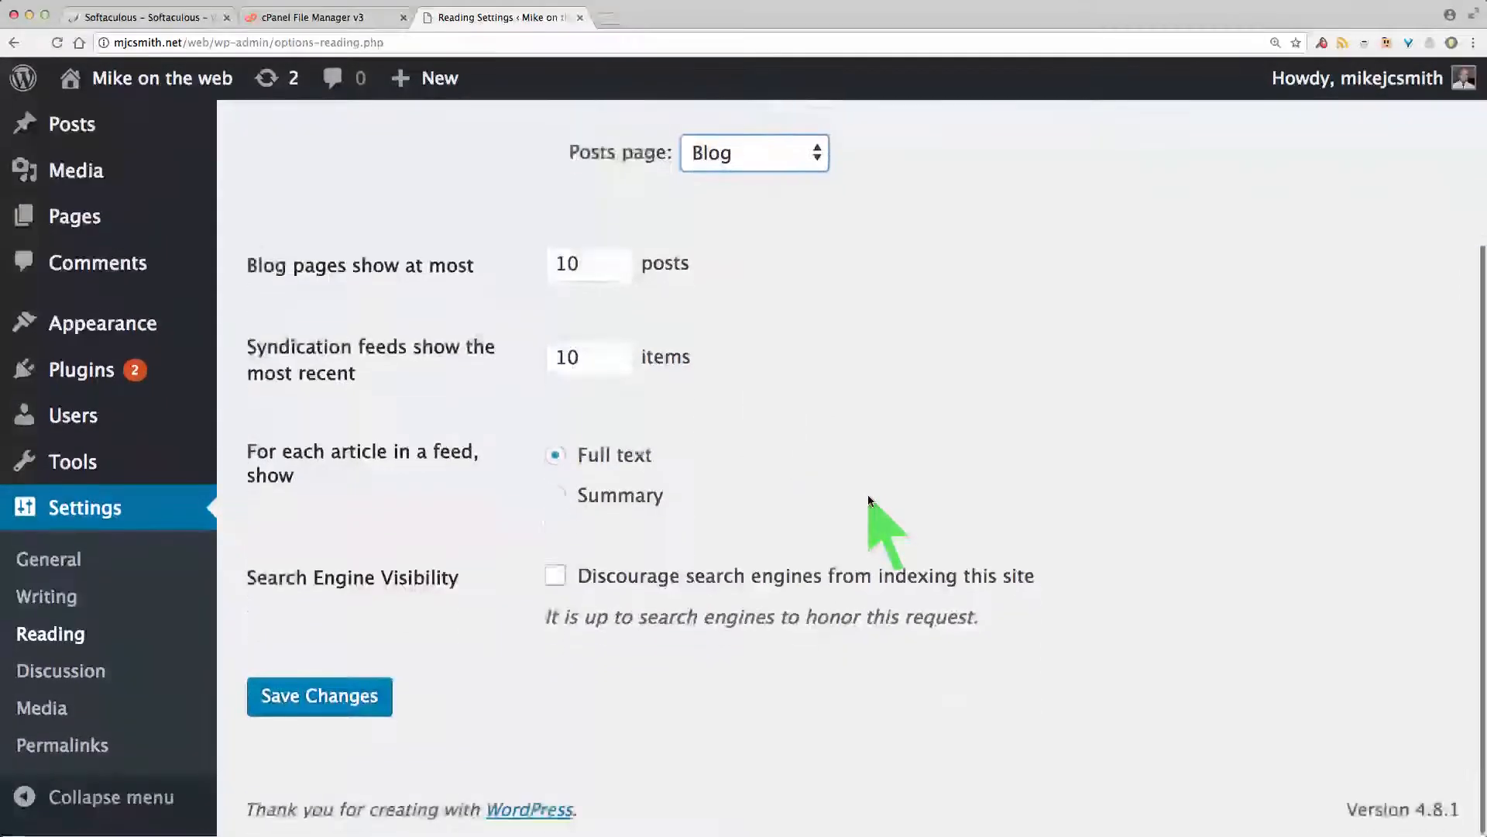
left_click(555, 576)
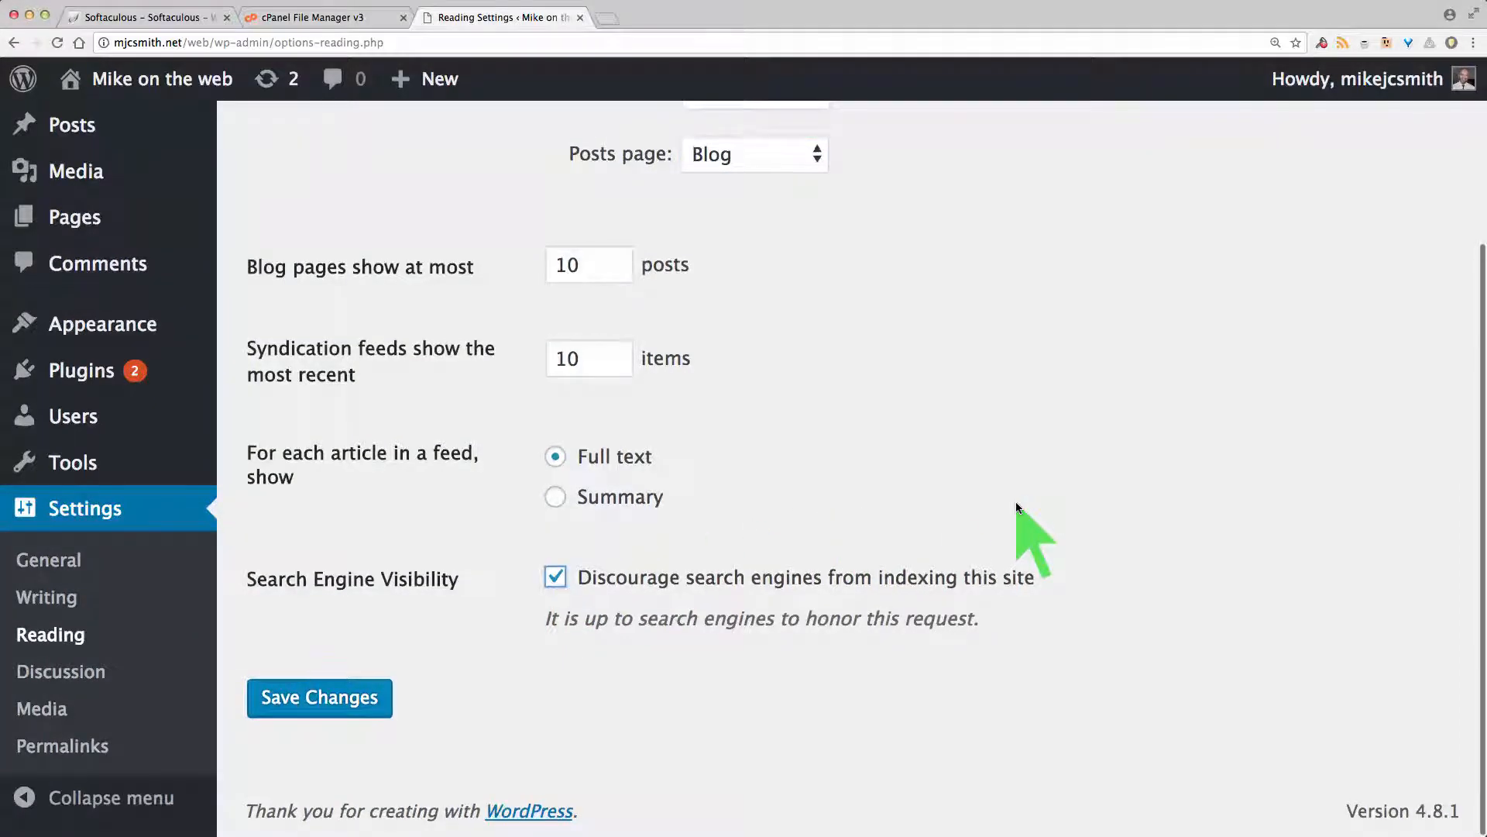
scroll(1015, 501, "up", 10)
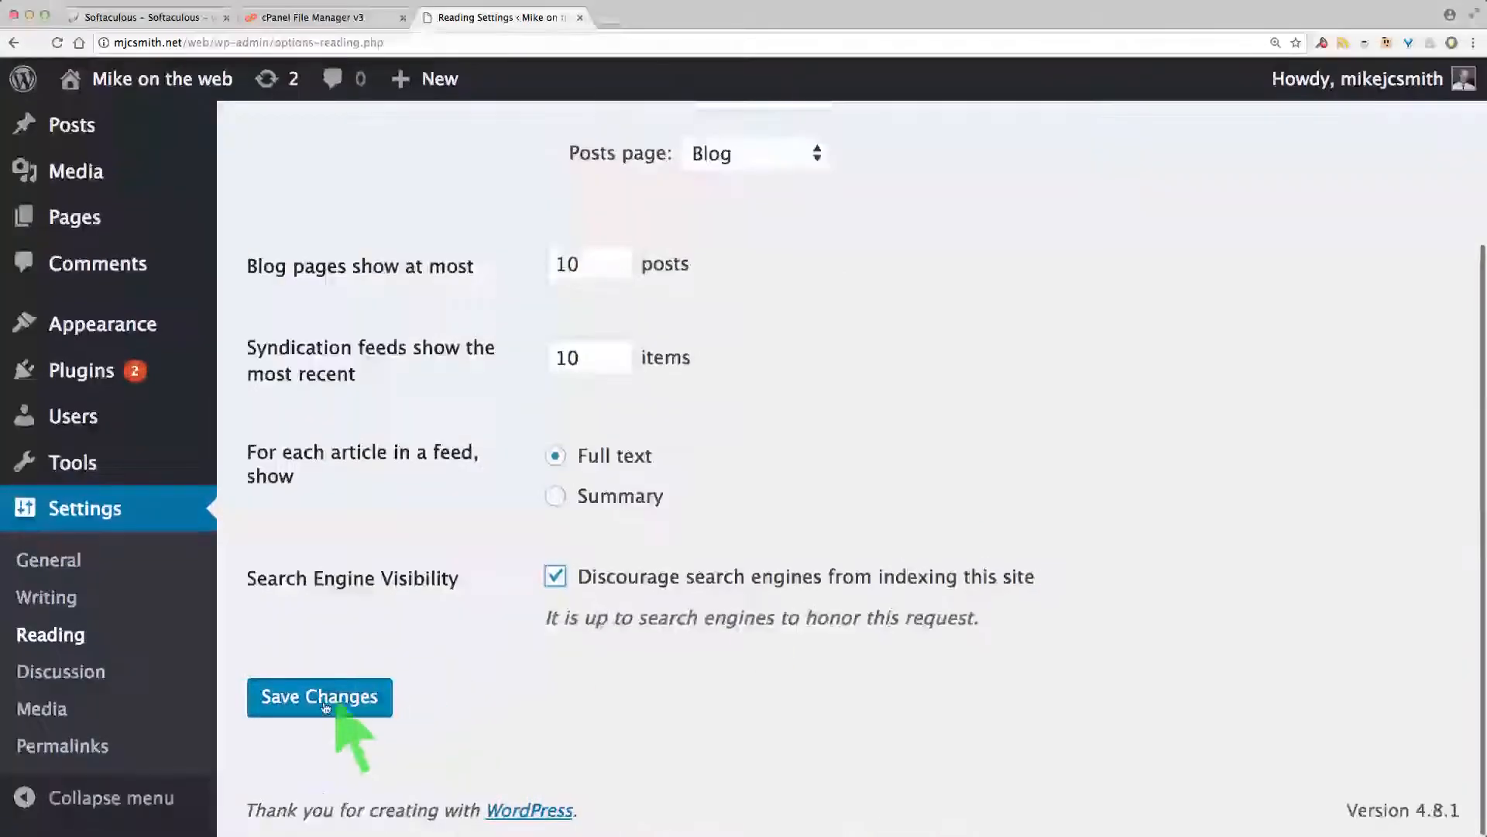
left_click(320, 693)
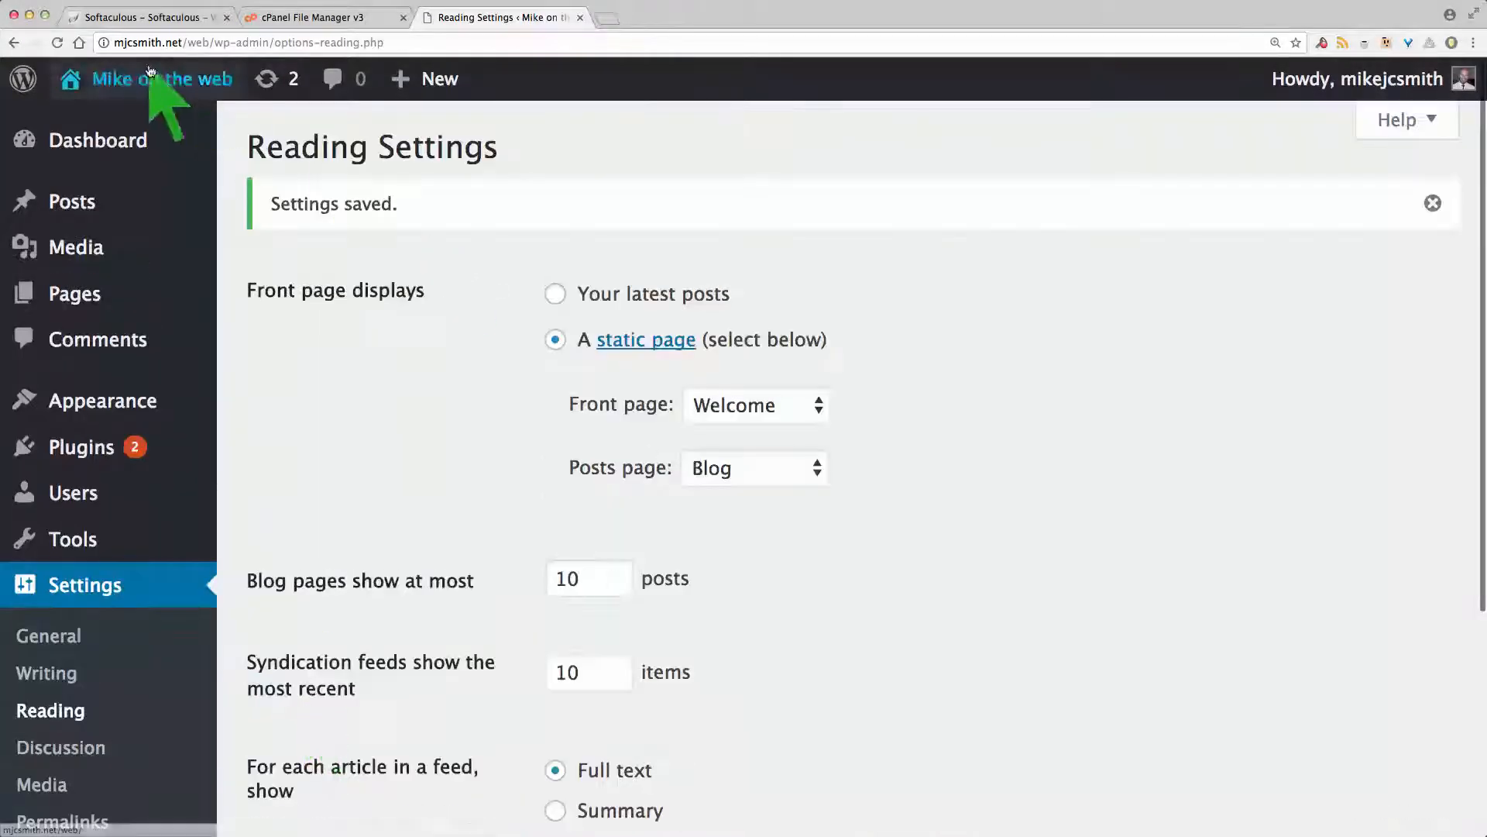
Step: Open the live site in a new tab and scroll through the Welcome front page
mouse_move(128, 78)
left_click(110, 129)
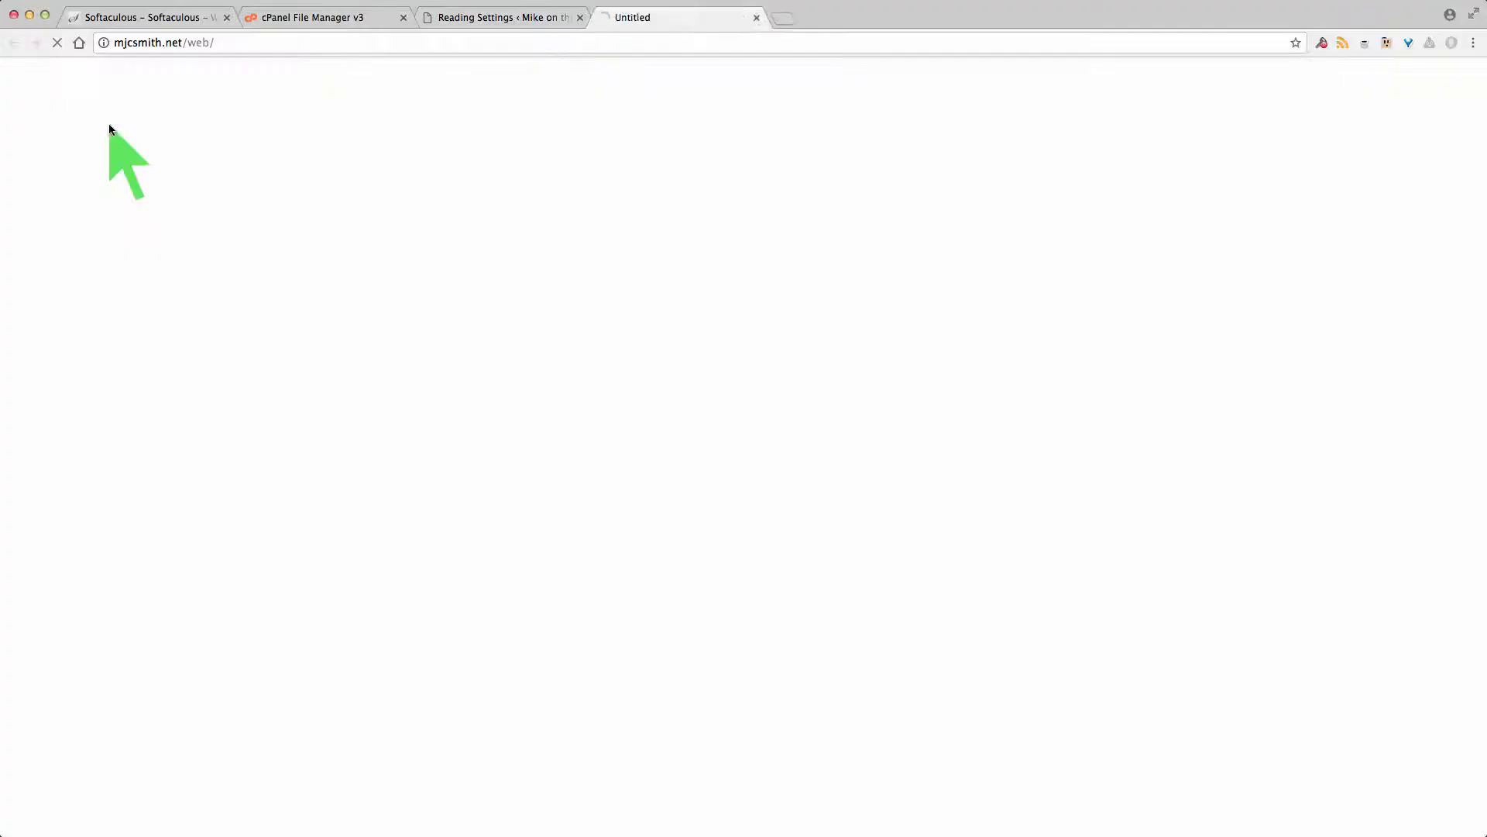
scroll(878, 350, "down", 8)
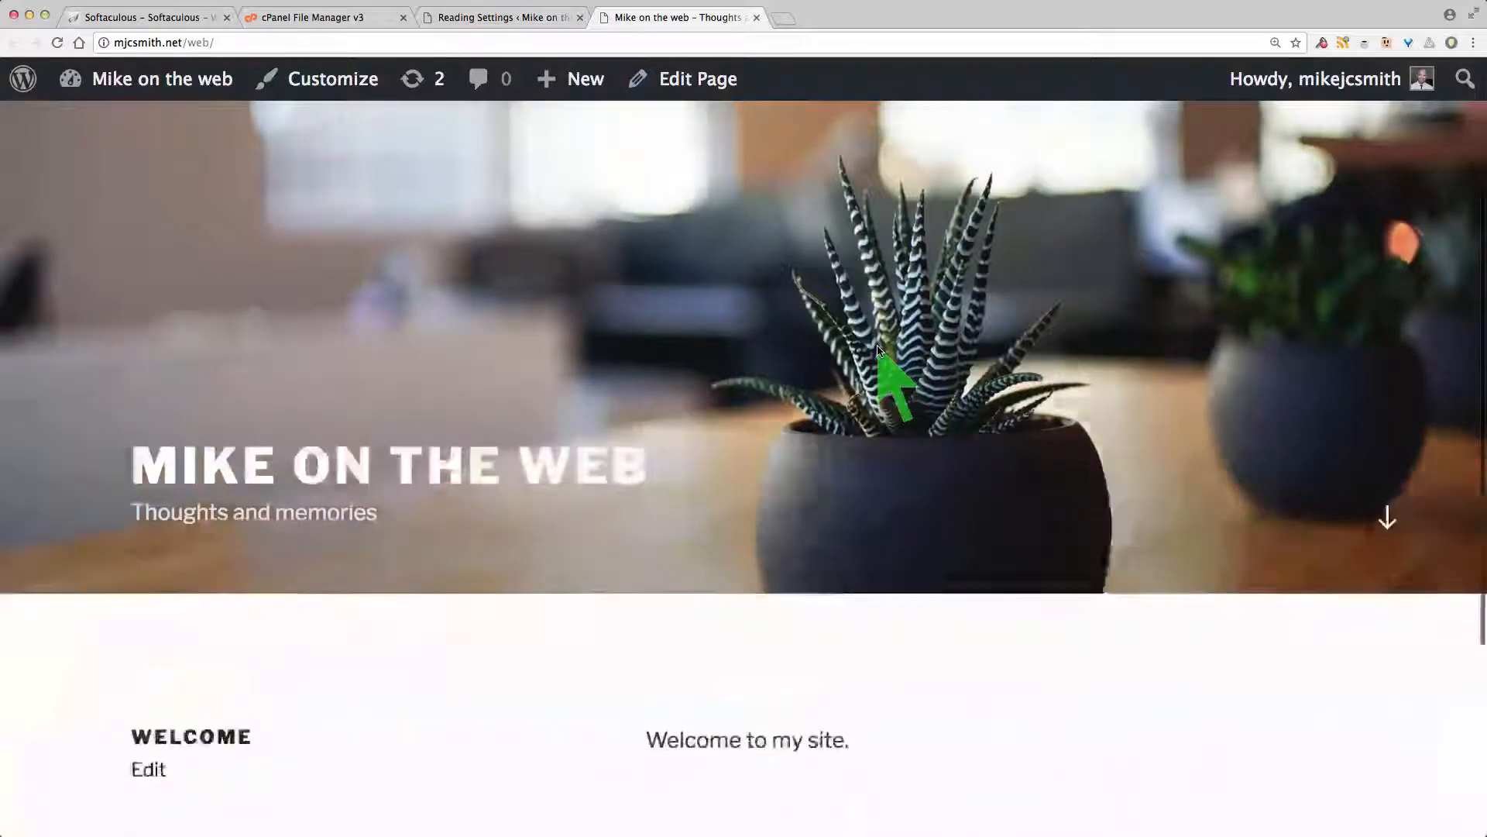
scroll(878, 350, "up", 8)
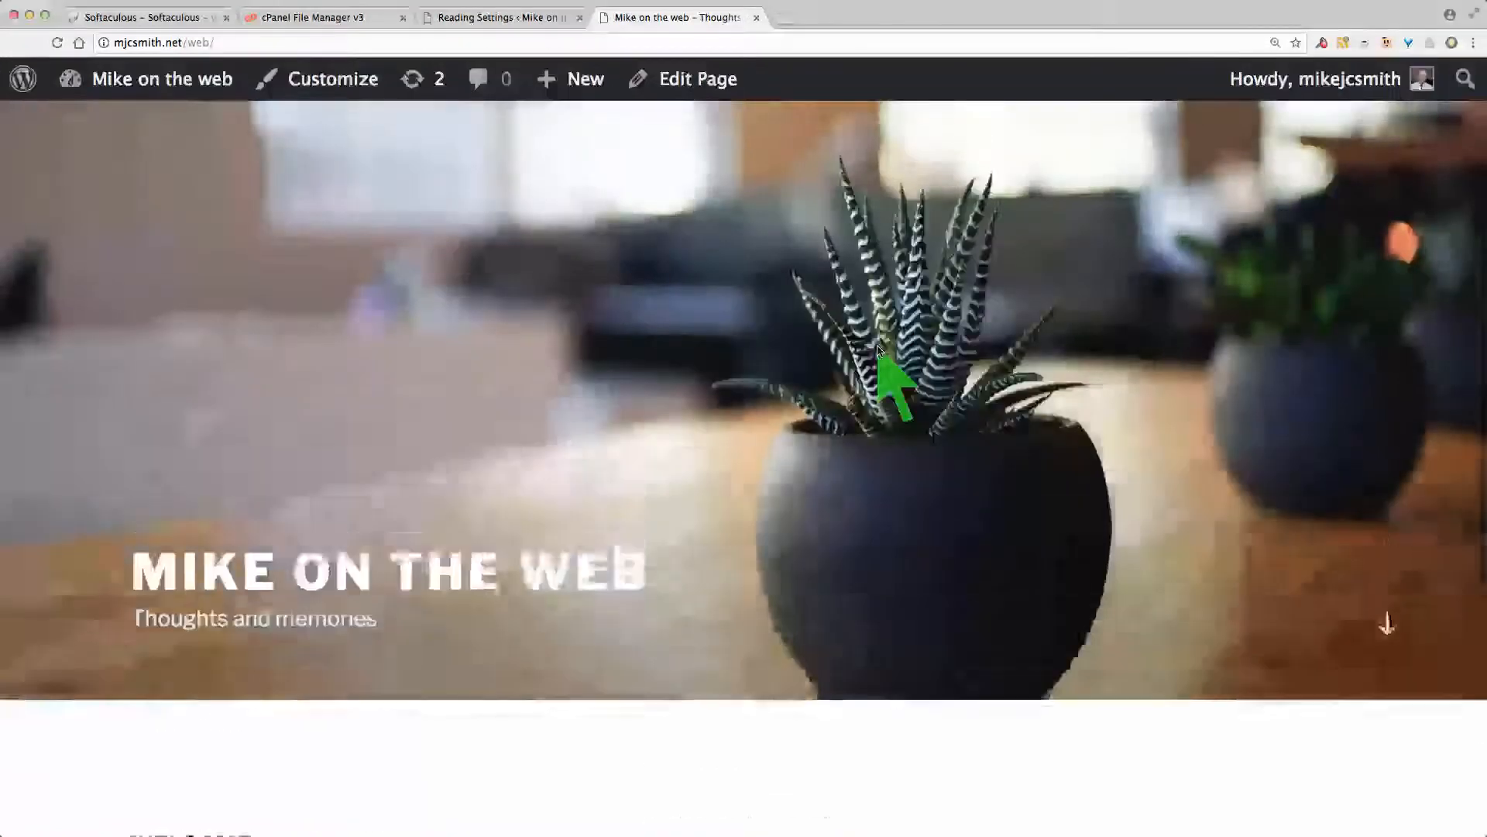
scroll(878, 350, "down", 8)
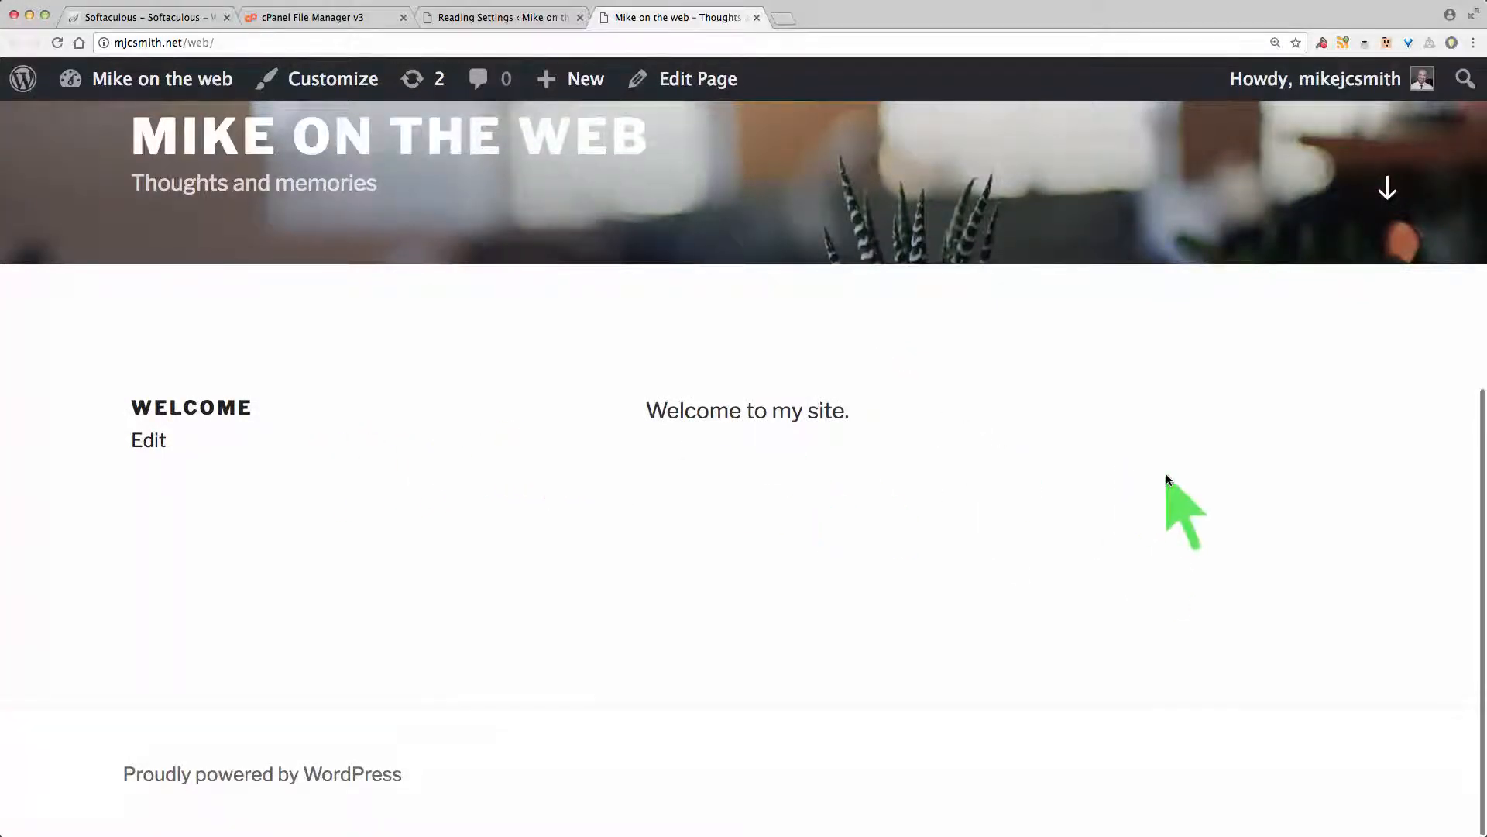
scroll(1015, 479, "up", 1)
scroll(1016, 479, "up", 5)
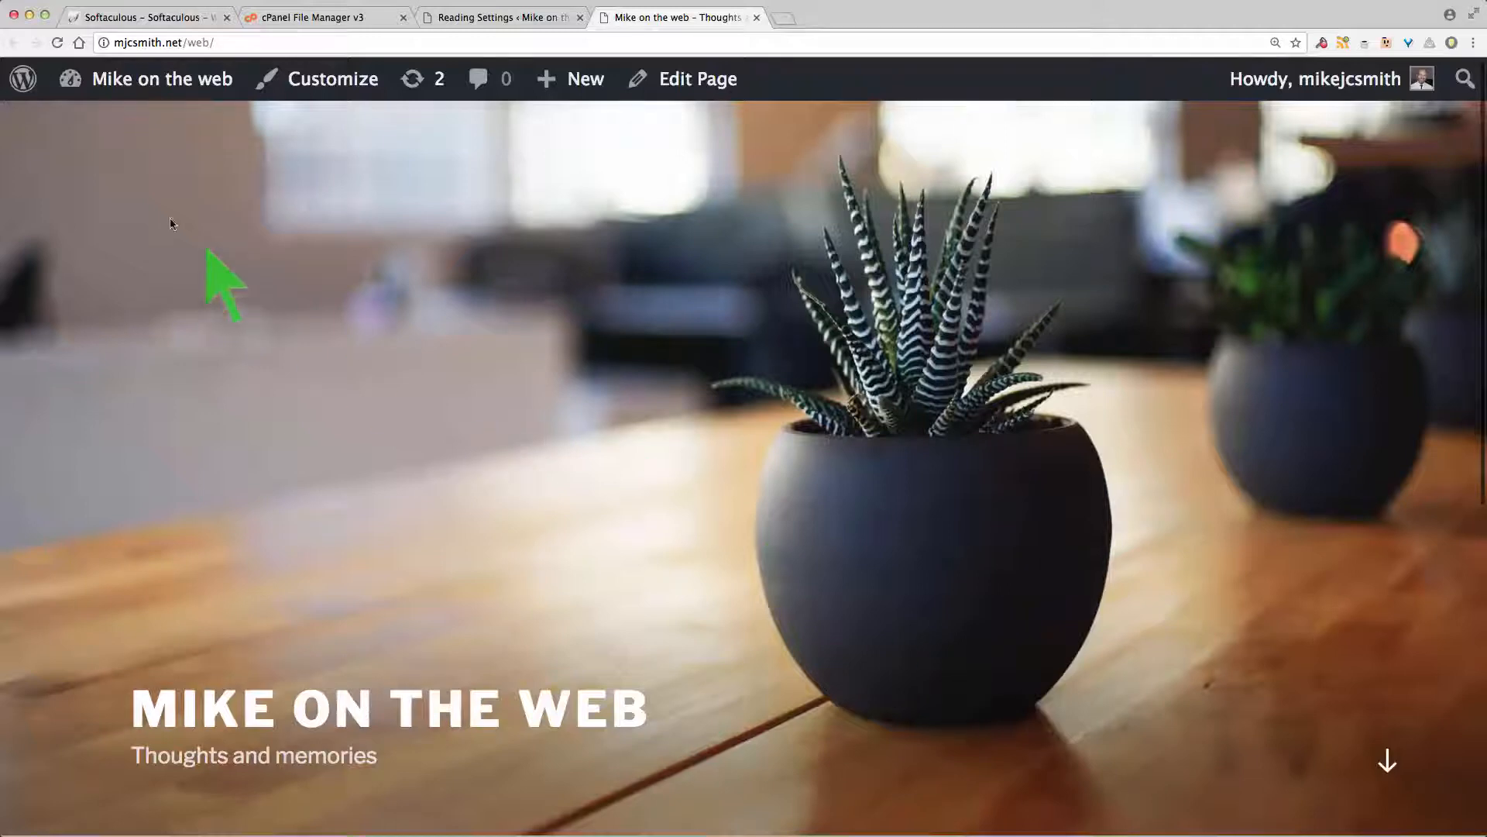
Step: Return to the admin Dashboard through the site-name menu
mouse_move(23, 91)
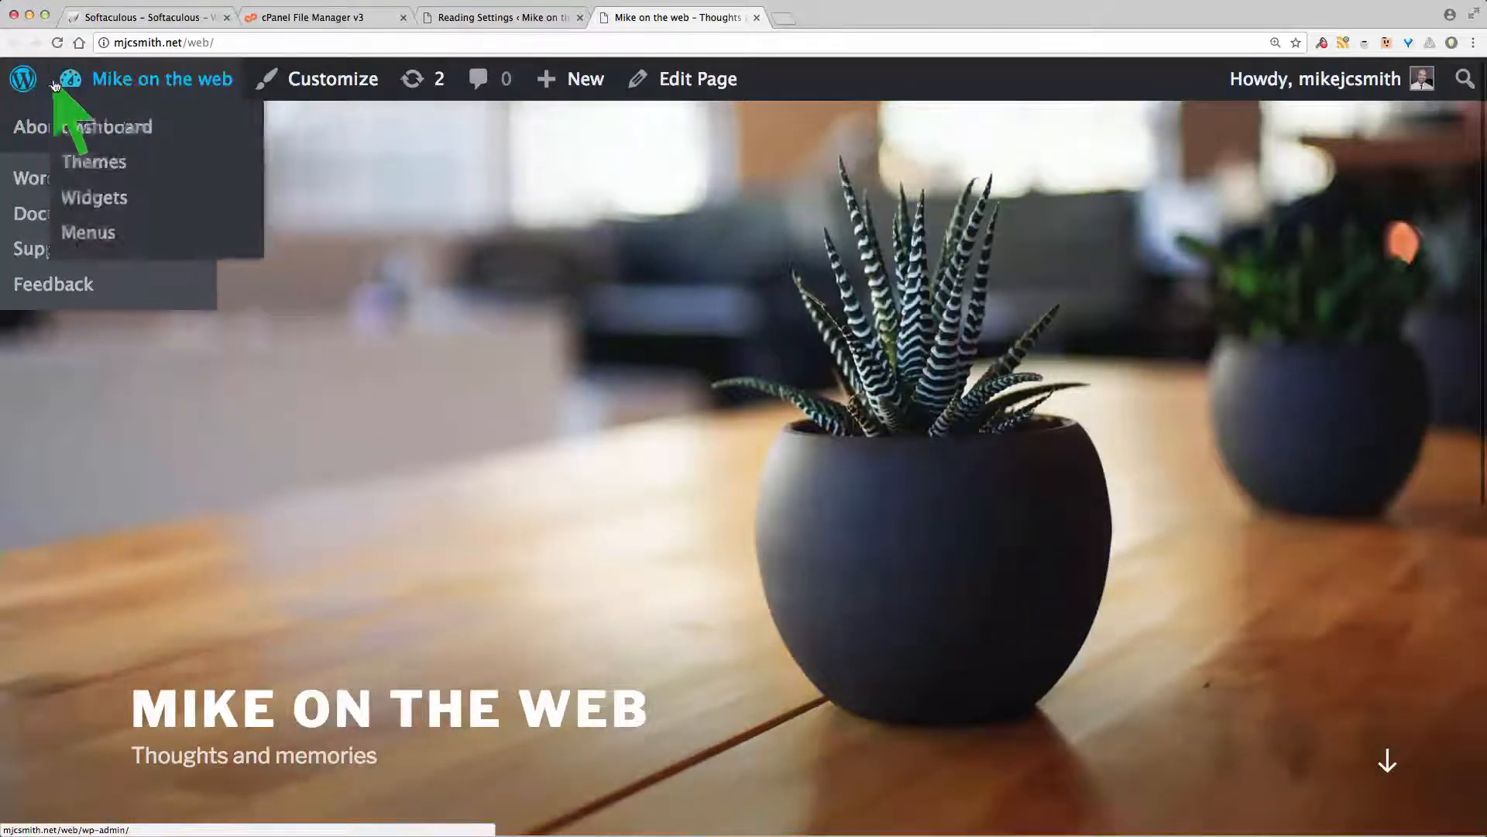
mouse_move(118, 80)
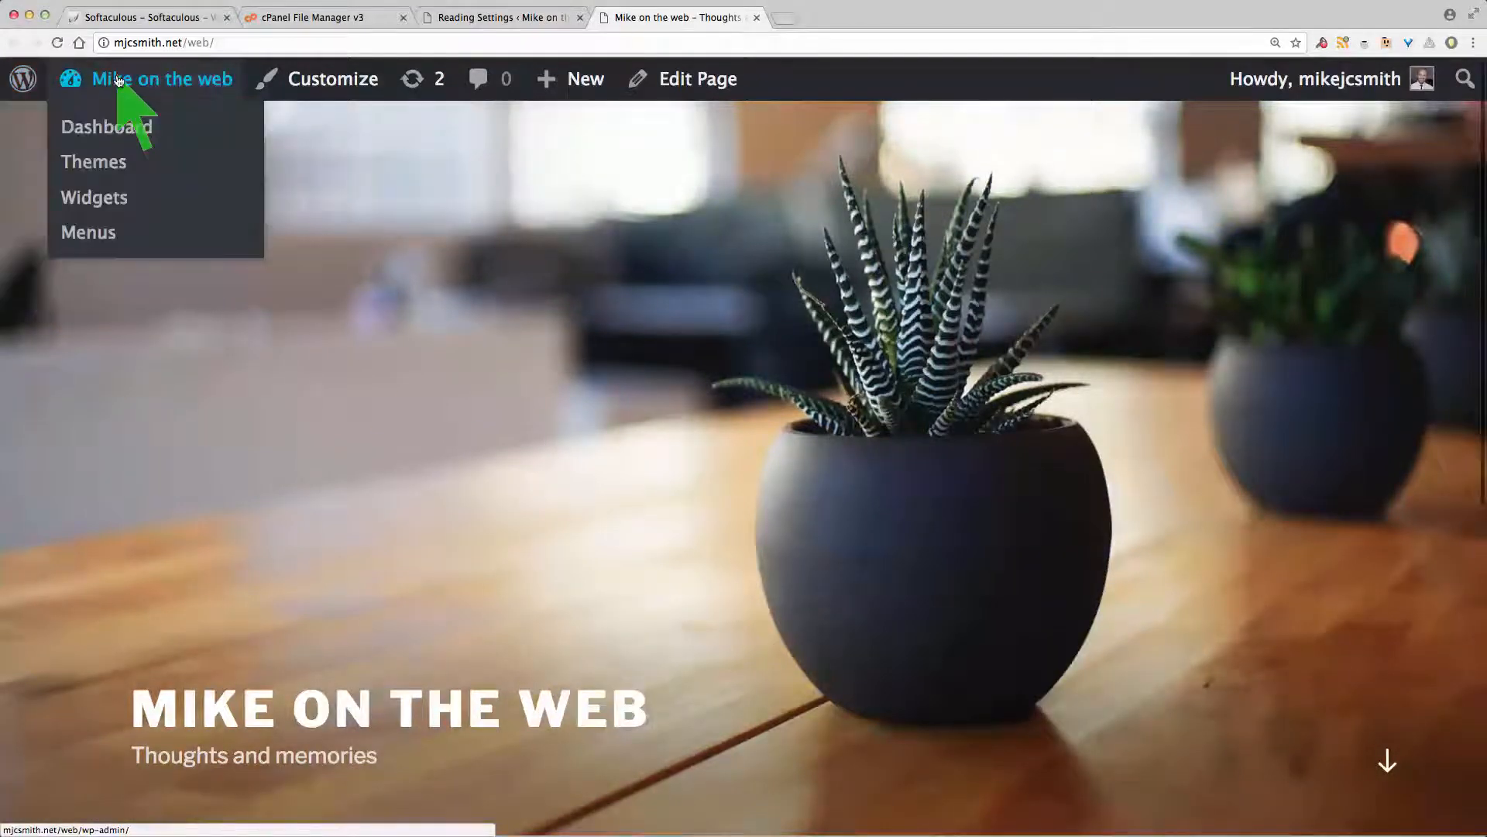
left_click(116, 127)
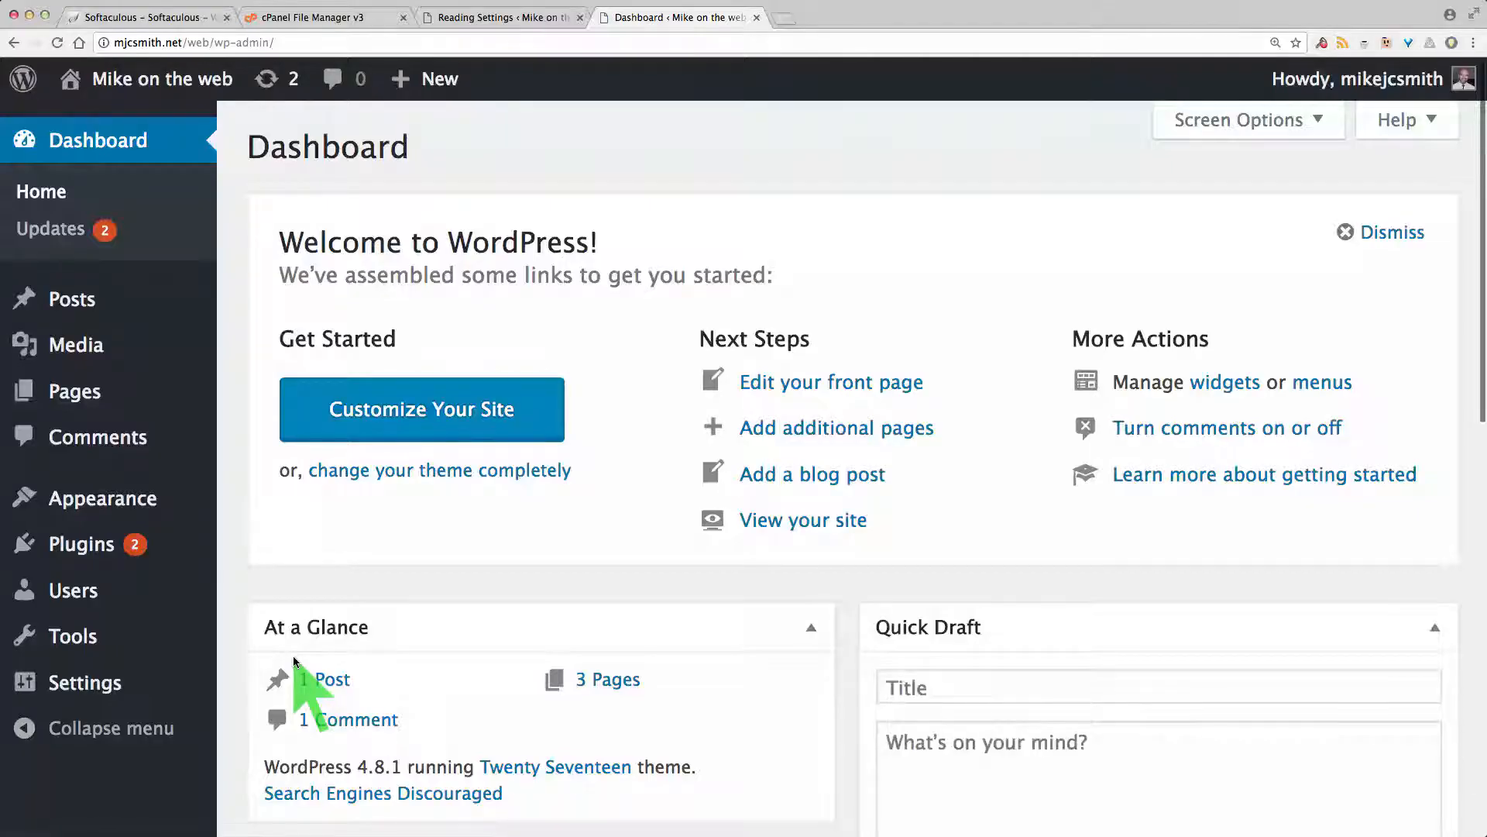
Step: Look over the Users > Add New form and its Role dropdown choices
mouse_move(97, 603)
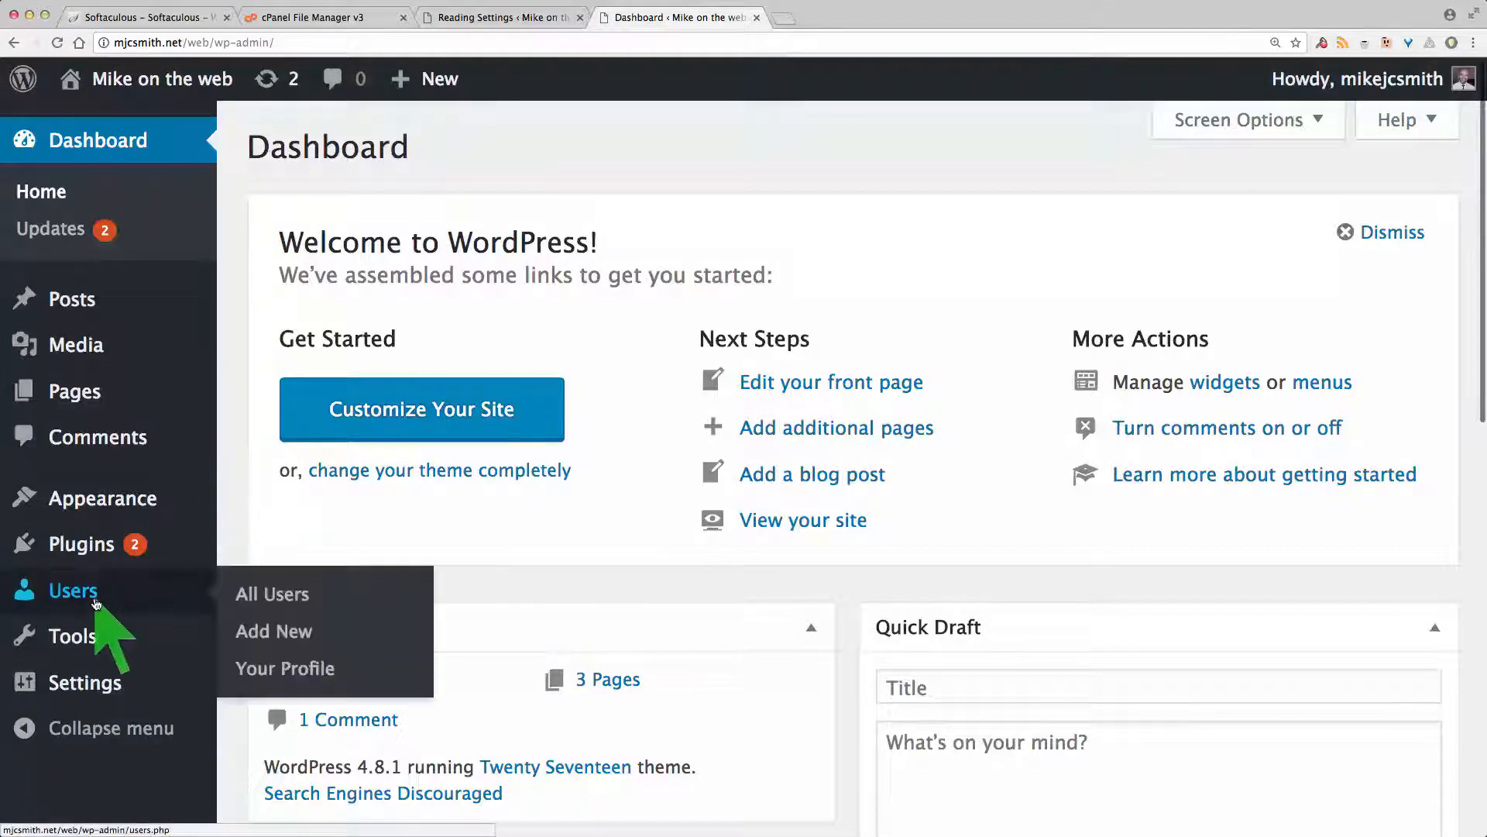
left_click(273, 631)
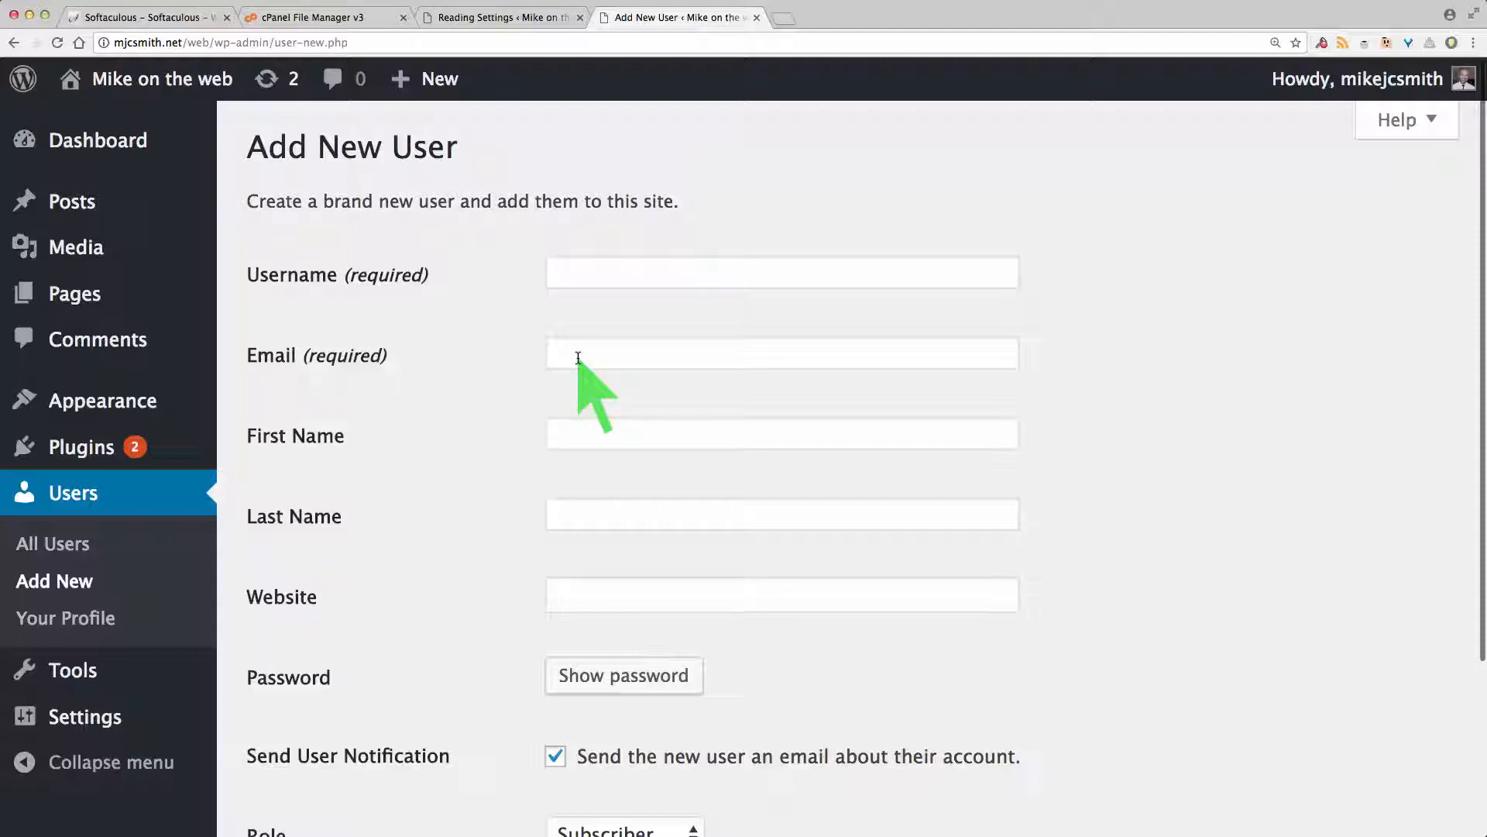
scroll(1027, 551, "down", 3)
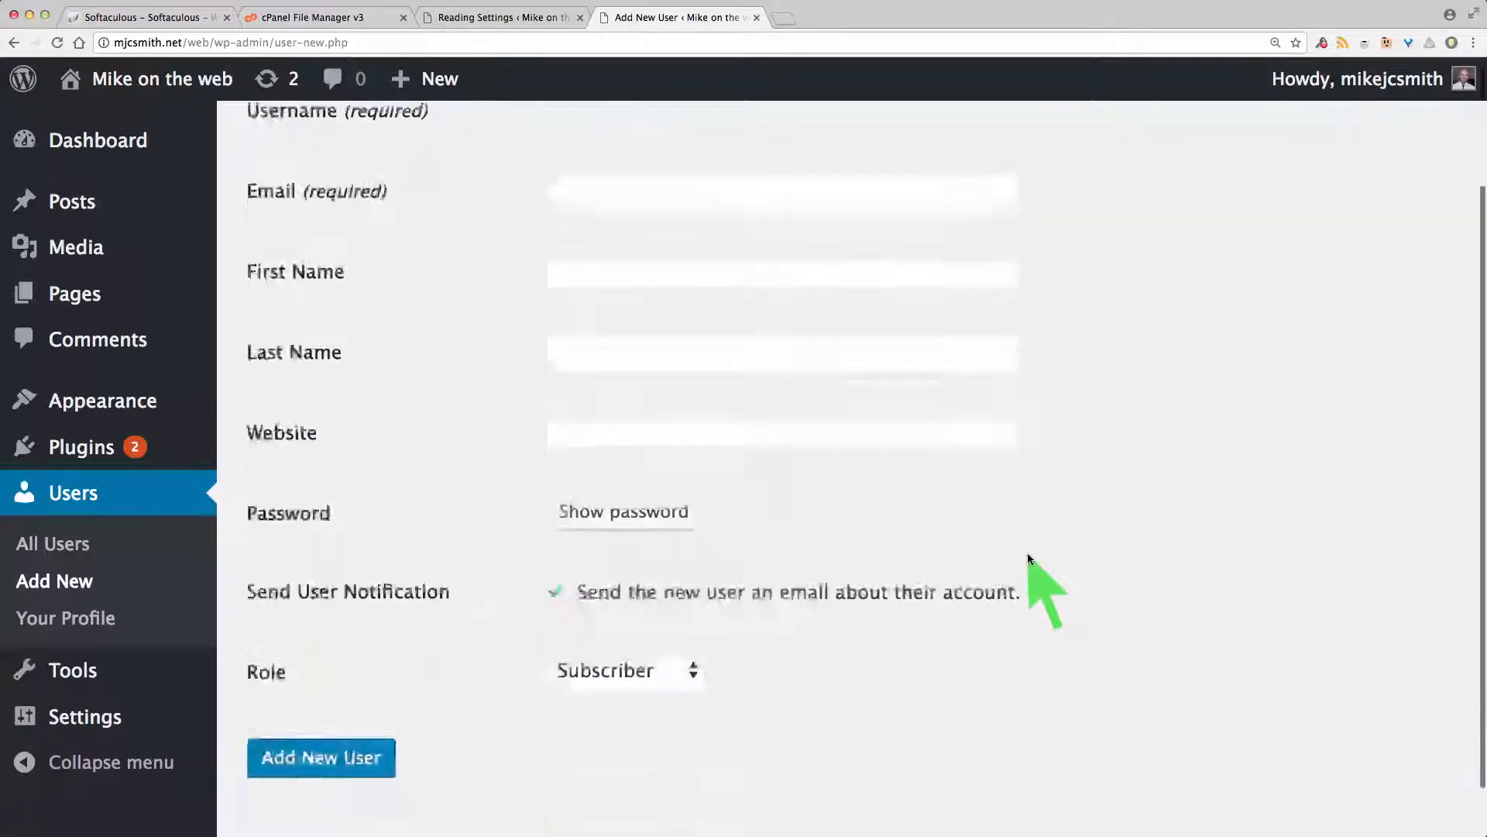
left_click(697, 612)
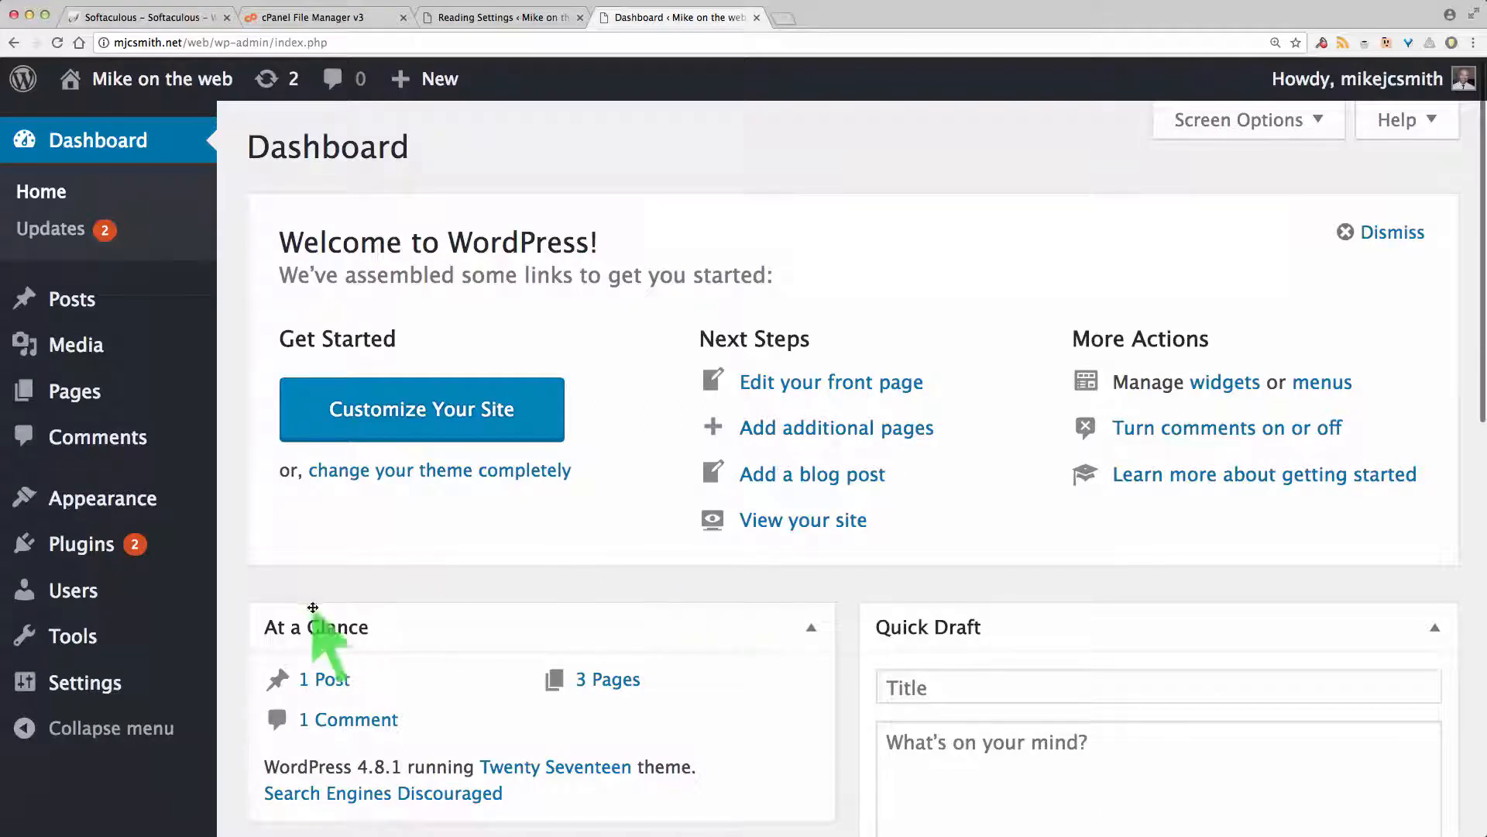
mouse_move(88, 689)
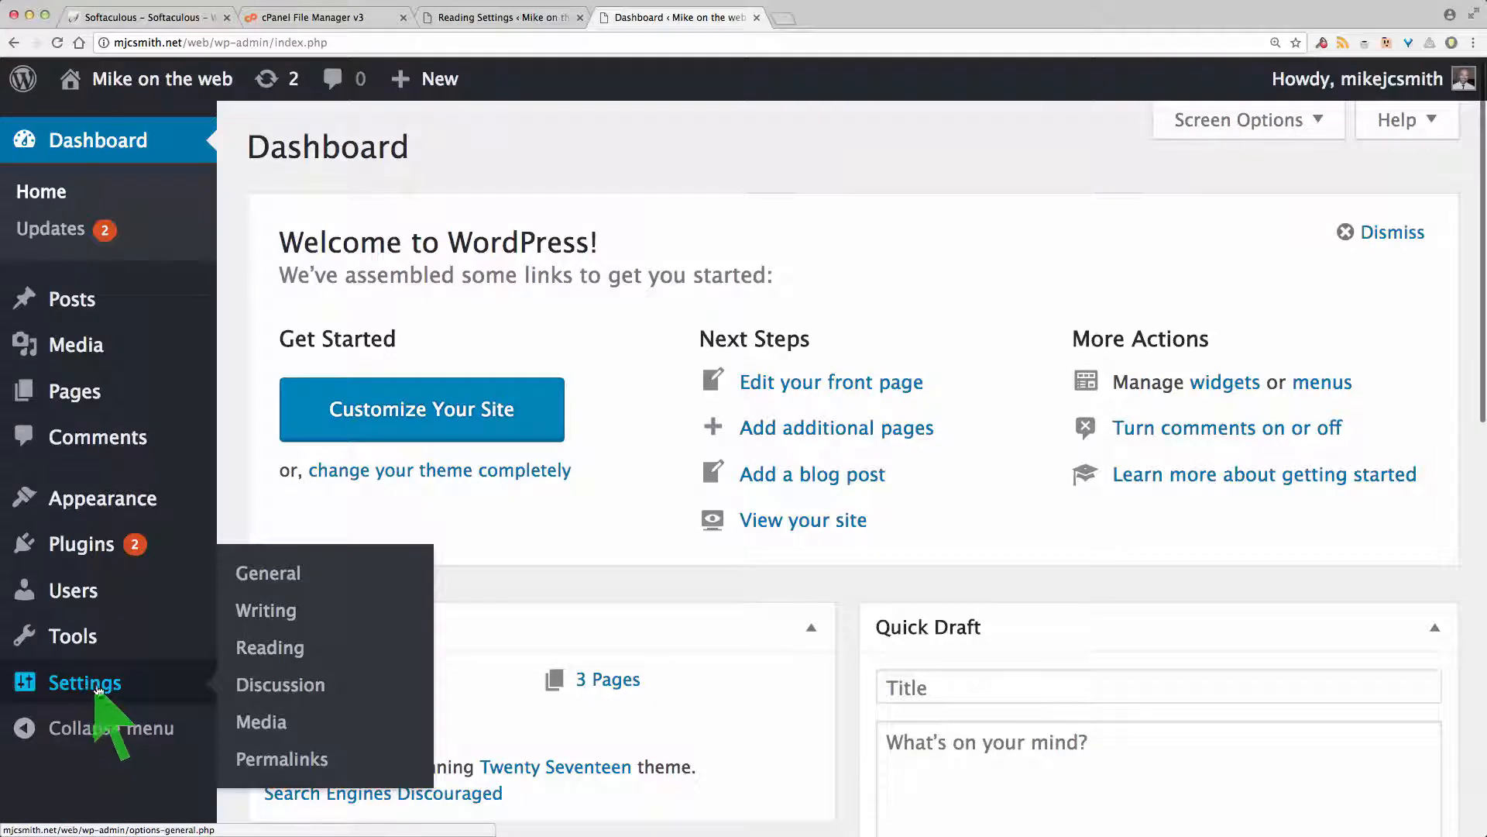
Step: In General Settings, enable the membership option so anyone can register
left_click(87, 688)
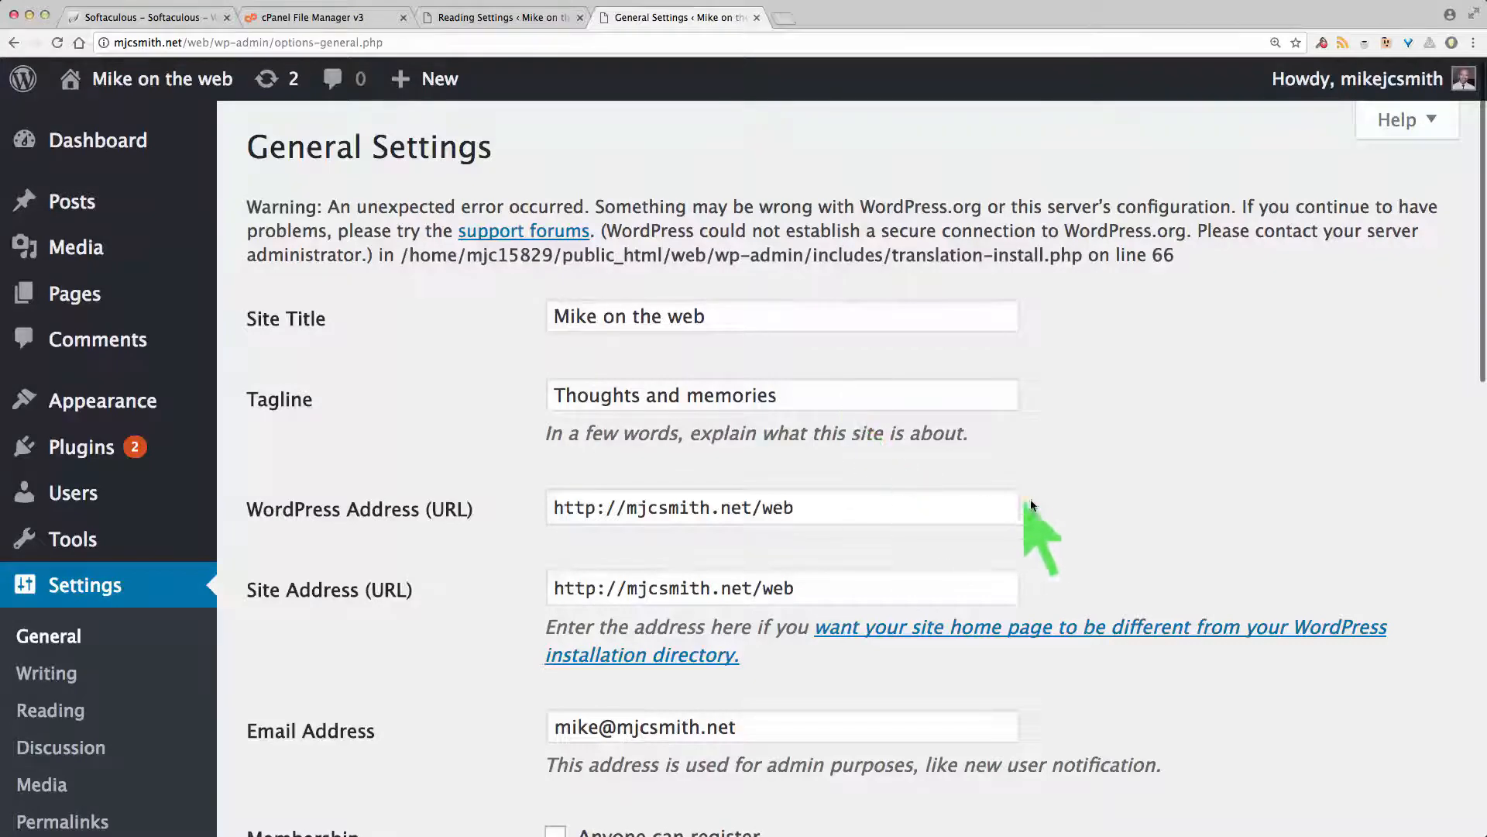
scroll(1281, 502, "down", 5)
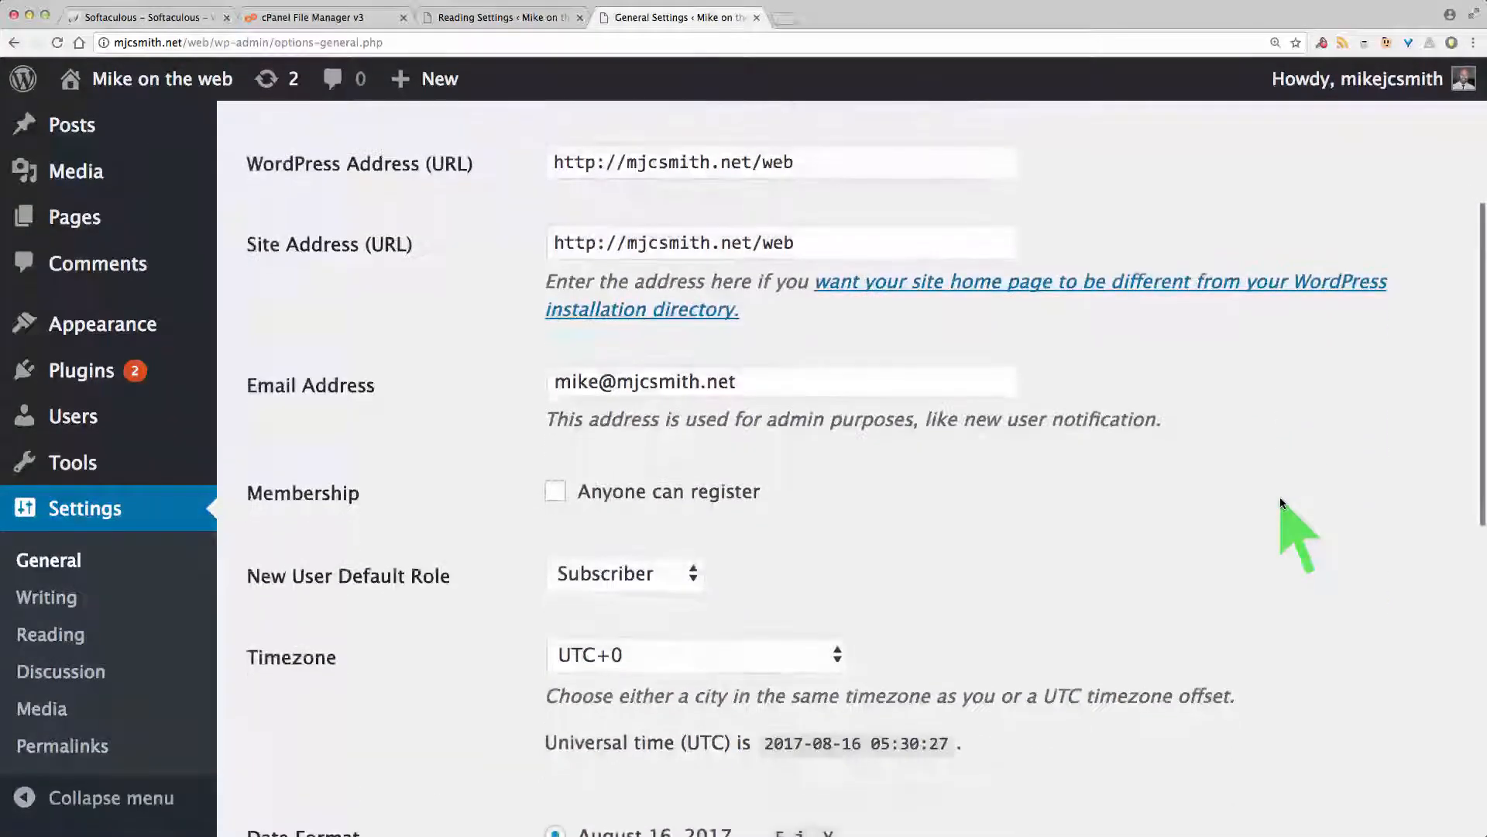
scroll(1271, 500, "down", 2)
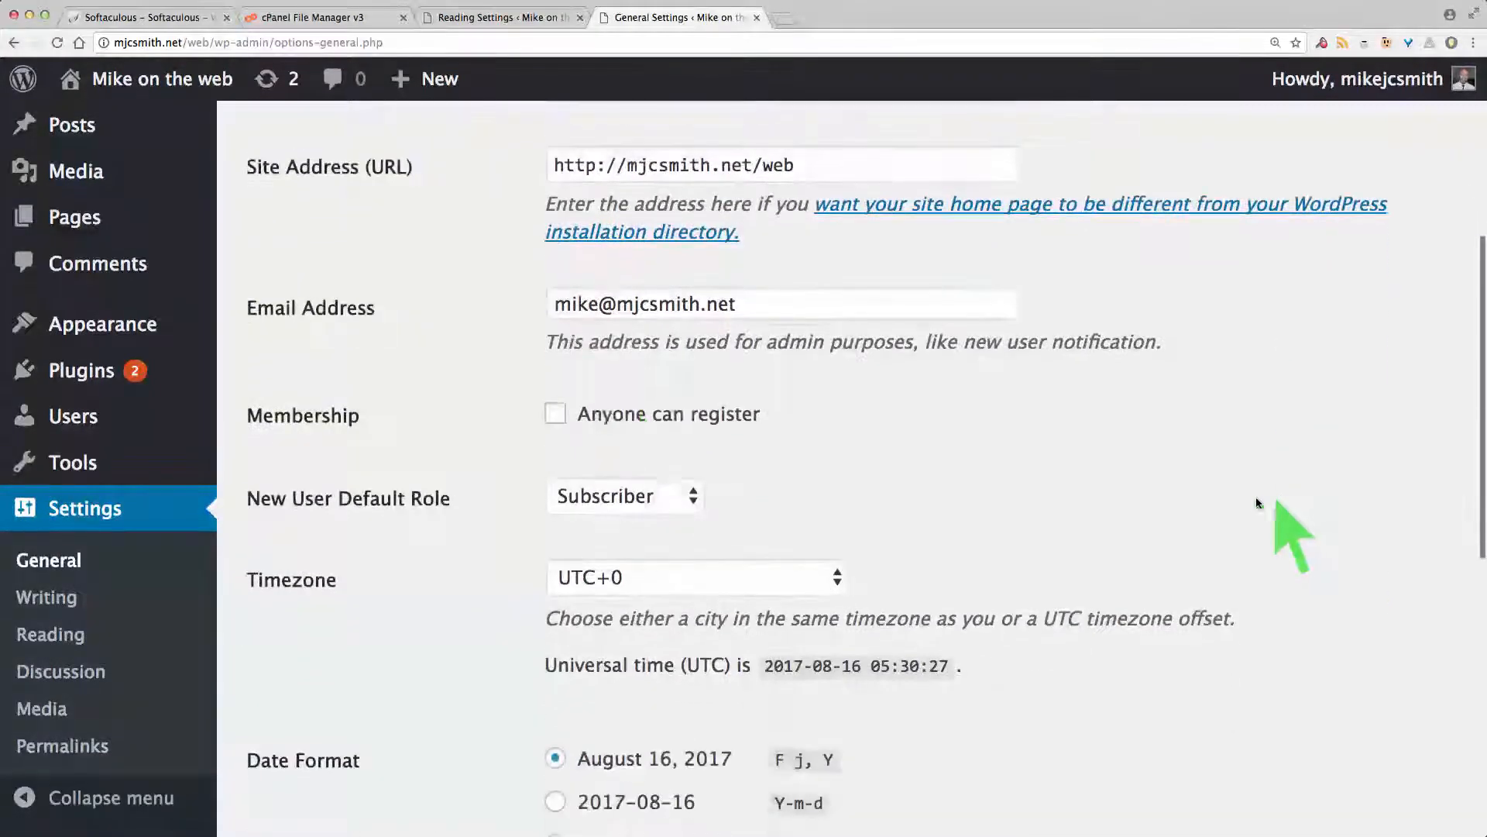
left_click(556, 417)
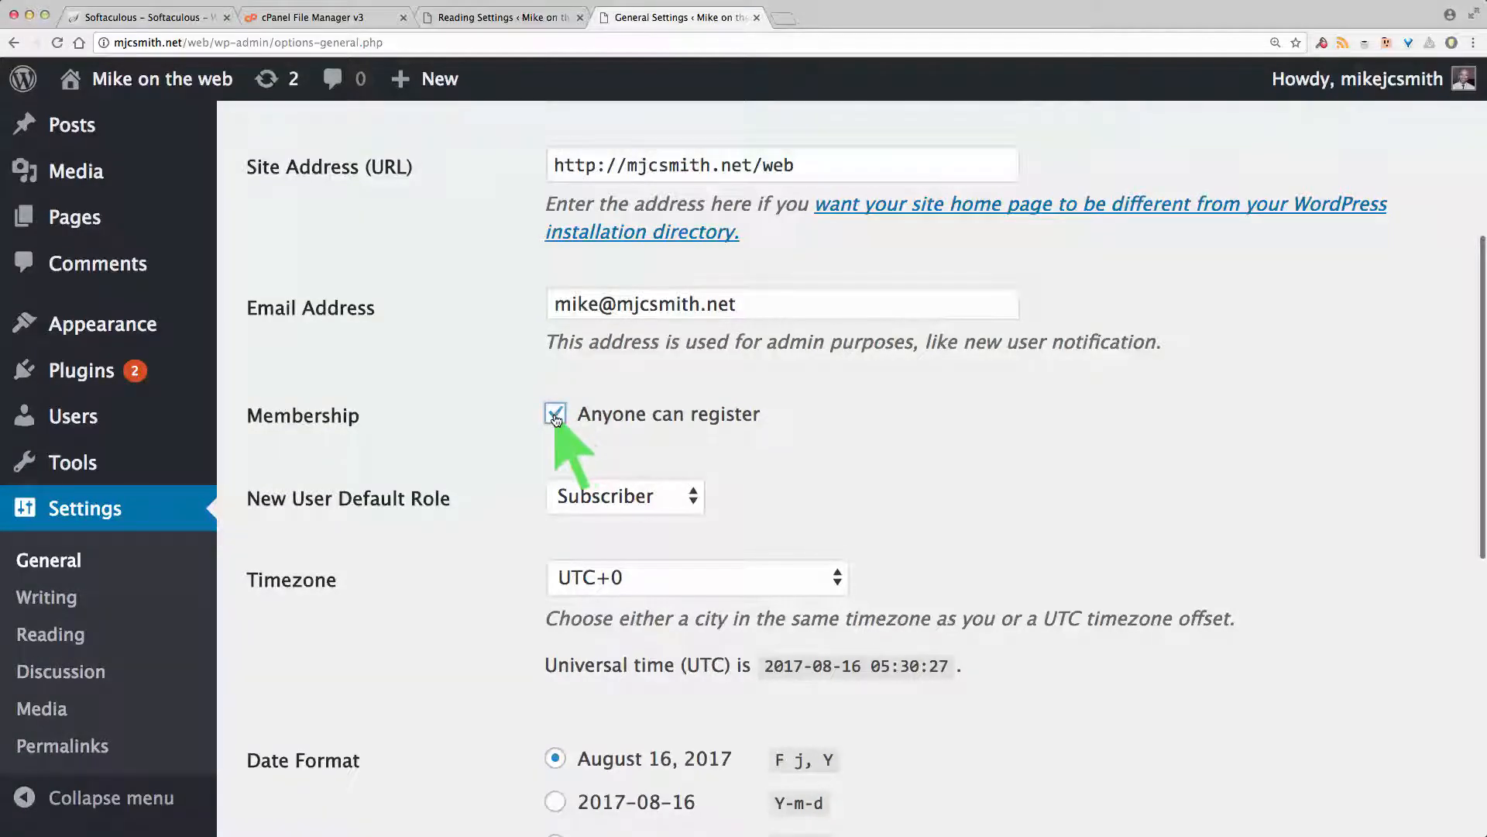
Step: Set the timezone to UTC+10 and the date format to Y-m-d (2017-08-16), then save
scroll(492, 442, "down", 5)
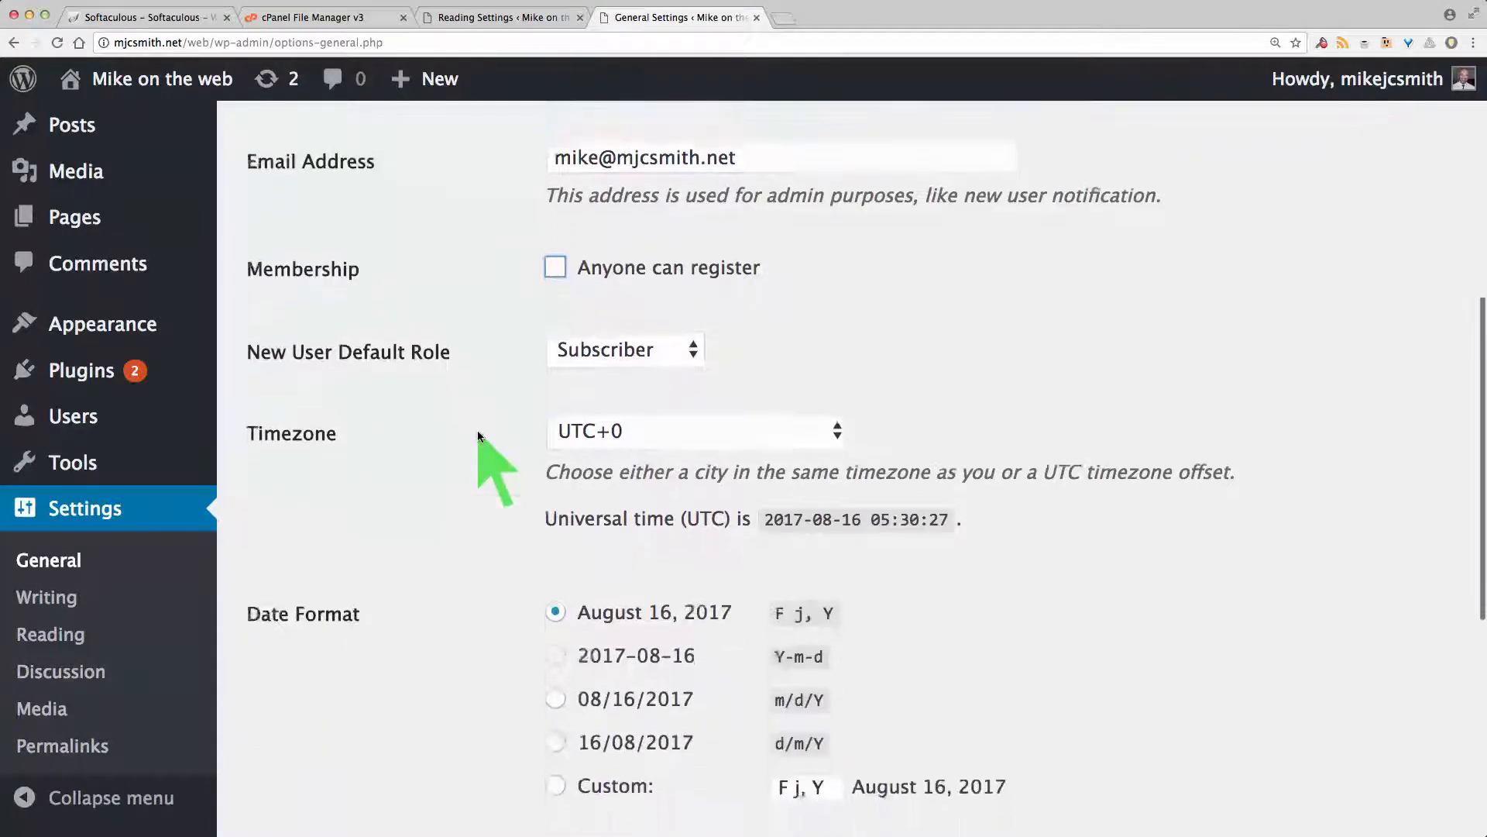
left_click(741, 385)
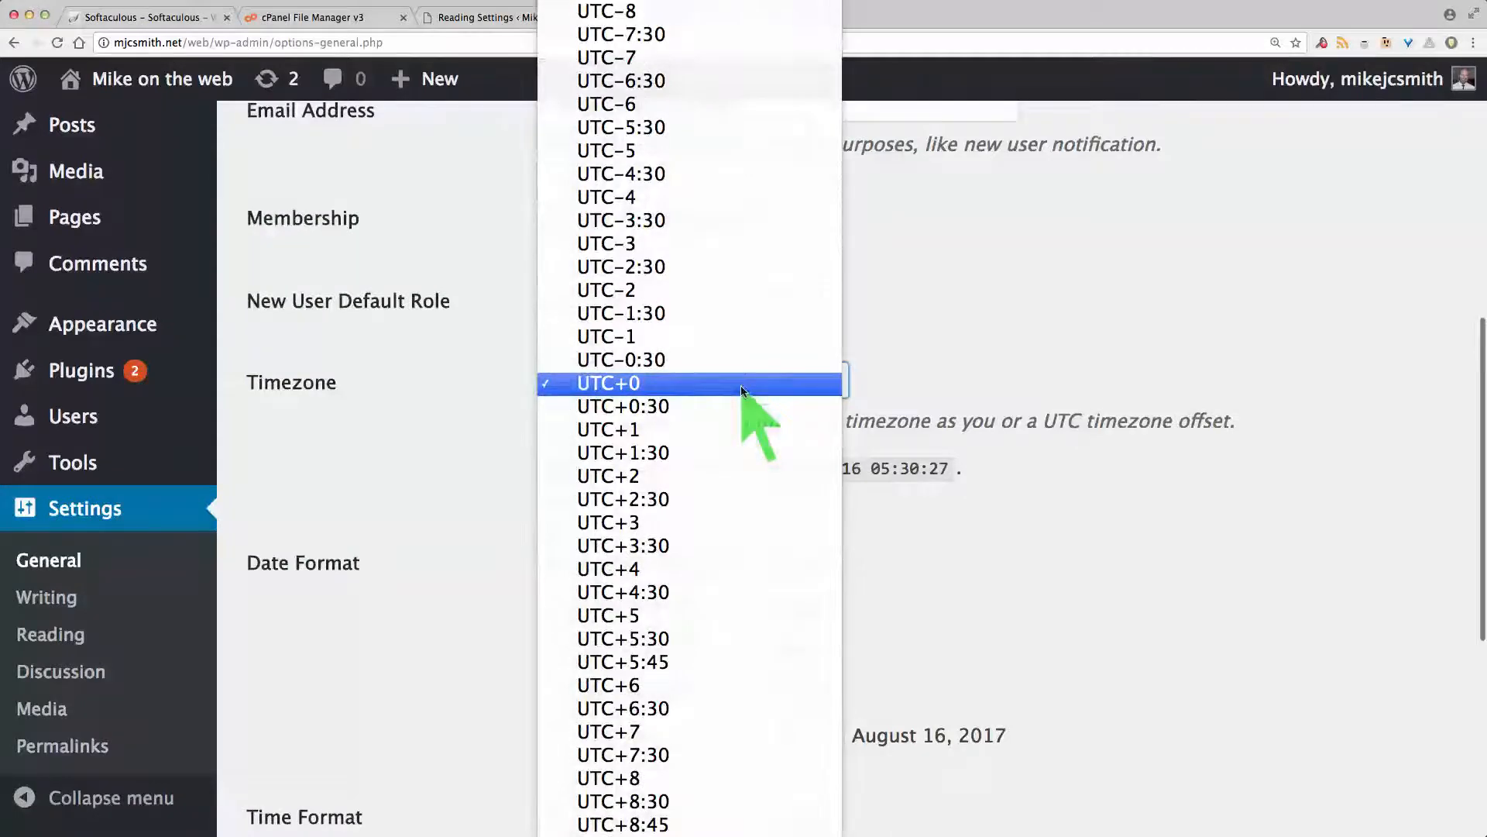
left_click(550, 802)
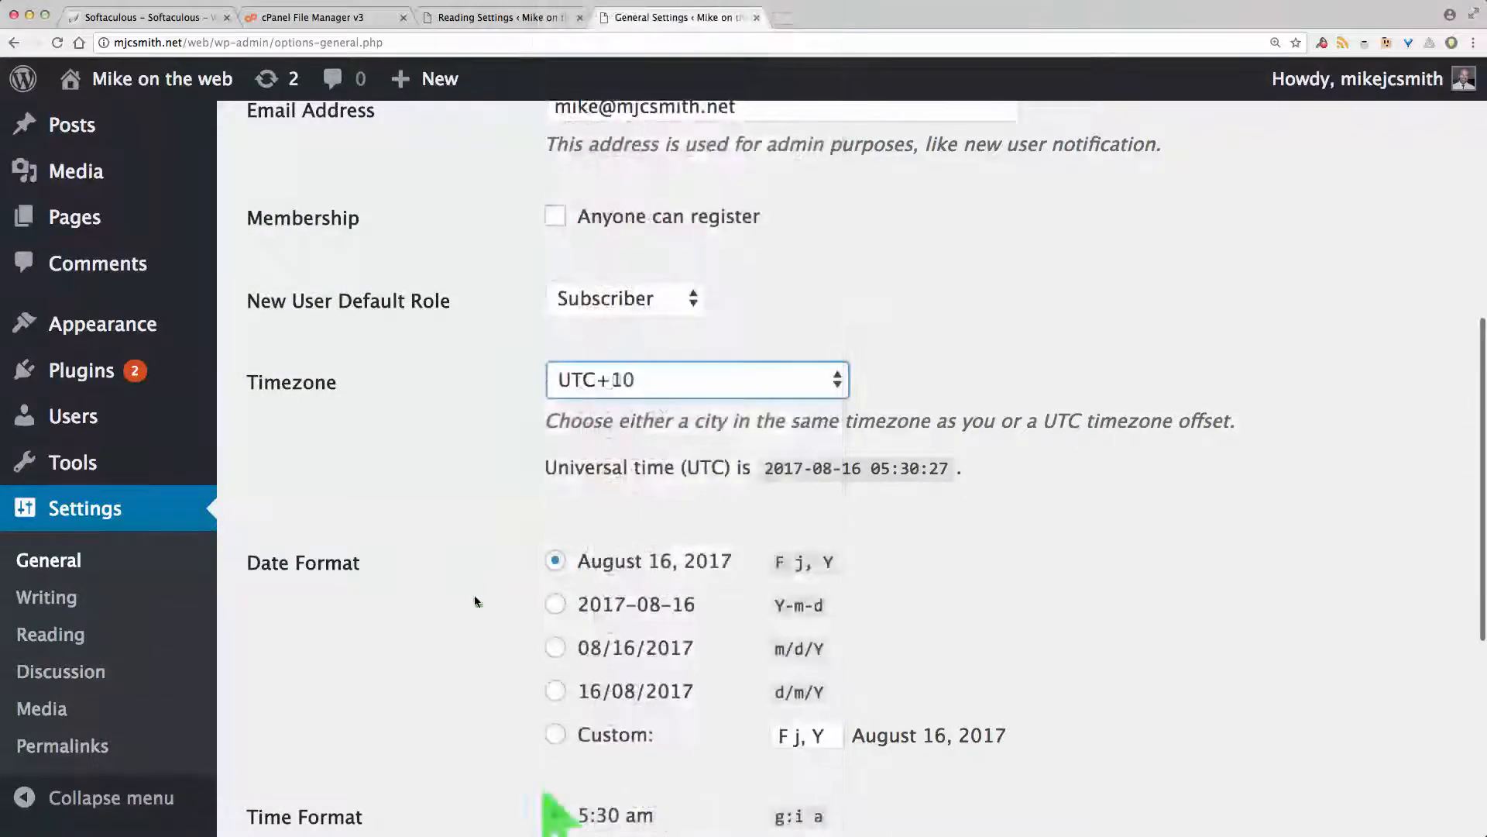
scroll(449, 547, "down", 5)
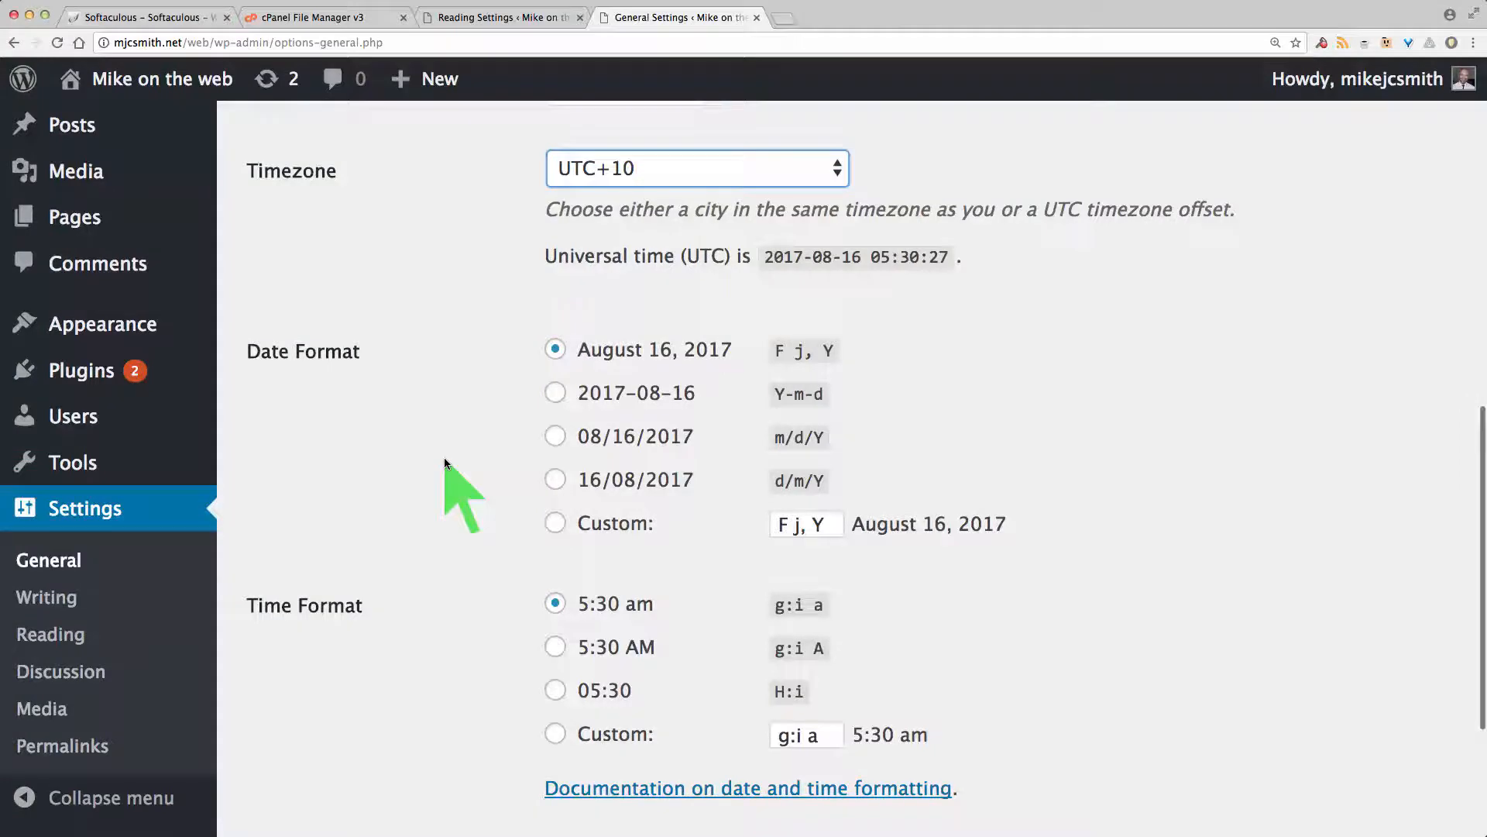
left_click(554, 394)
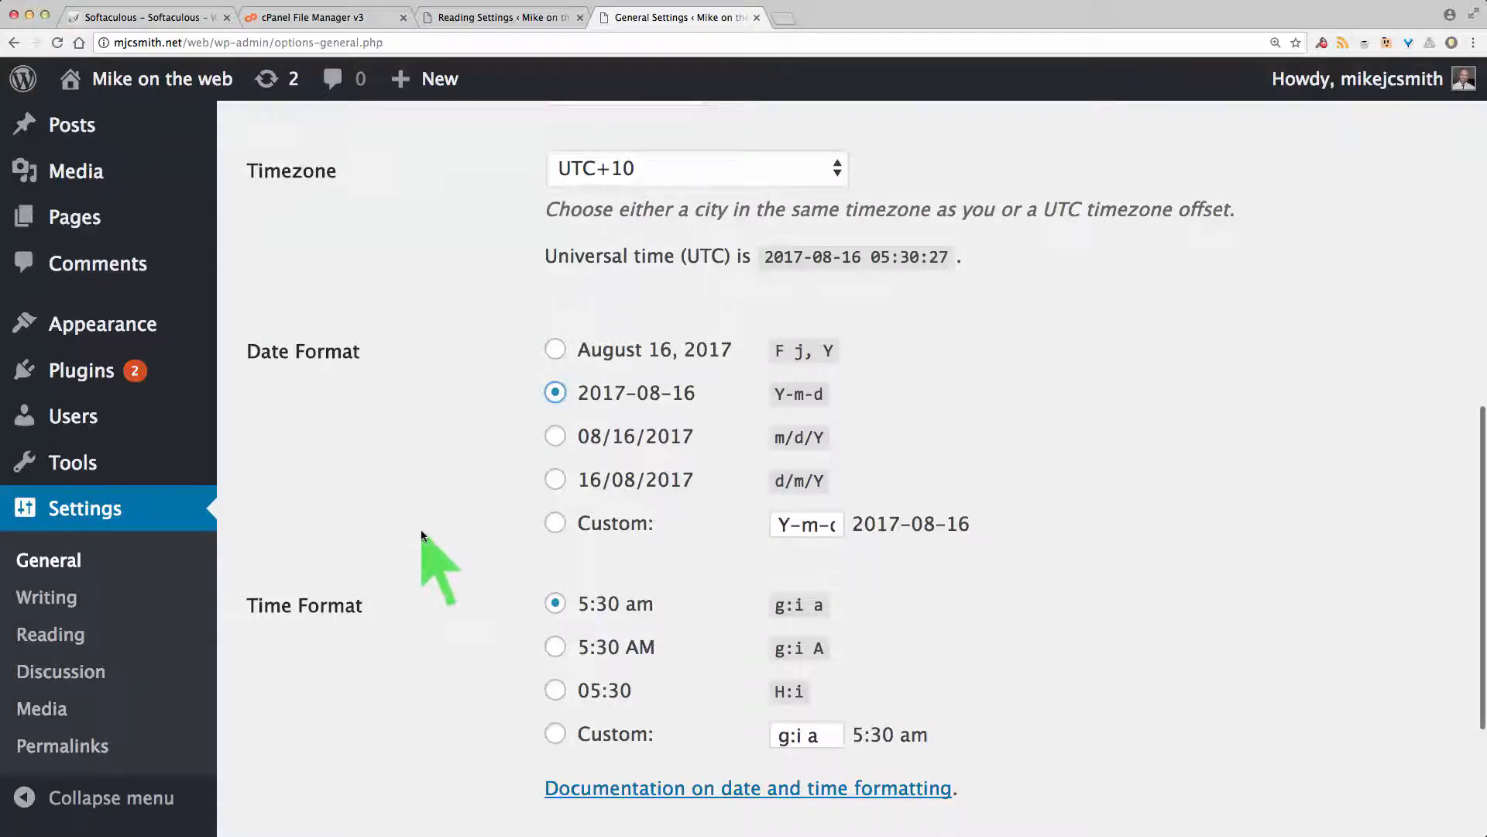
scroll(421, 533, "down", 3)
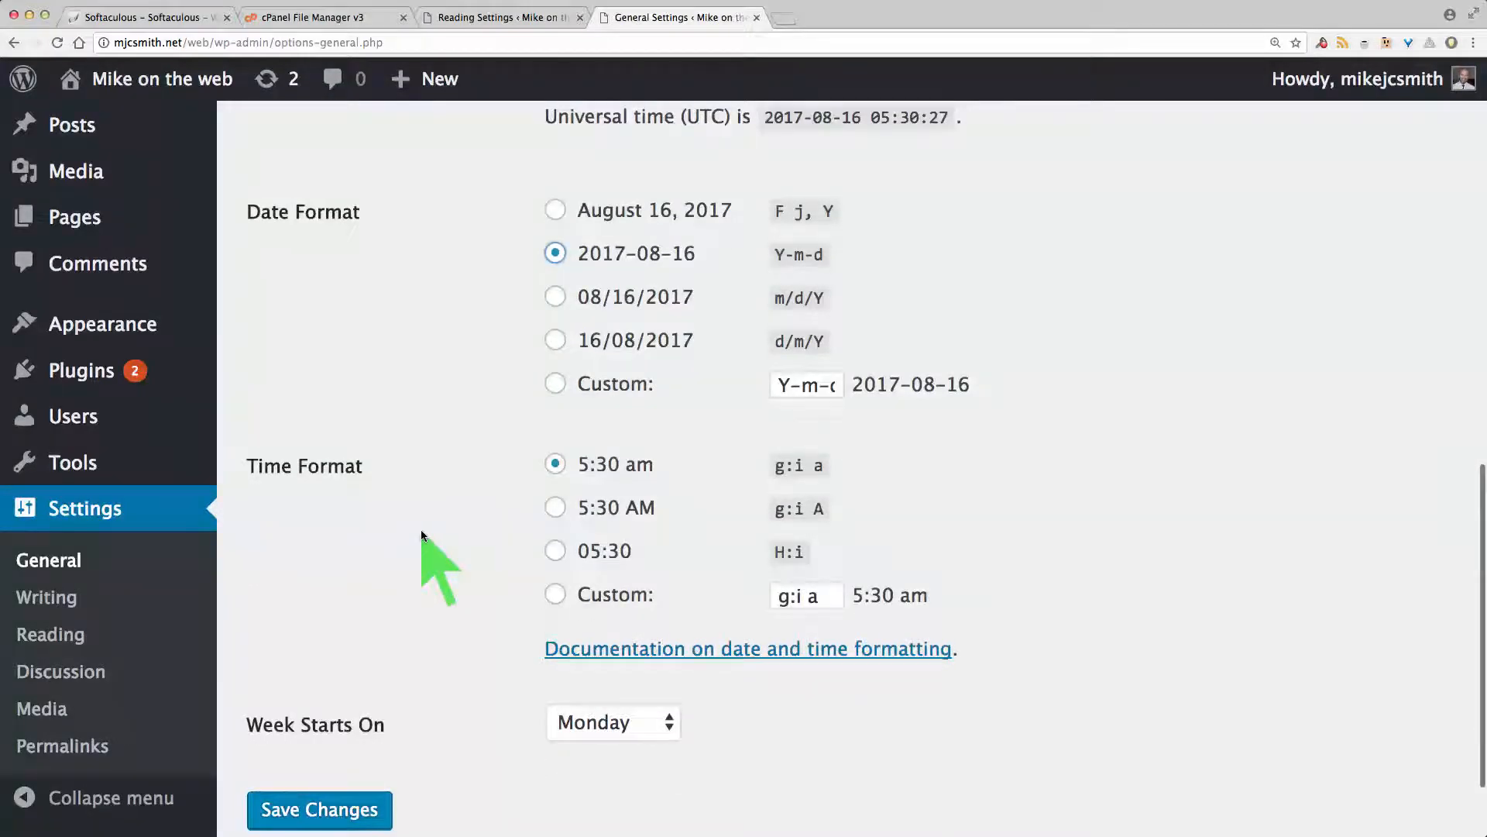
scroll(421, 533, "down", 1)
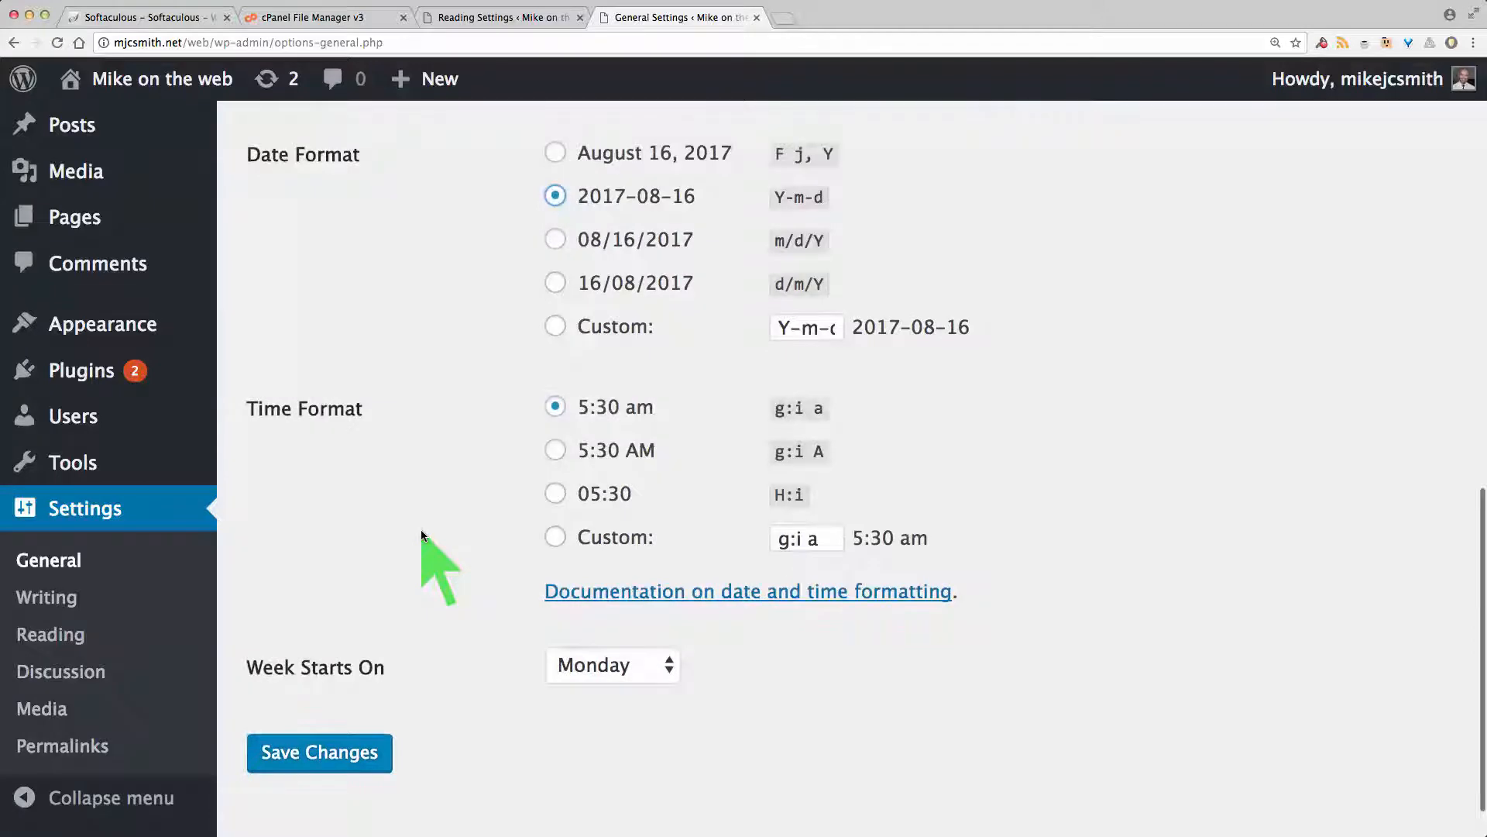
scroll(421, 532, "down", 1)
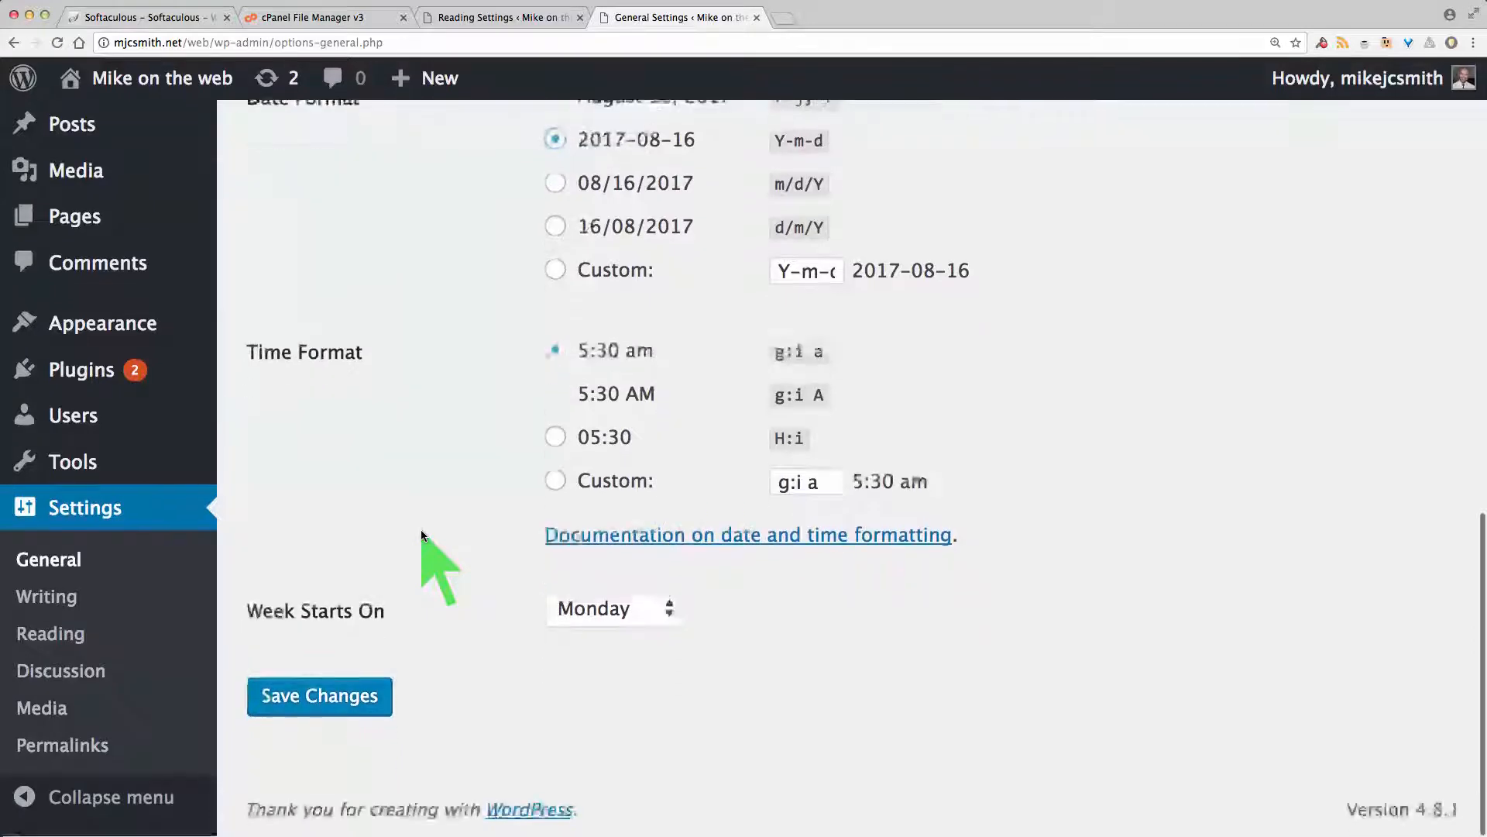
left_click(353, 700)
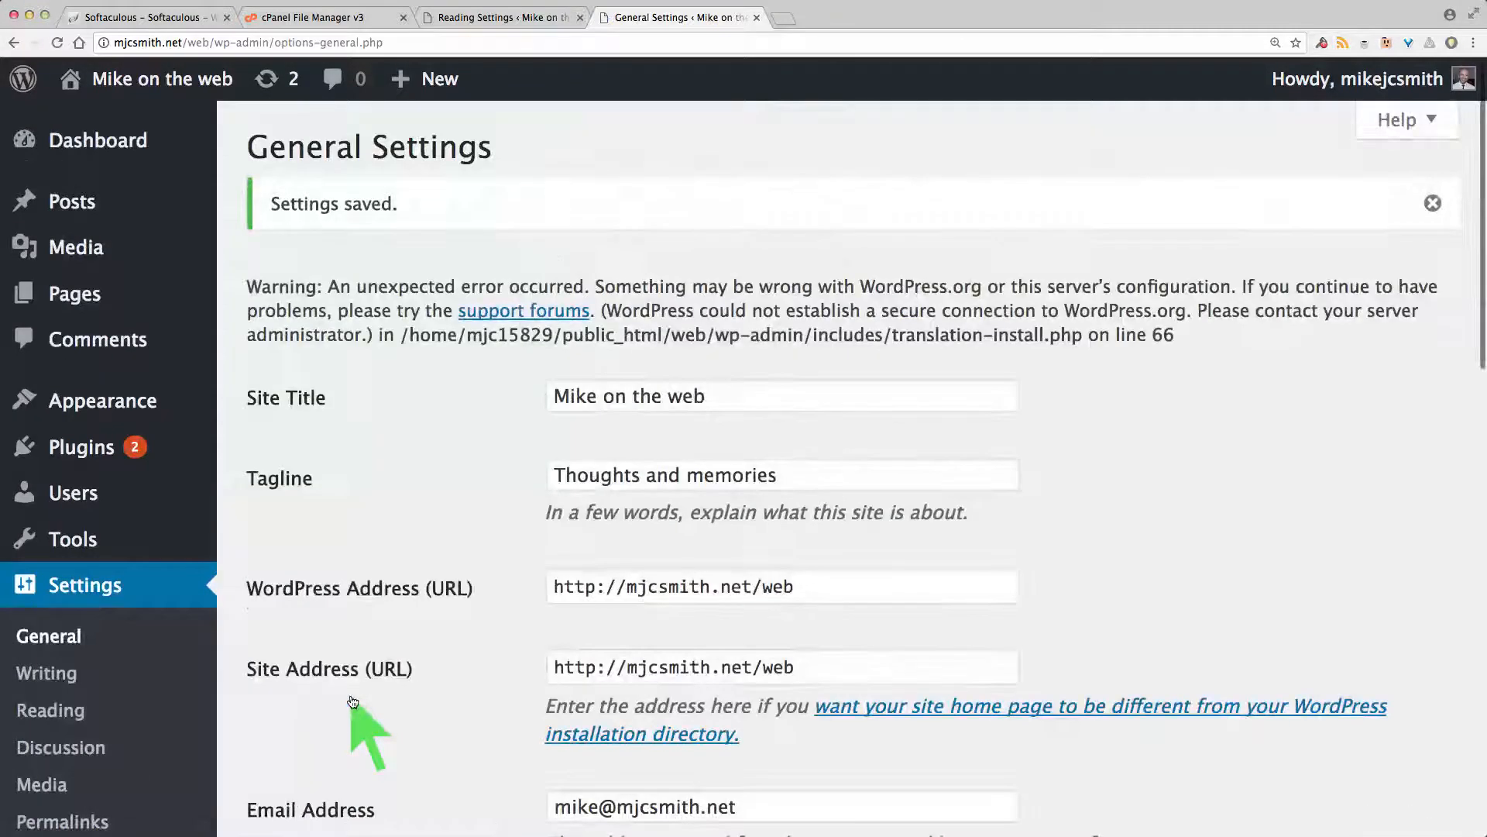
scroll(352, 700, "down", 4)
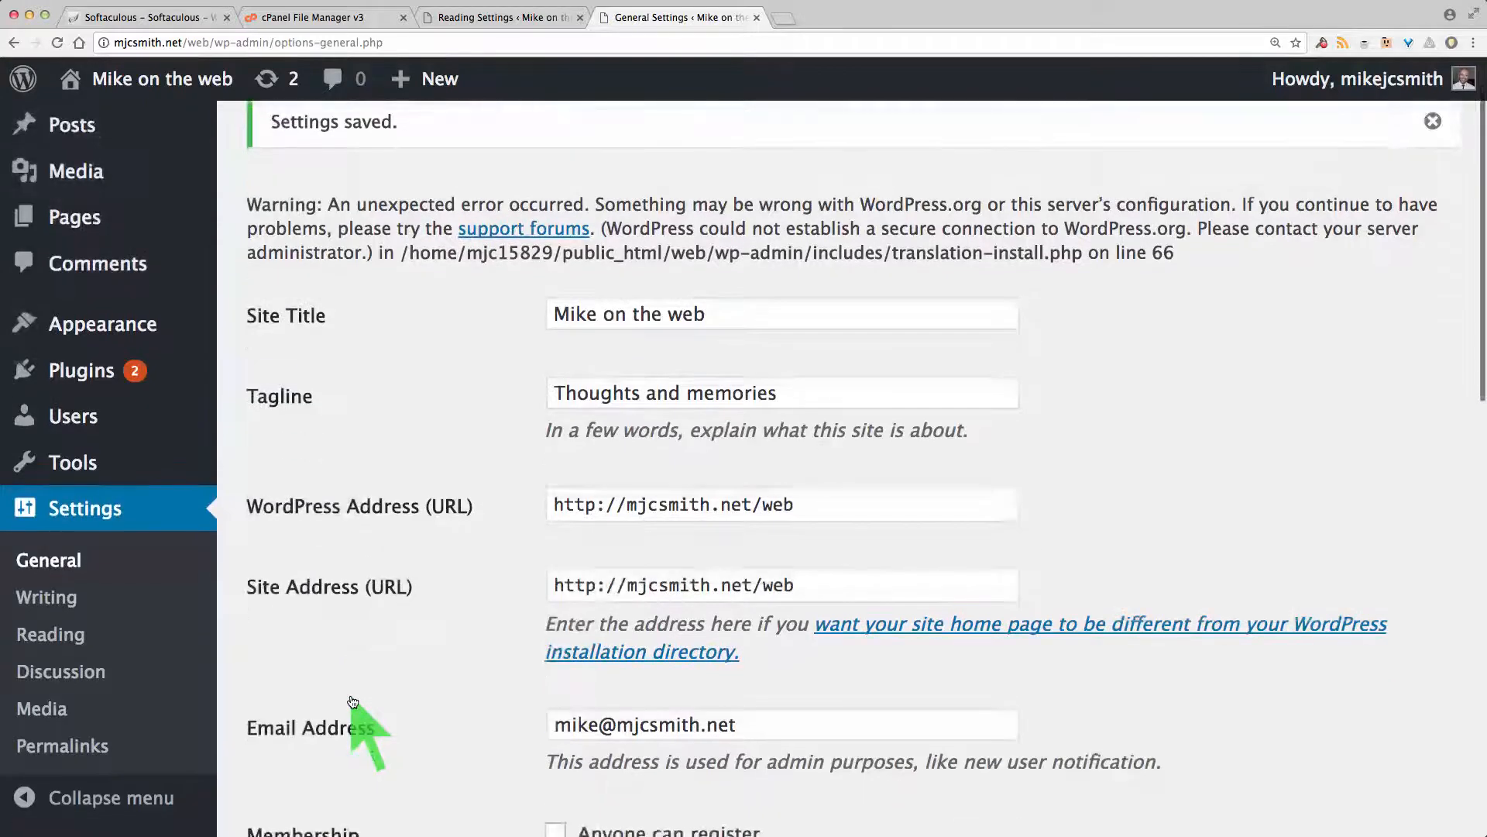
scroll(352, 699, "down", 10)
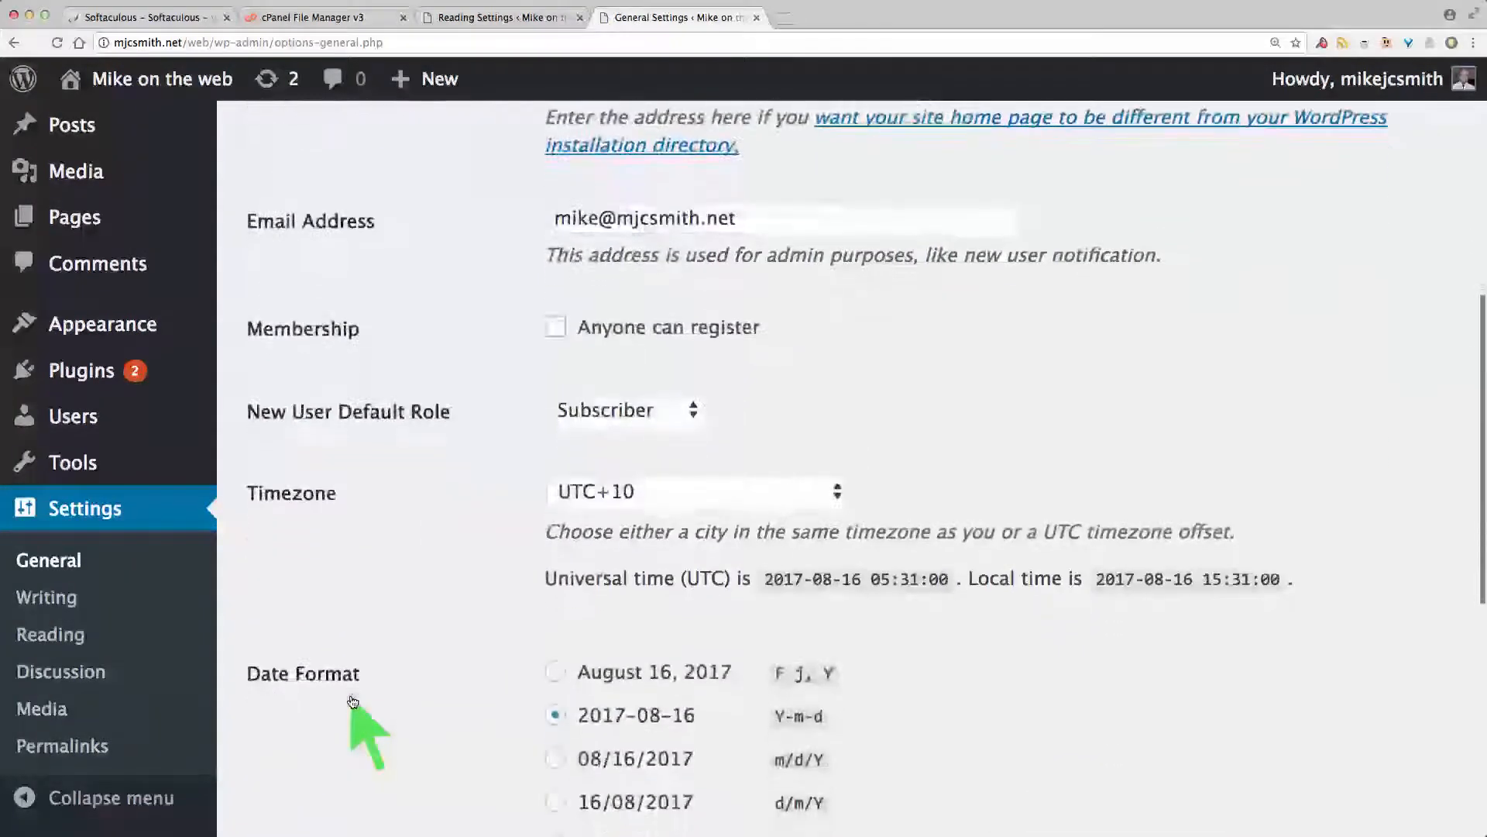
scroll(353, 700, "down", 2)
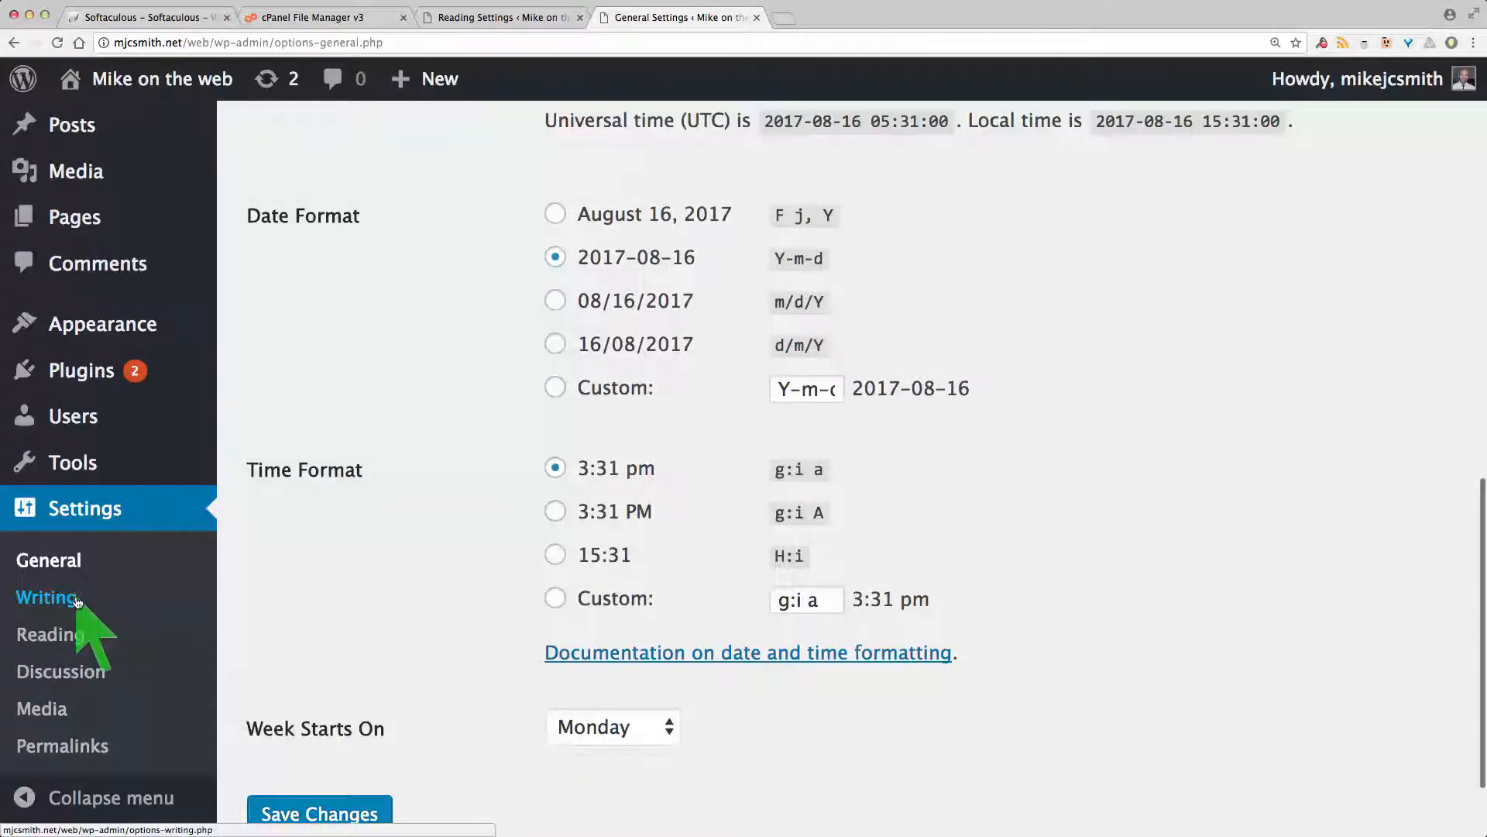
Step: Check the Default Post Category choices in Writing settings, leaving them unchanged
left_click(116, 595)
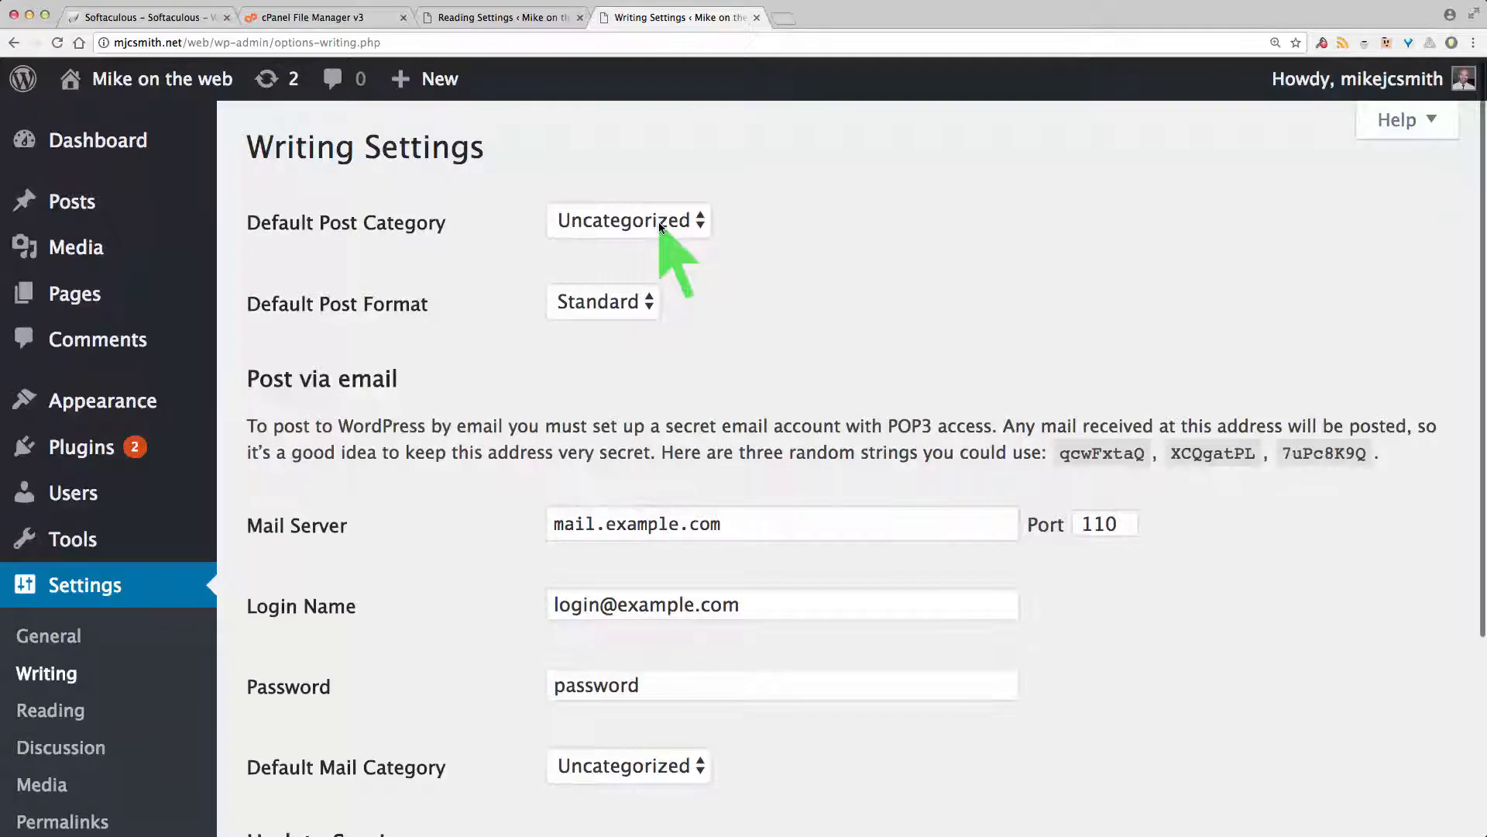
left_click(635, 224)
left_click(681, 225)
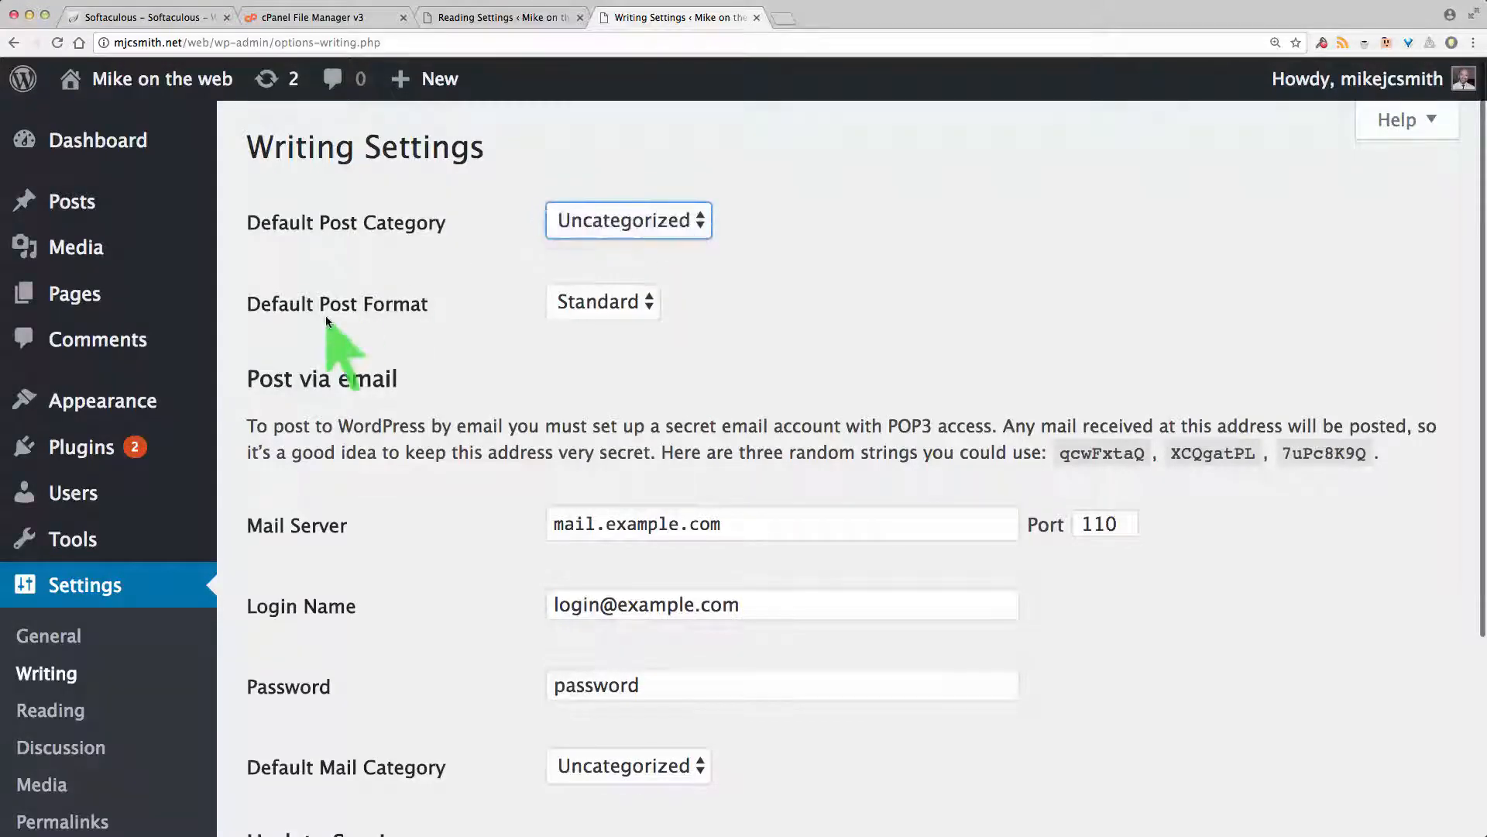
Step: On the Categories page, add a new category named blog-post
mouse_move(77, 200)
left_click(259, 280)
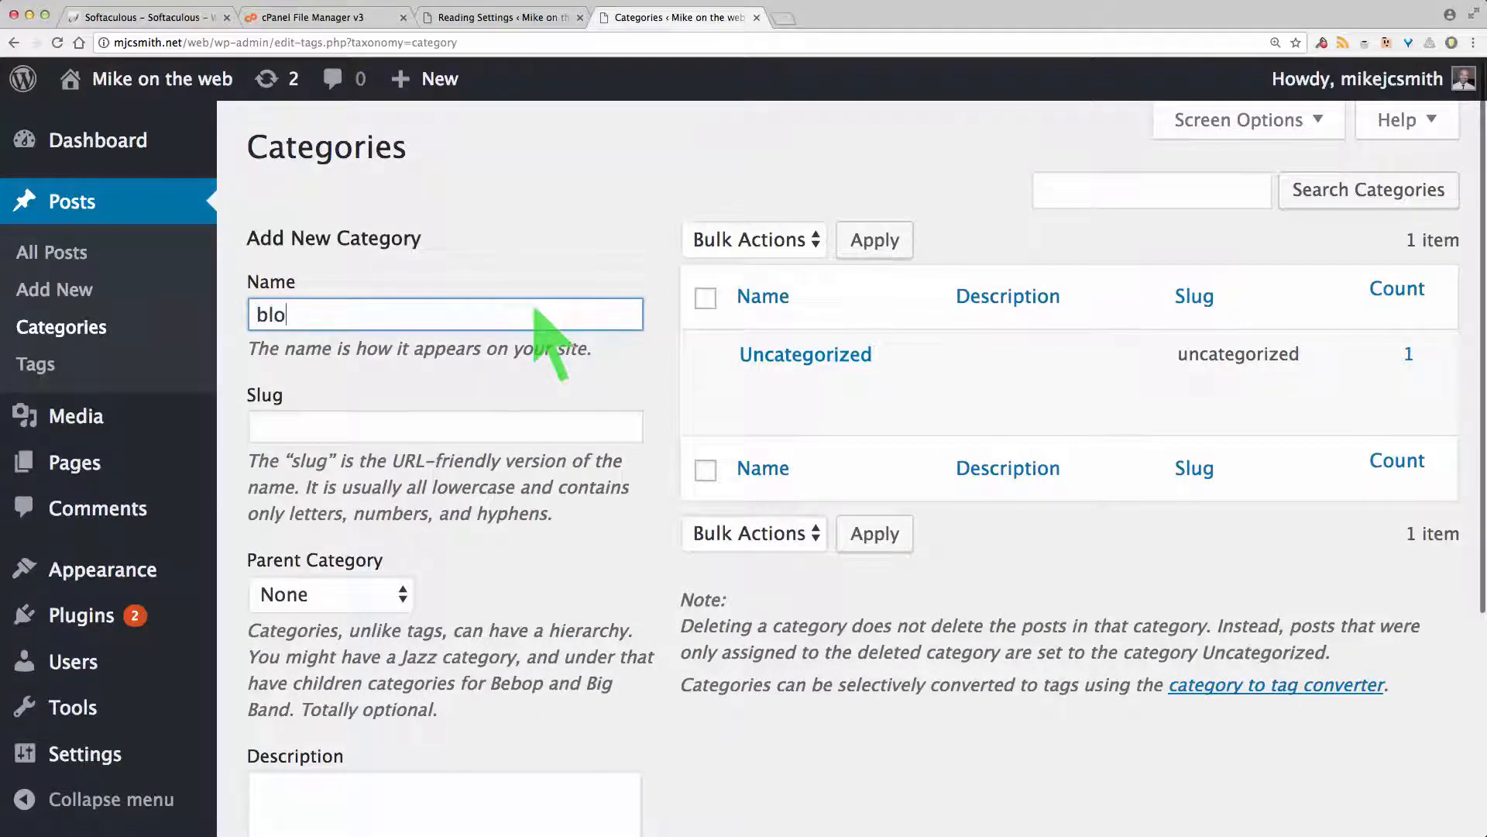
type("g-post")
left_click(546, 426)
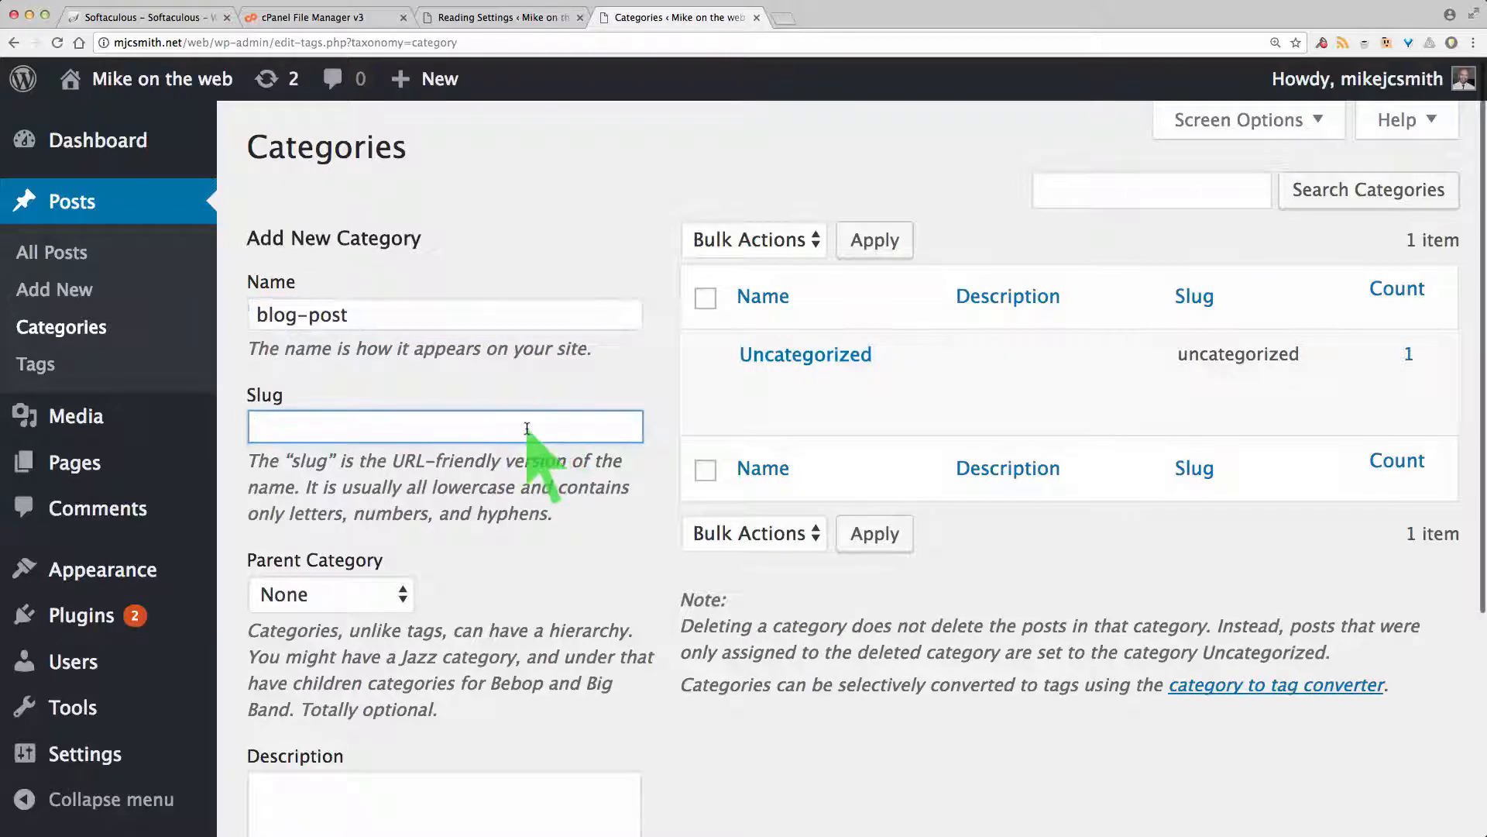
scroll(637, 433, "down", 2)
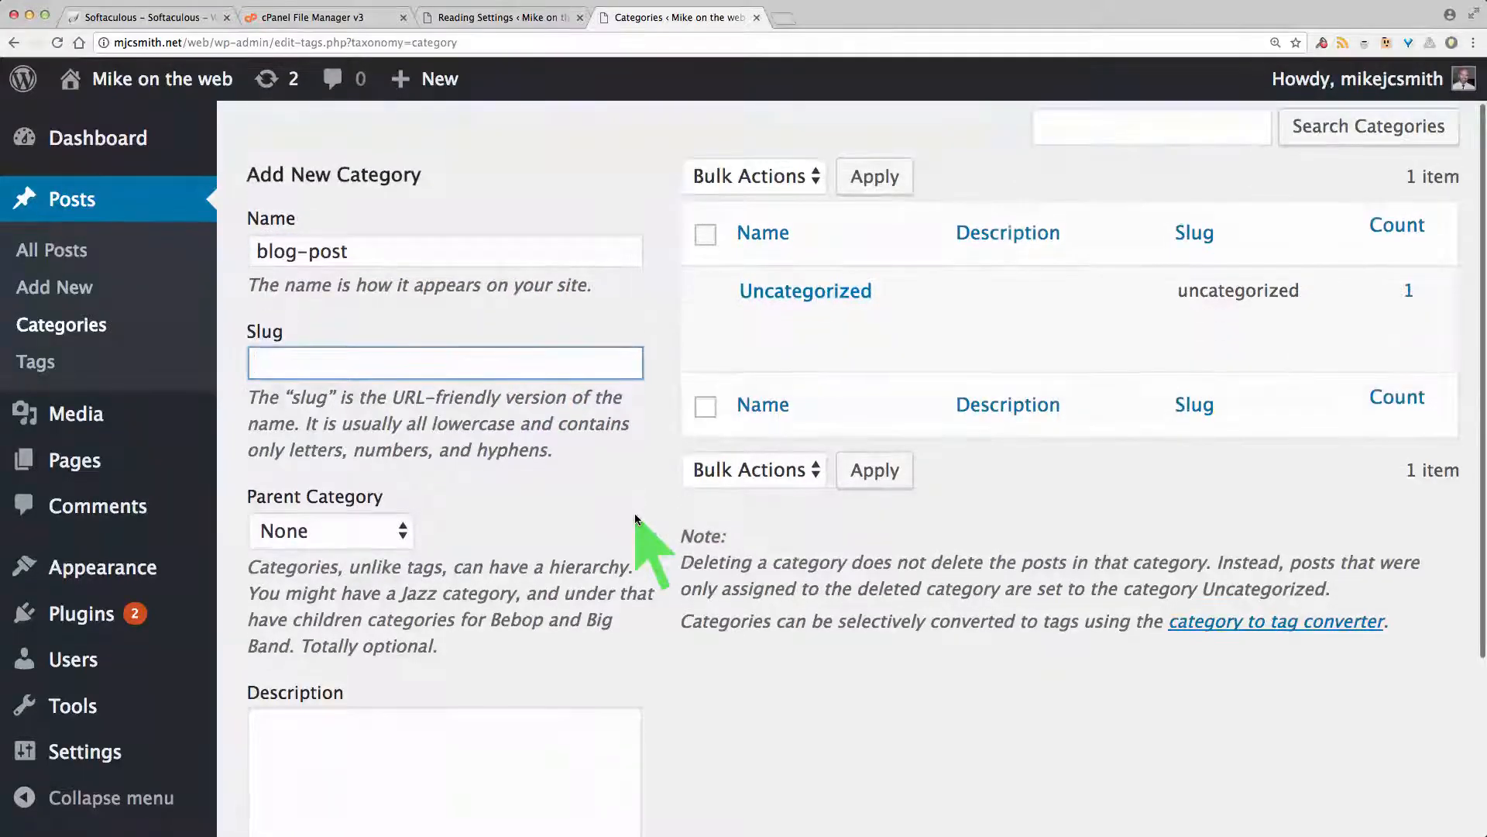
scroll(634, 512, "down", 4)
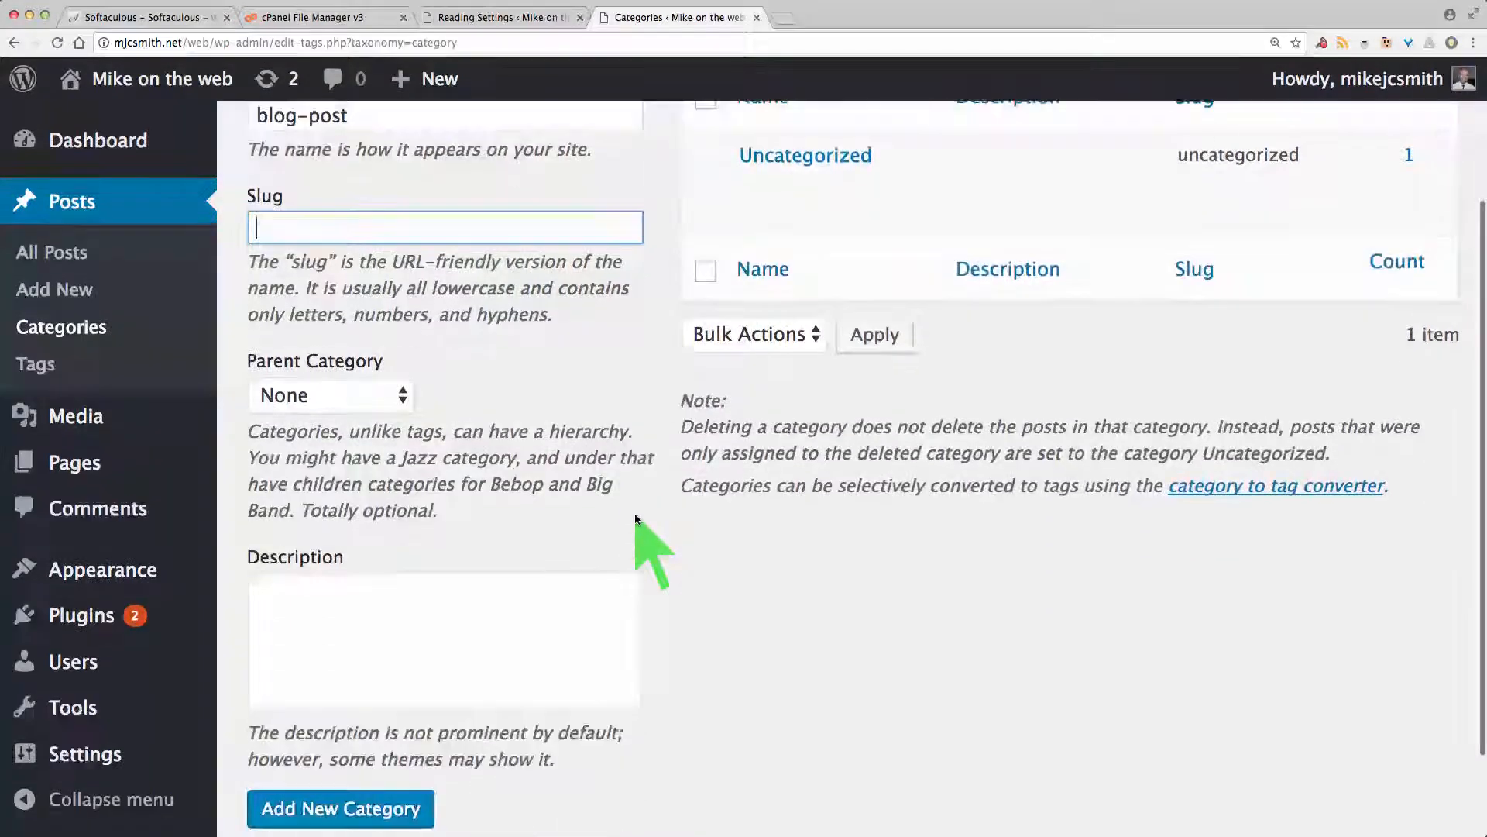
left_click(378, 826)
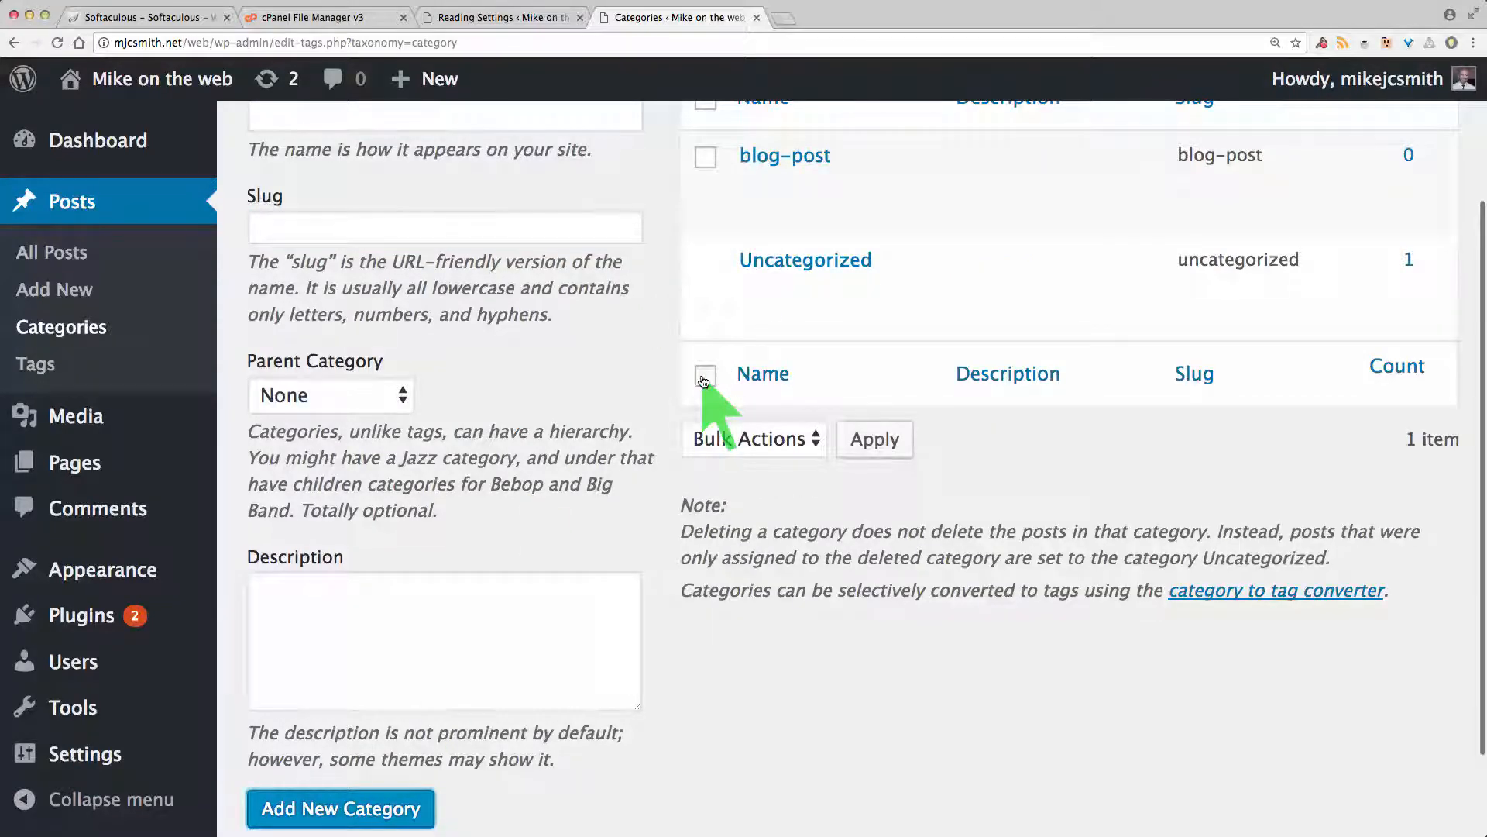
mouse_move(826, 251)
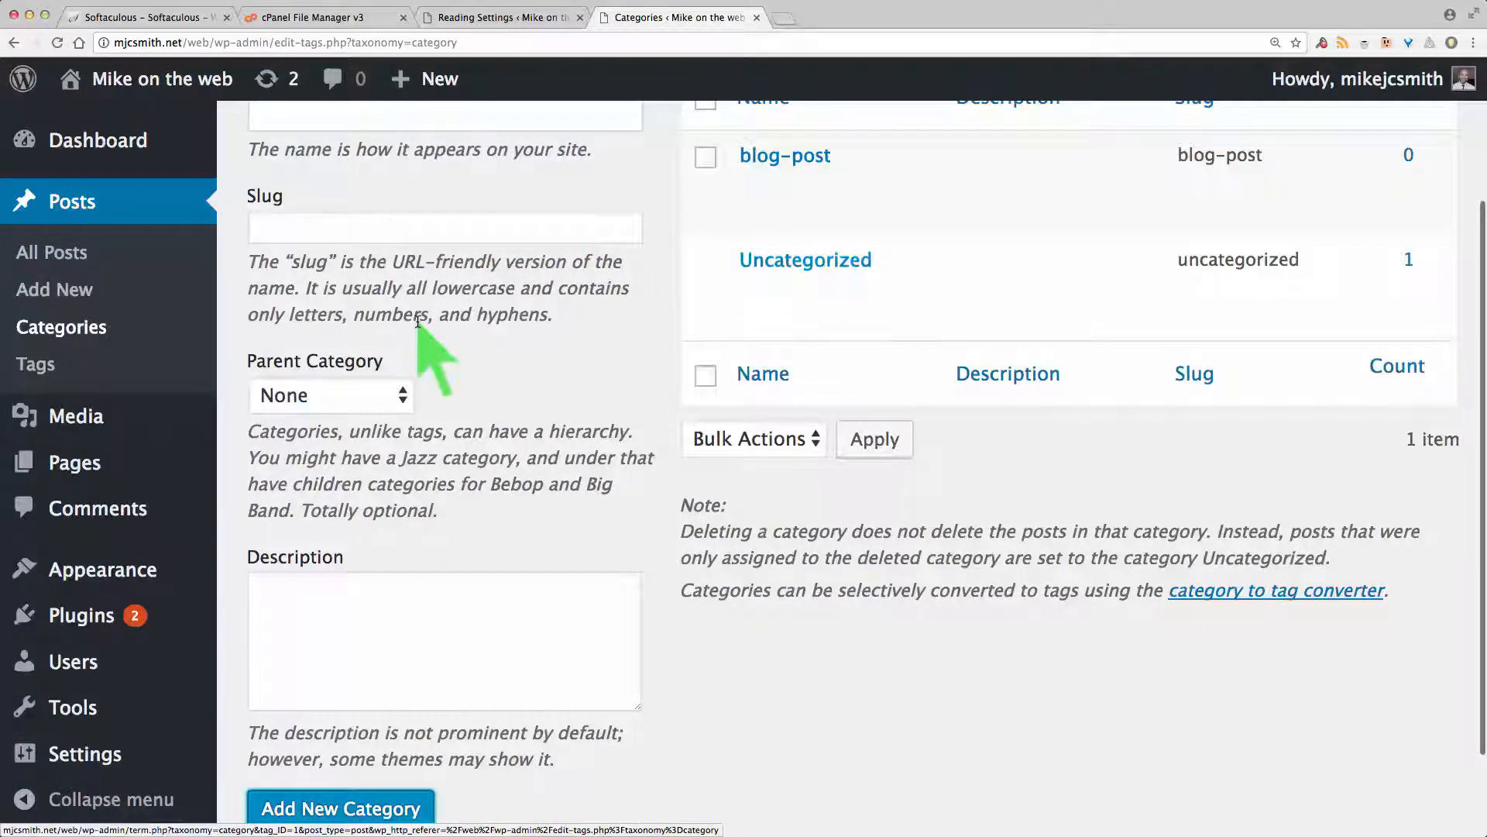
mouse_move(713, 302)
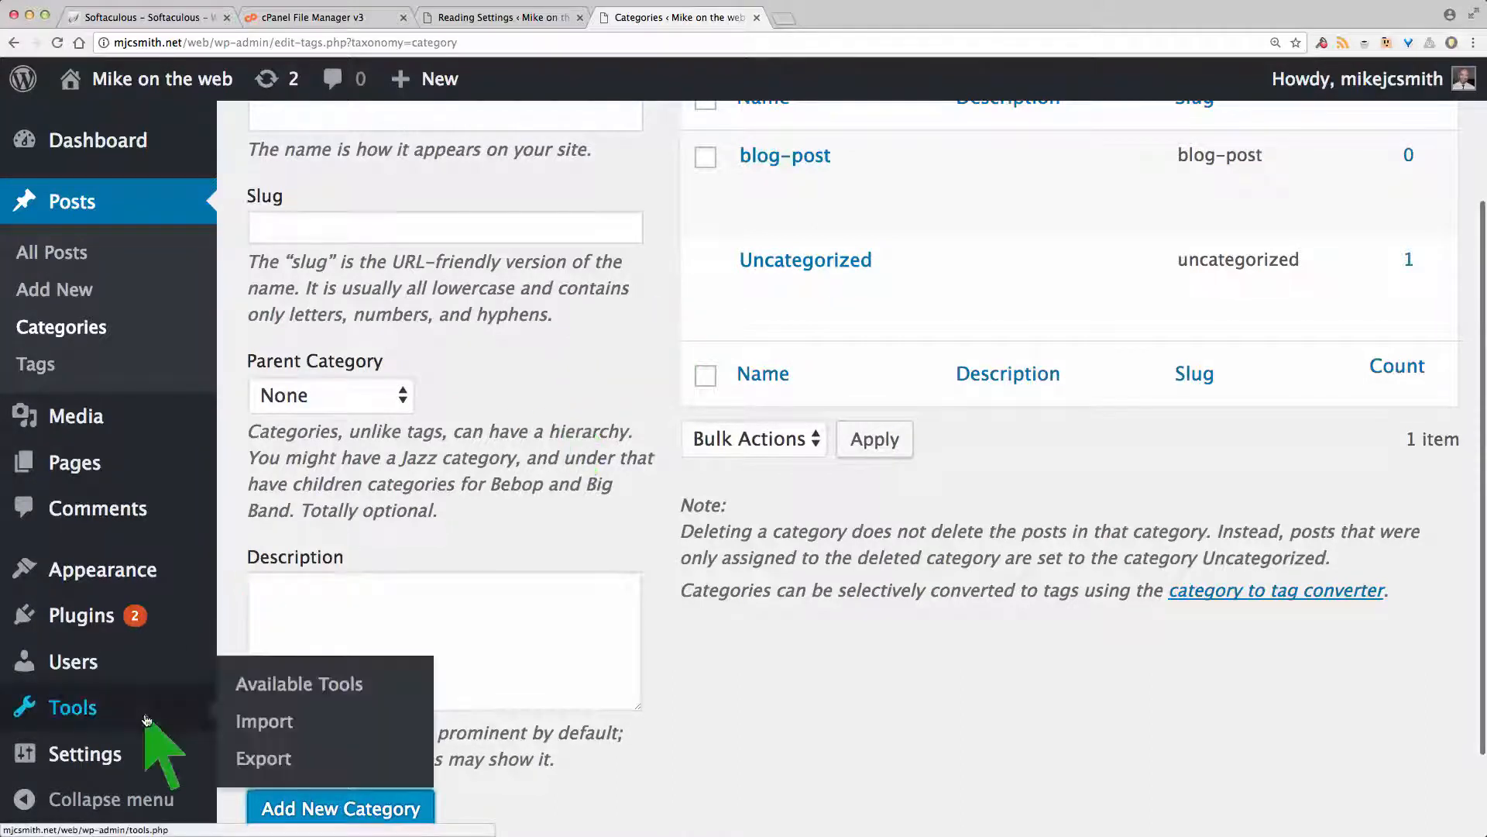
Step: Choose blog-post in the Default Post Category dropdown and save the Writing settings
mouse_move(47, 755)
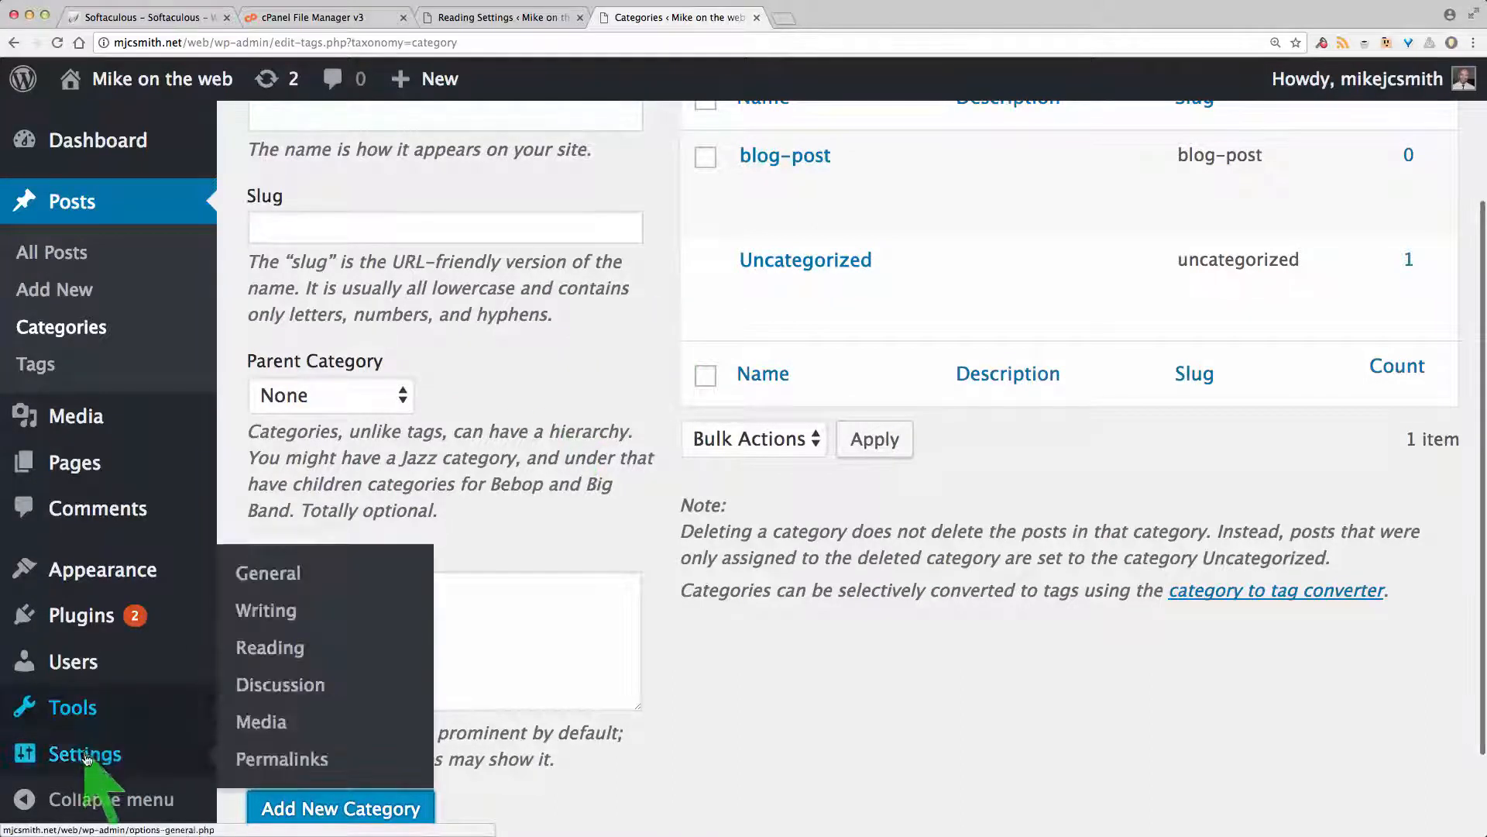
left_click(292, 610)
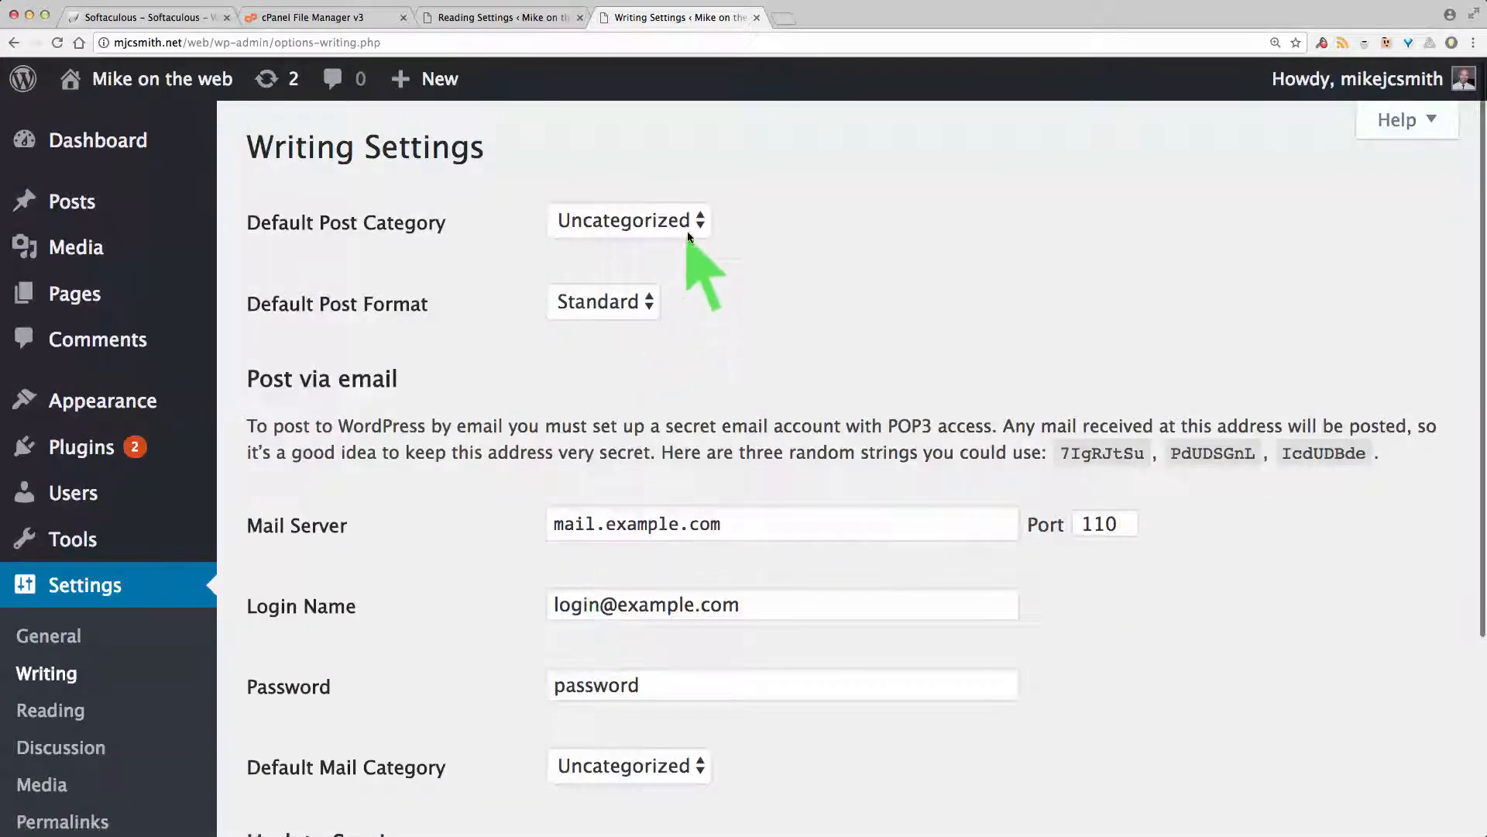
left_click(682, 230)
left_click(645, 200)
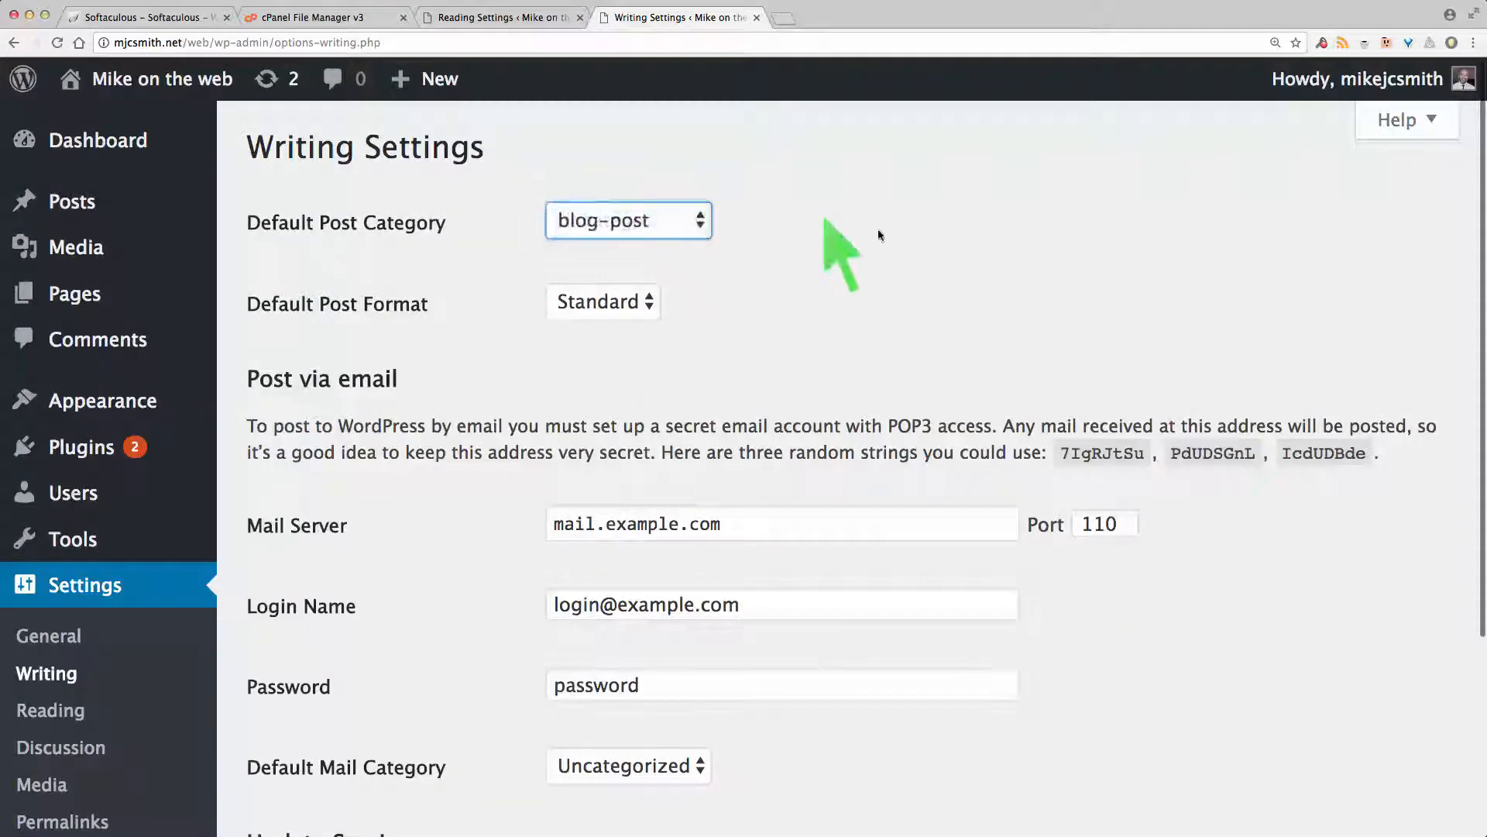
scroll(883, 231, "down", 3)
scroll(888, 232, "down", 2)
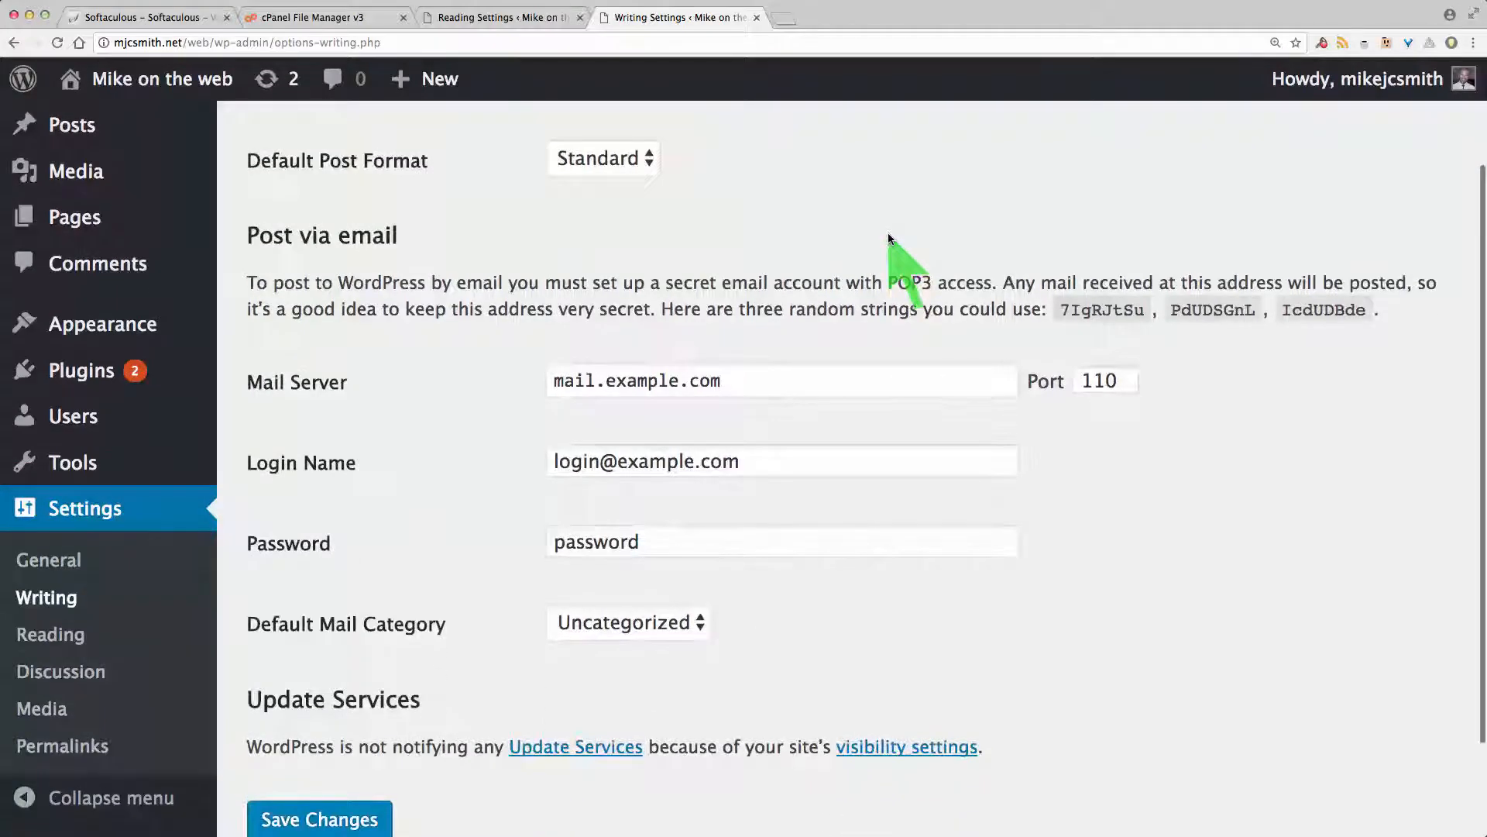
scroll(887, 232, "down", 2)
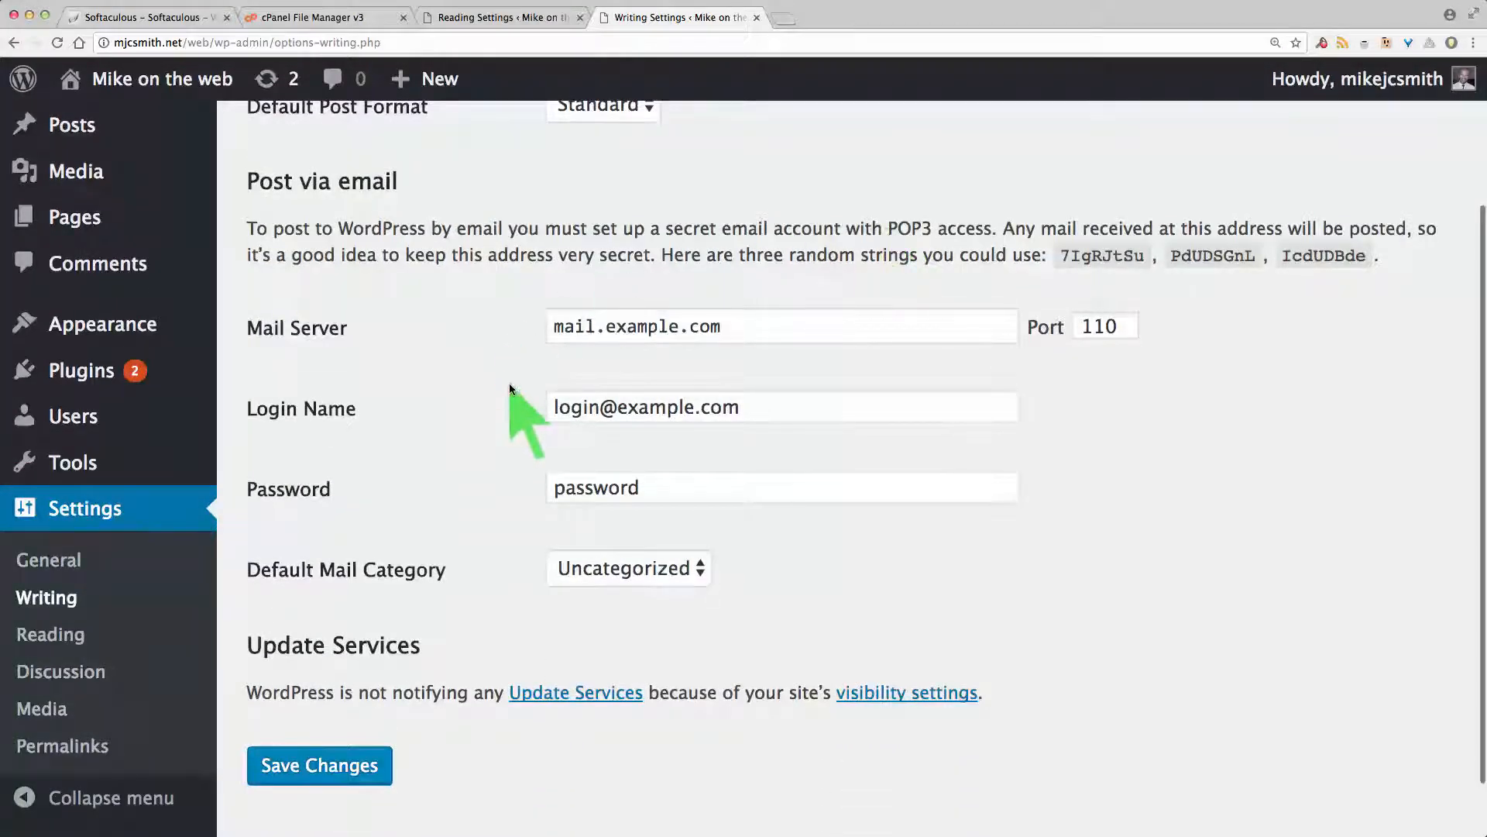
scroll(509, 387, "down", 3)
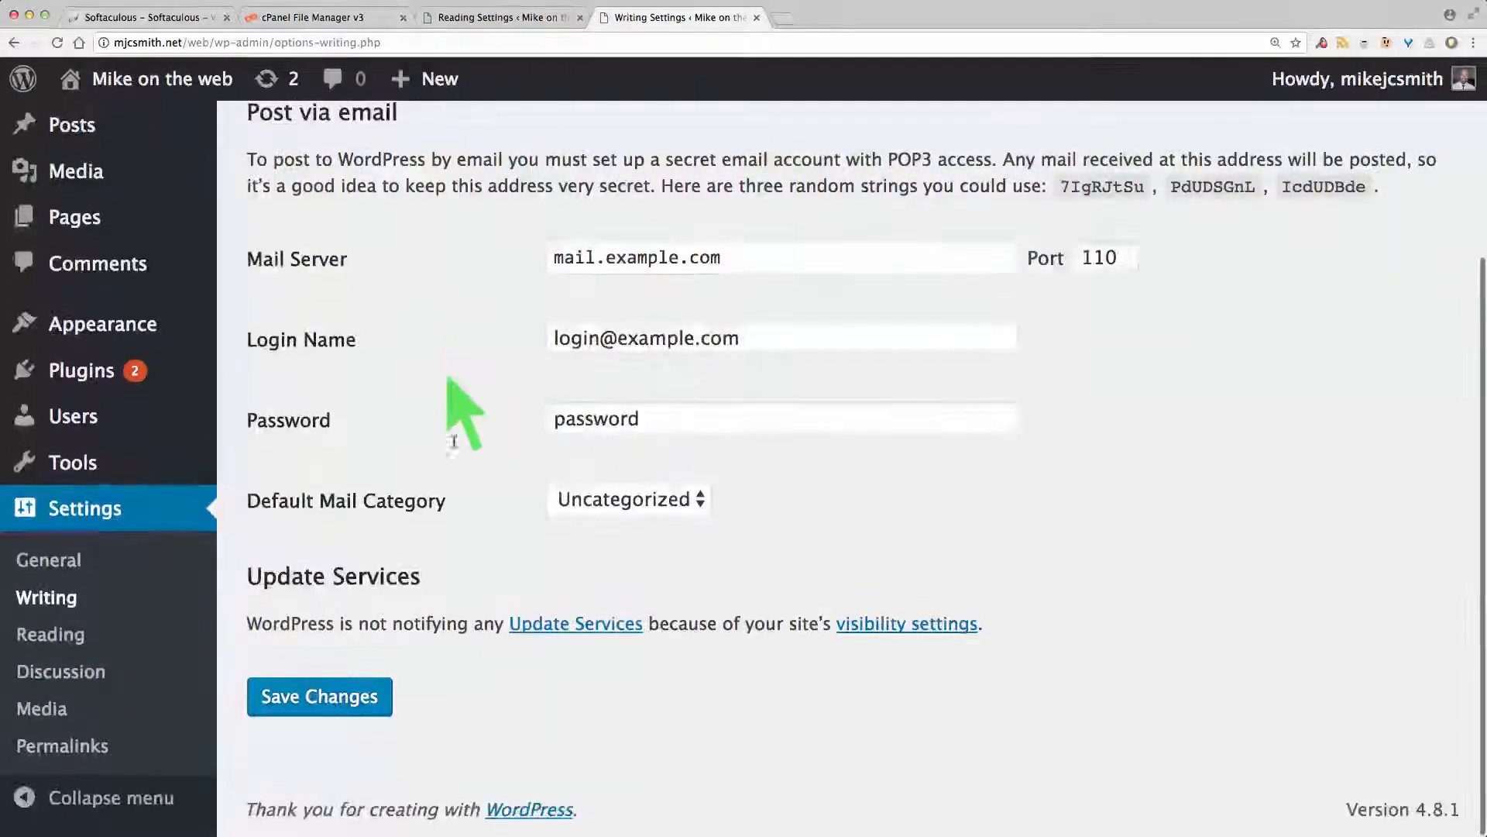
left_click(347, 695)
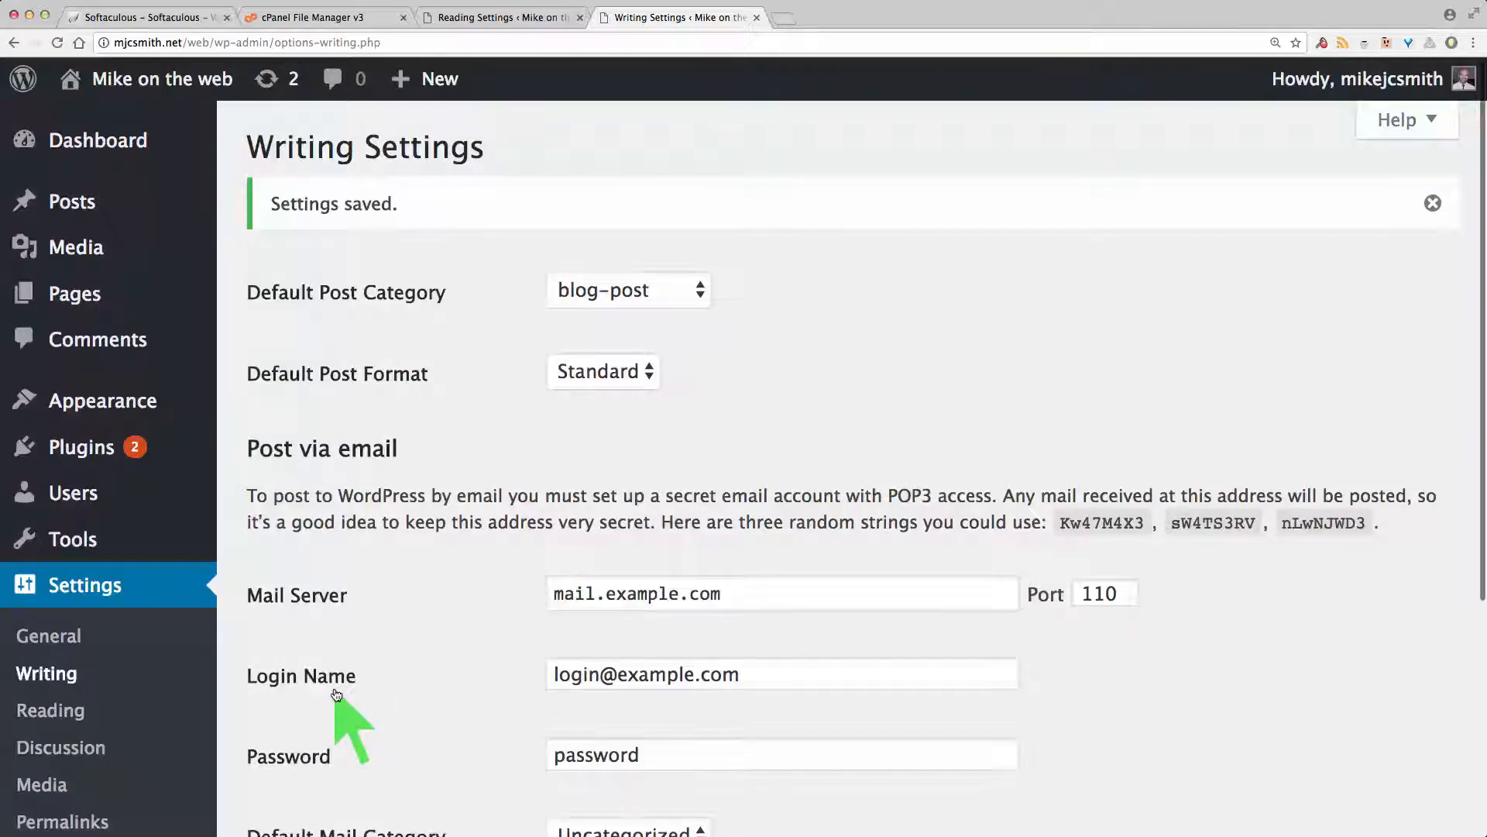
scroll(345, 701, "down", 4)
Step: Review Reading settings showing Welcome as front page and Blog as posts page
left_click(65, 642)
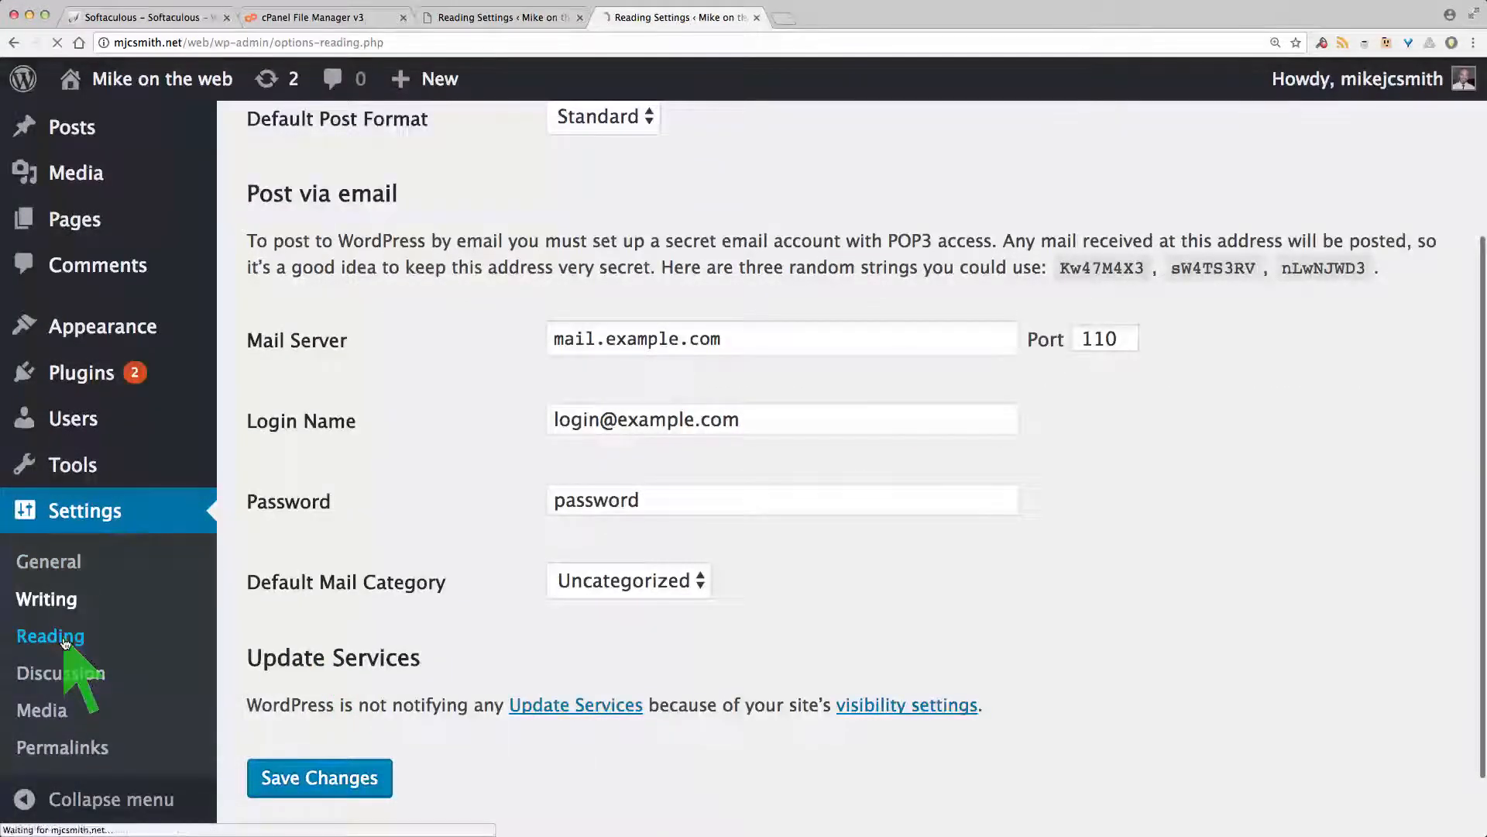
scroll(375, 313, "down", 1)
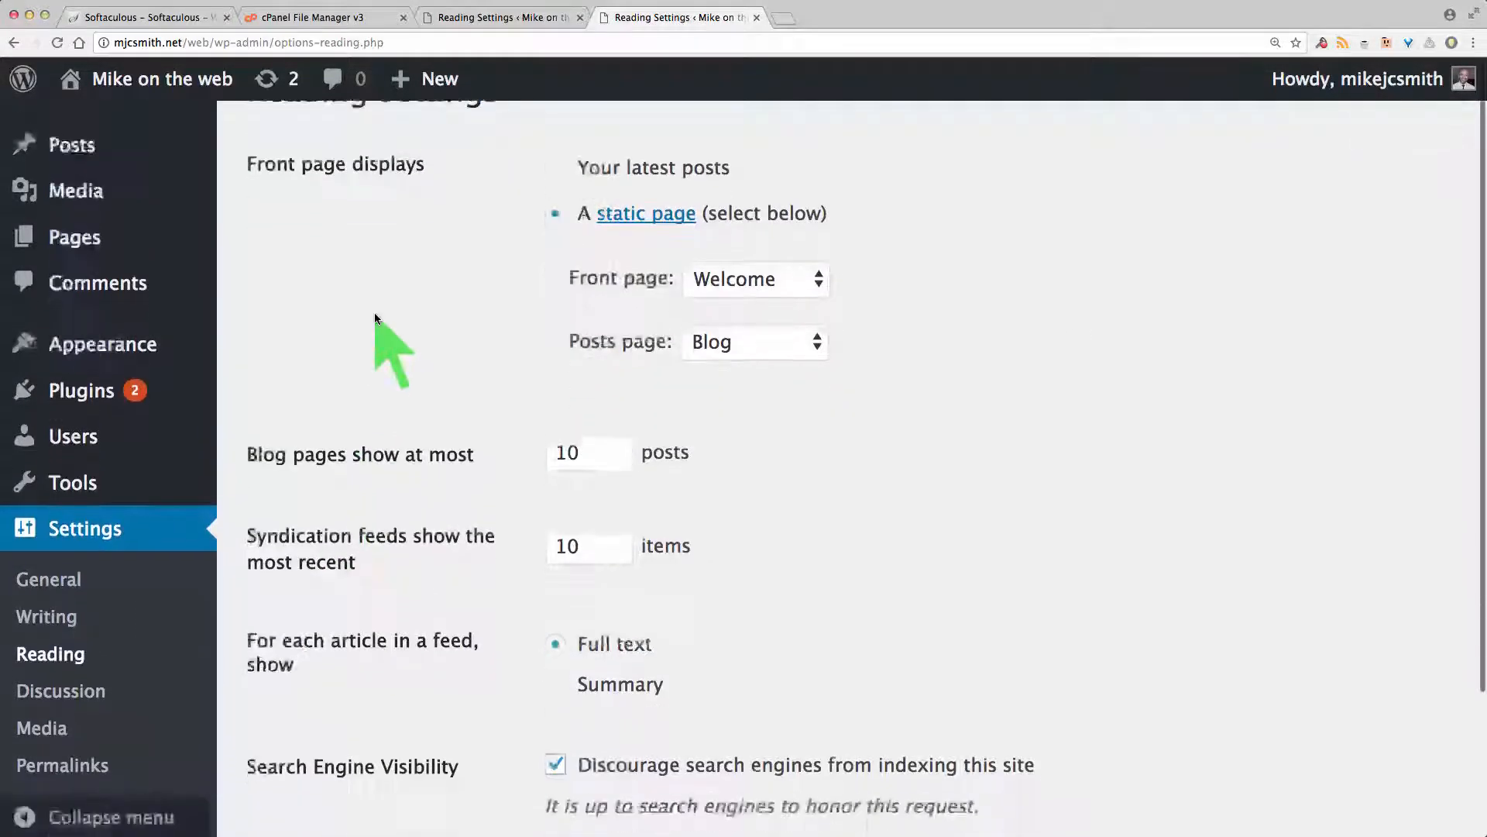
scroll(488, 418, "down", 3)
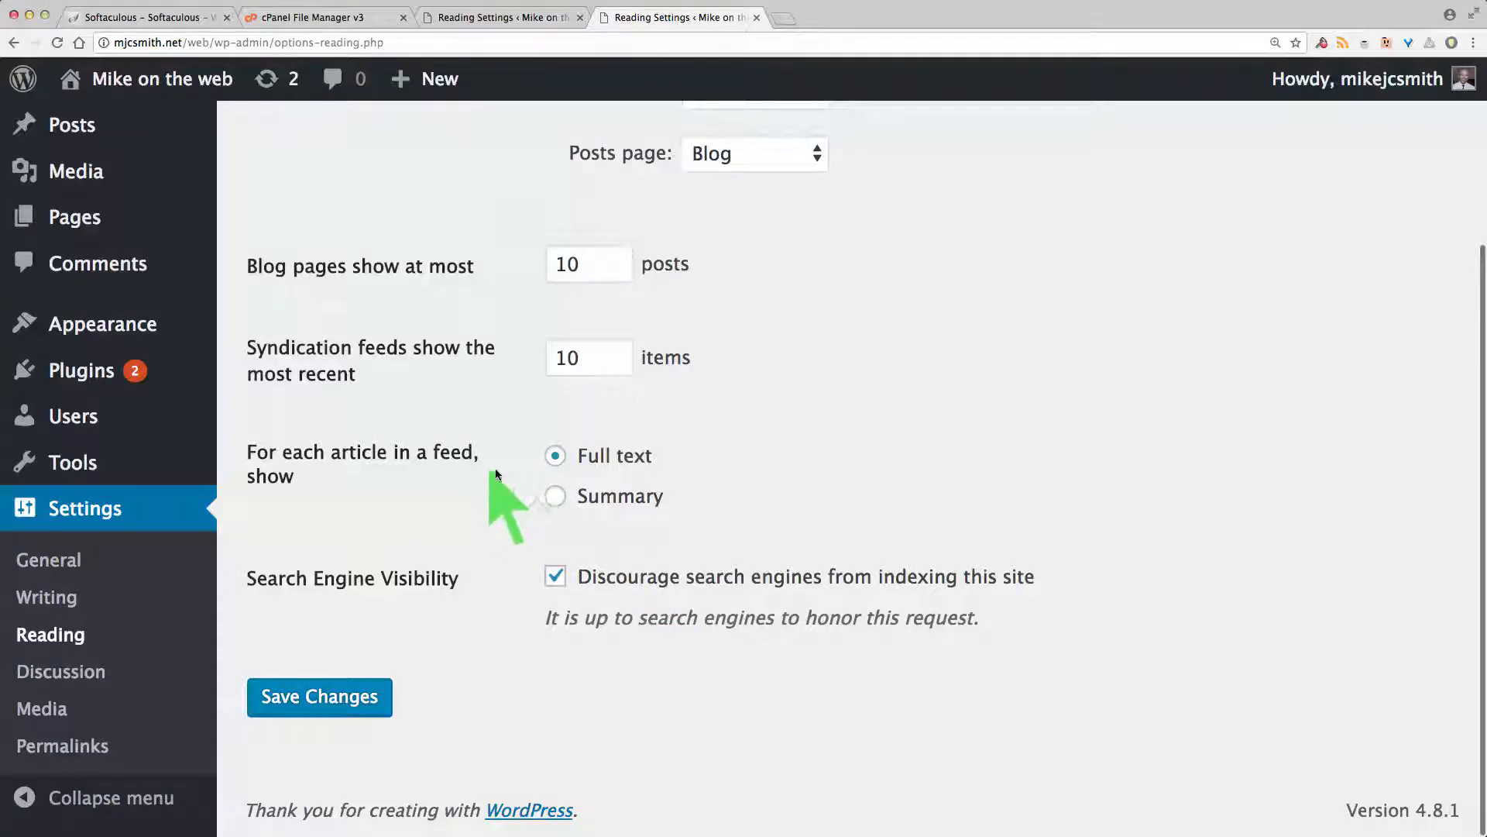
Step: In Discussion settings, require registered, logged-in commenters and manual comment approval
left_click(70, 672)
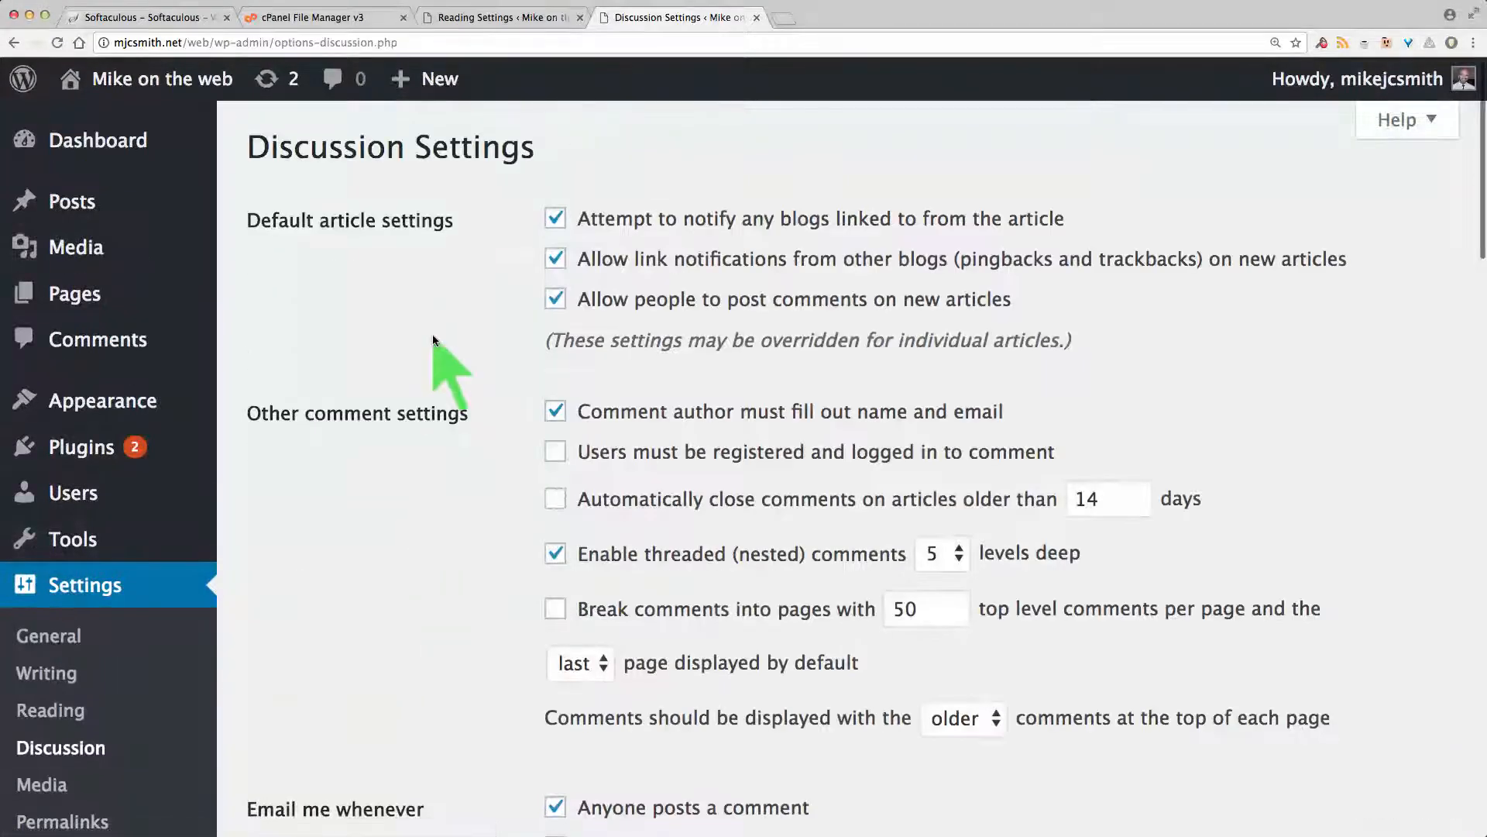
scroll(433, 340, "down", 2)
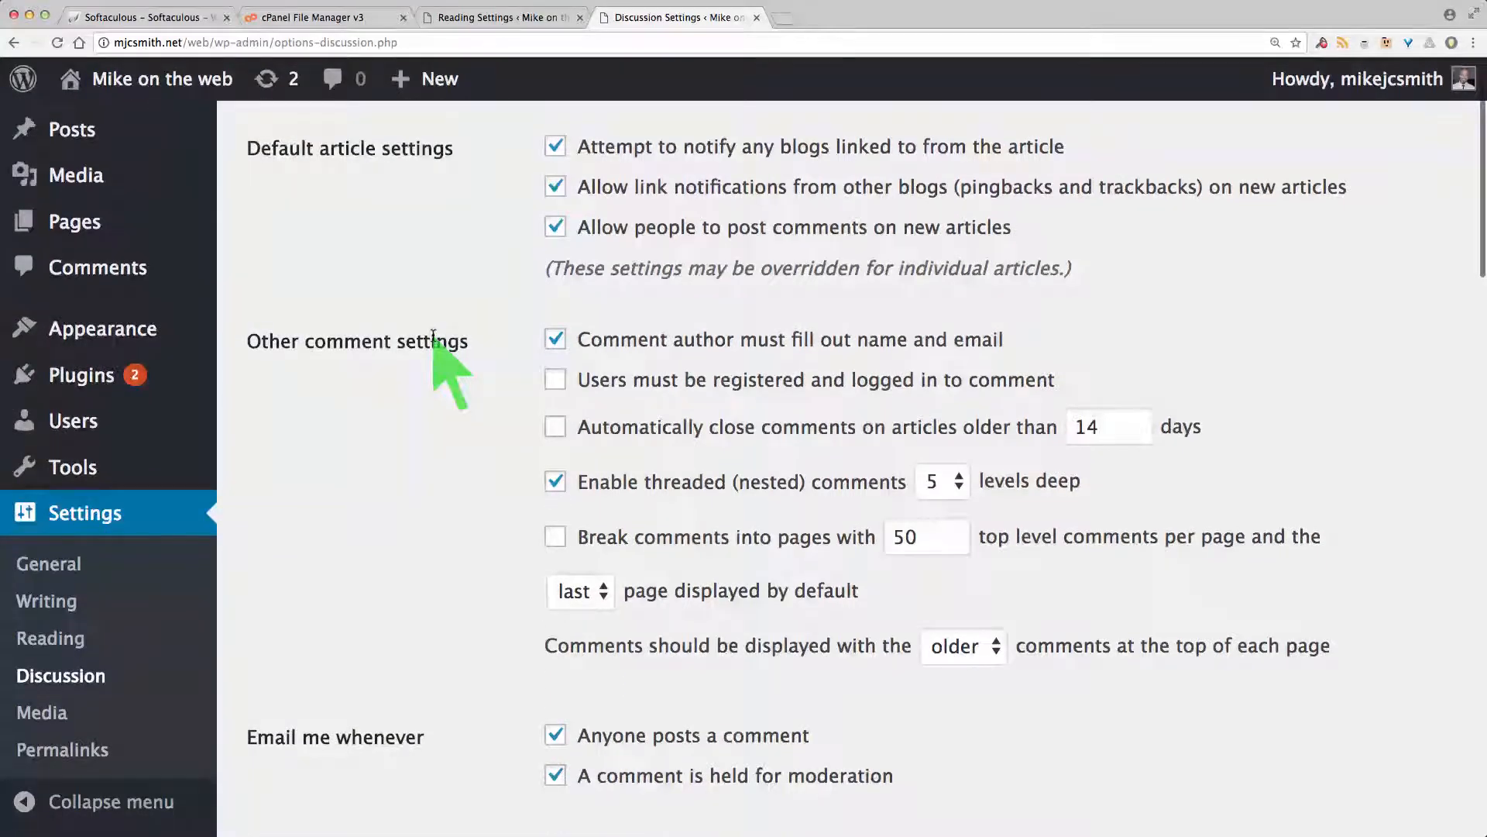
scroll(433, 339, "down", 1)
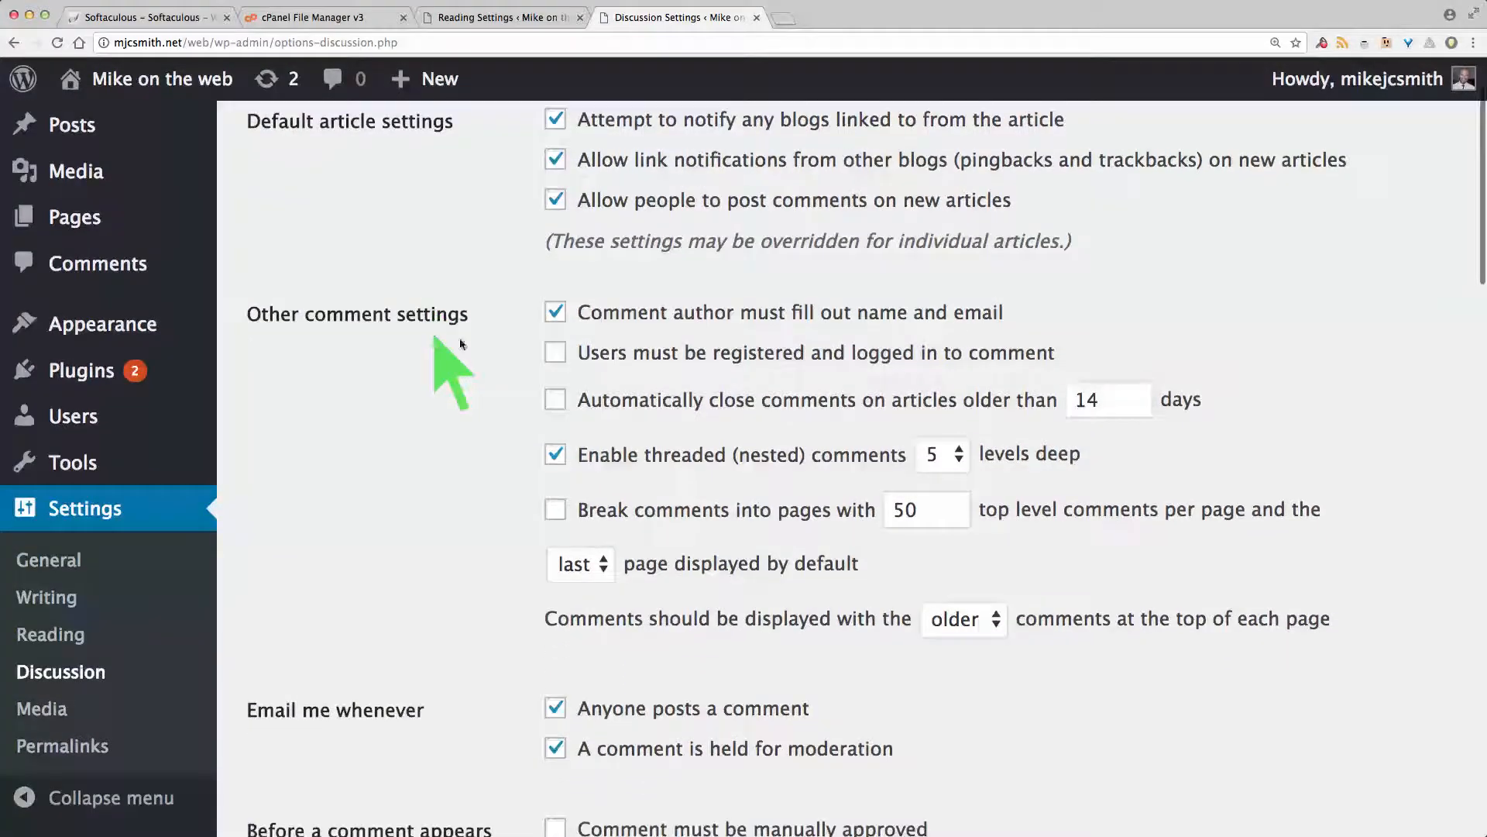
left_click(556, 354)
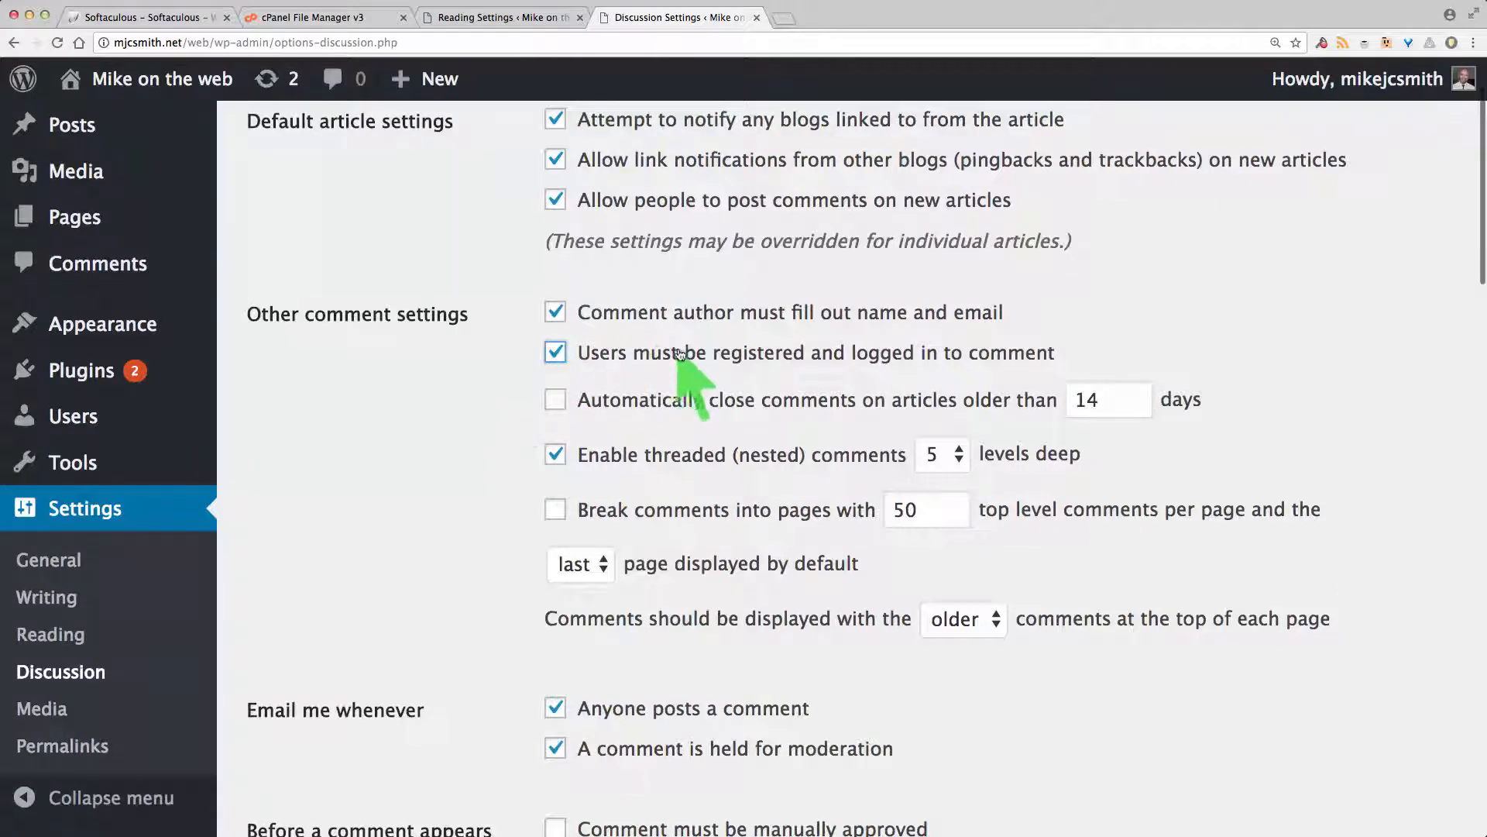
scroll(476, 408, "down", 1)
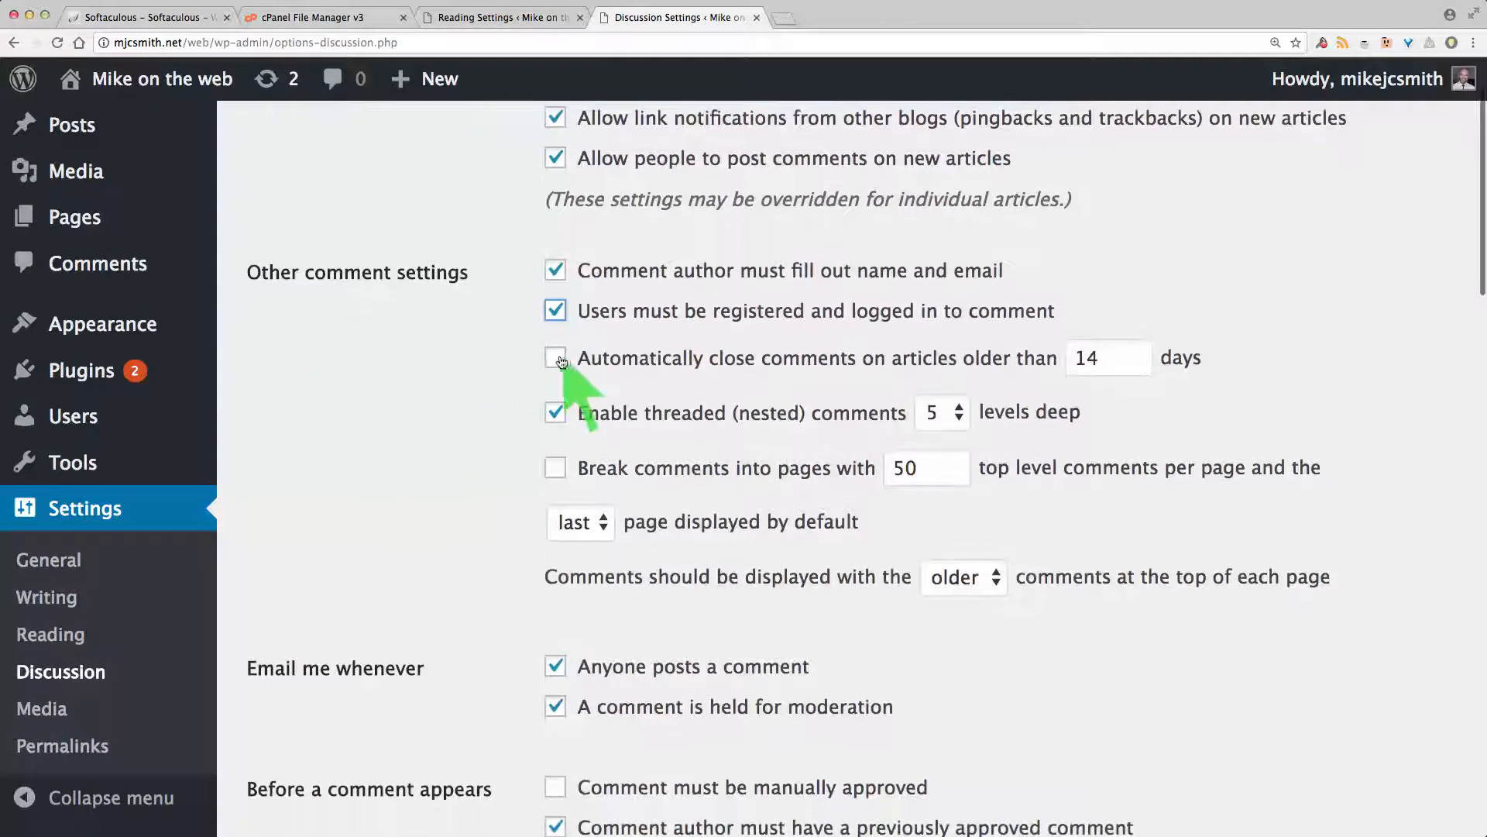
scroll(478, 448, "down", 1)
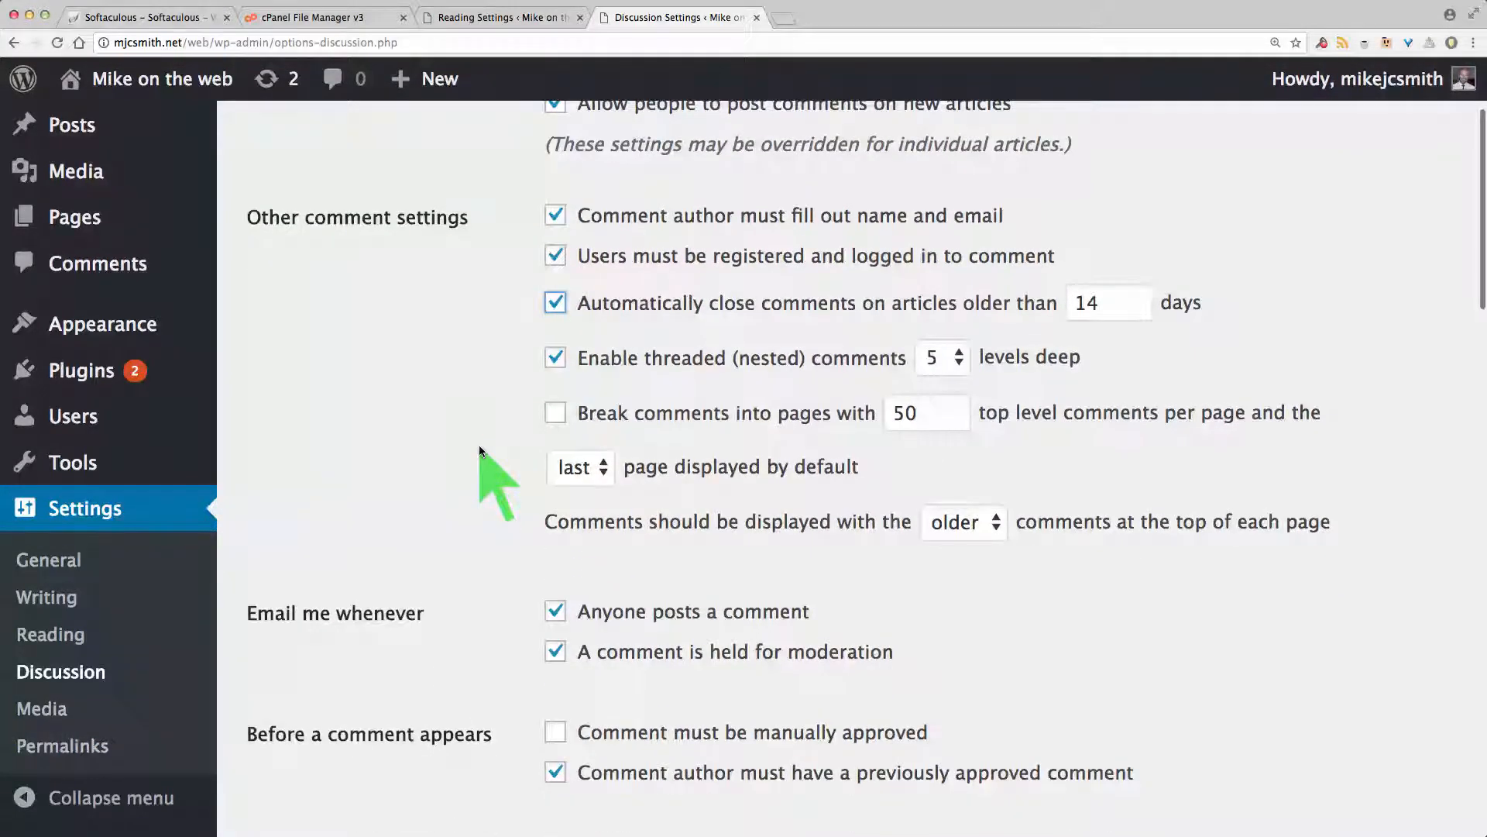
scroll(479, 450, "down", 2)
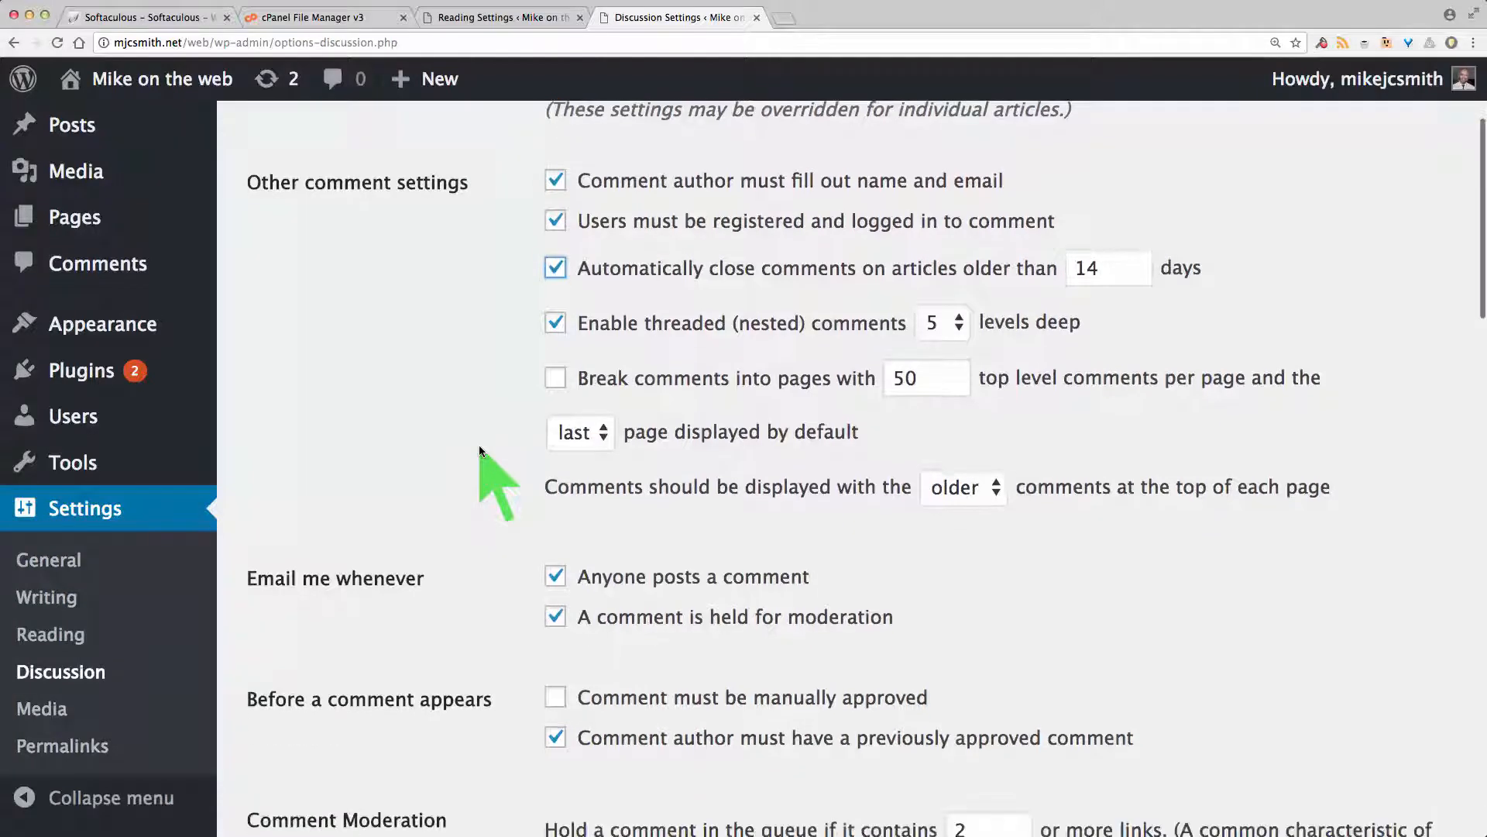
scroll(478, 451, "down", 3)
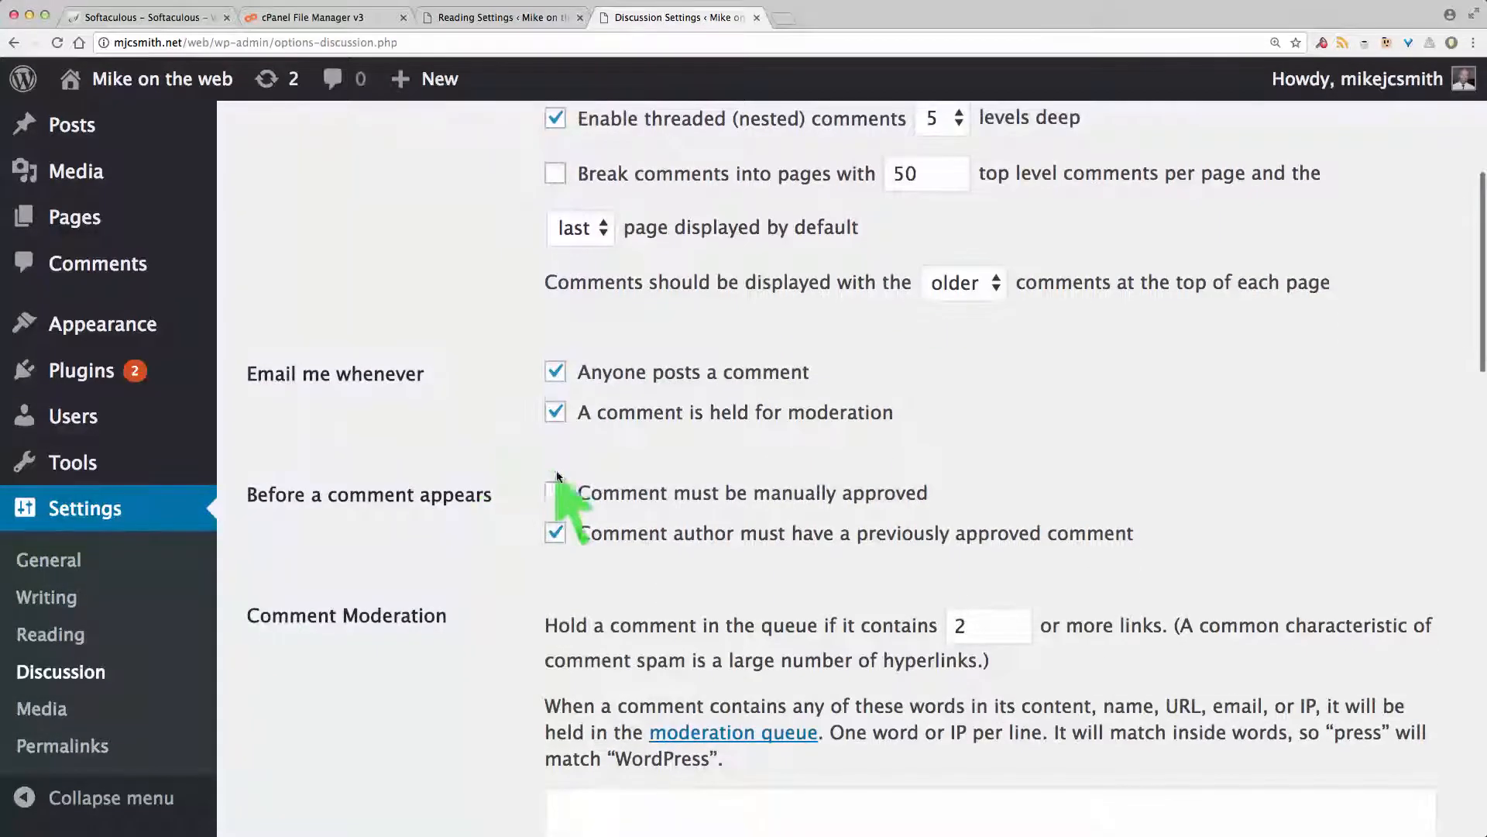
left_click(555, 493)
Step: Select Gravatar Logo as the default avatar and save the discussion settings
scroll(485, 508, "down", 3)
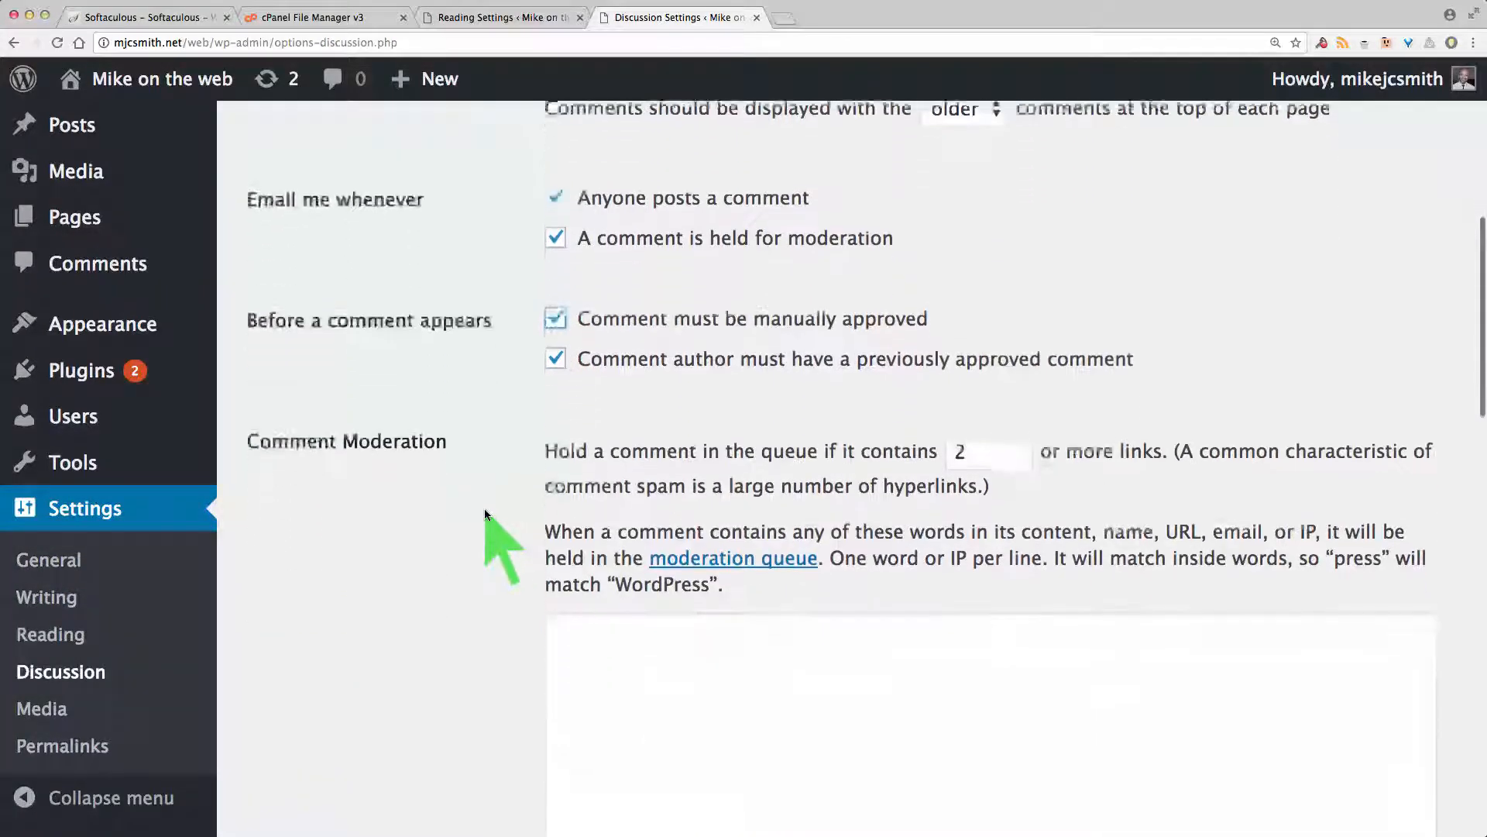
scroll(453, 457, "down", 6)
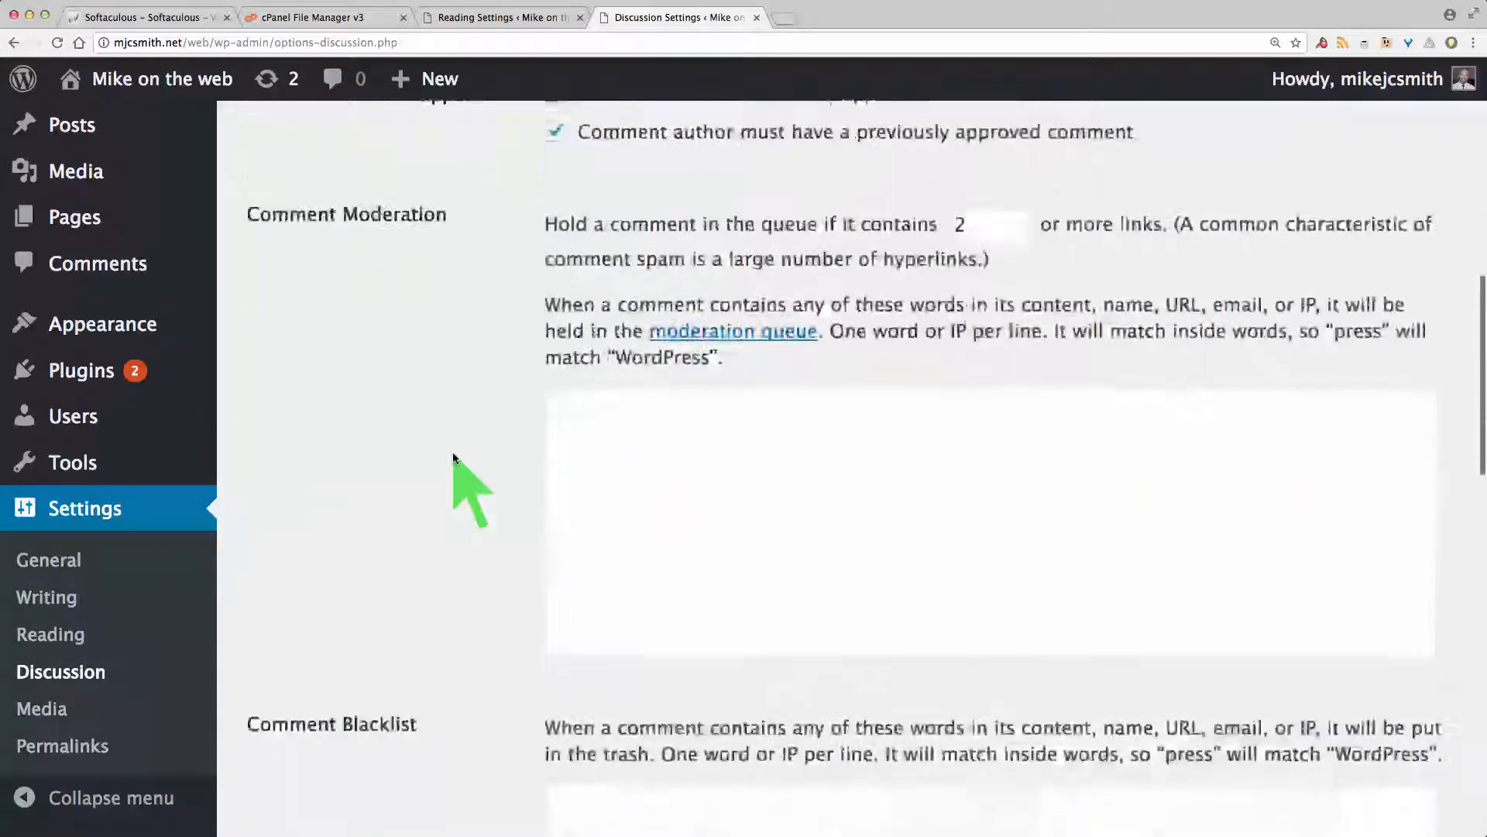
scroll(453, 457, "down", 8)
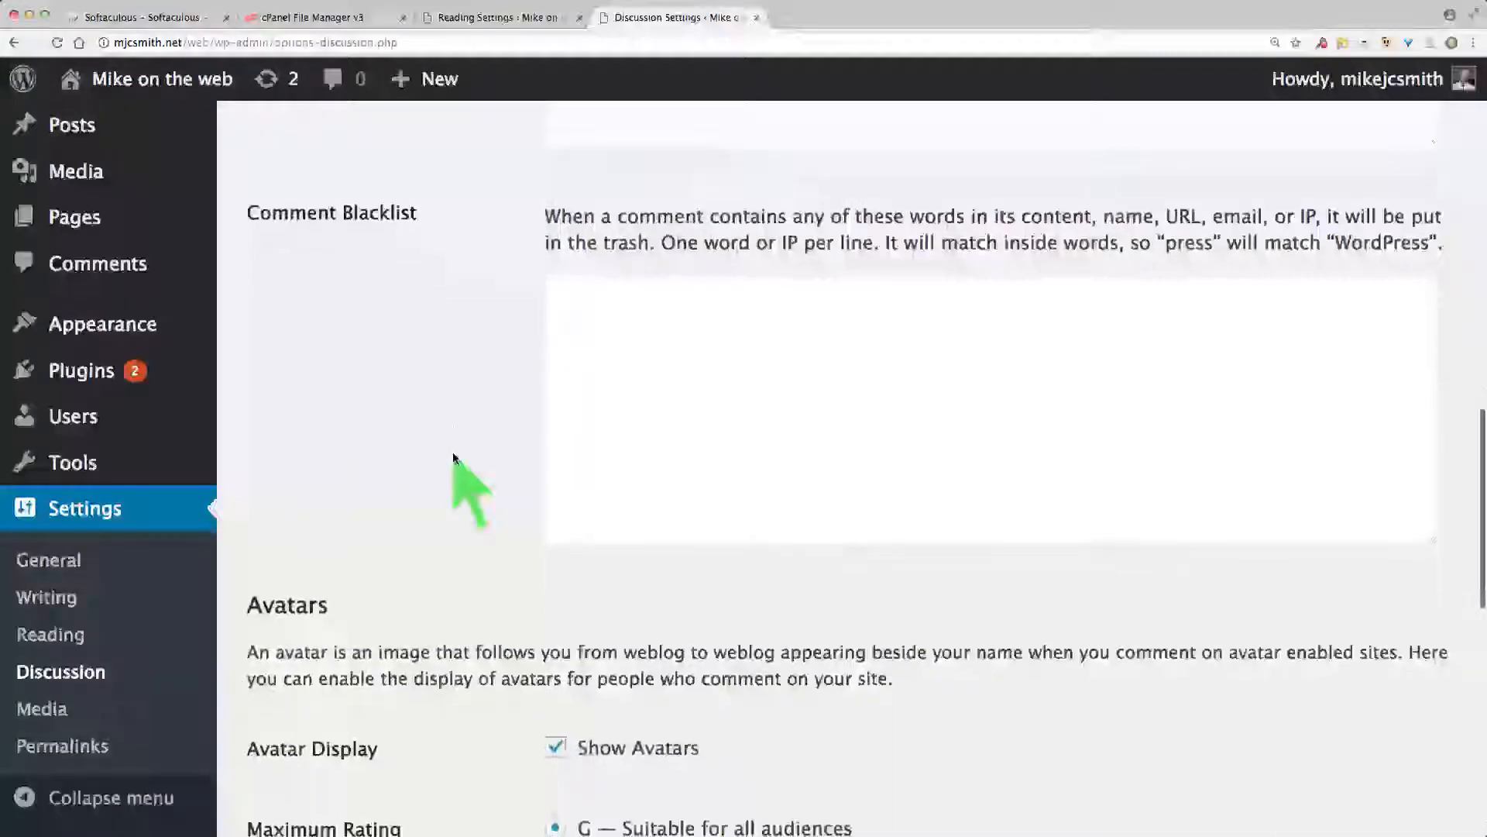
scroll(453, 457, "up", 10)
scroll(453, 457, "down", 10)
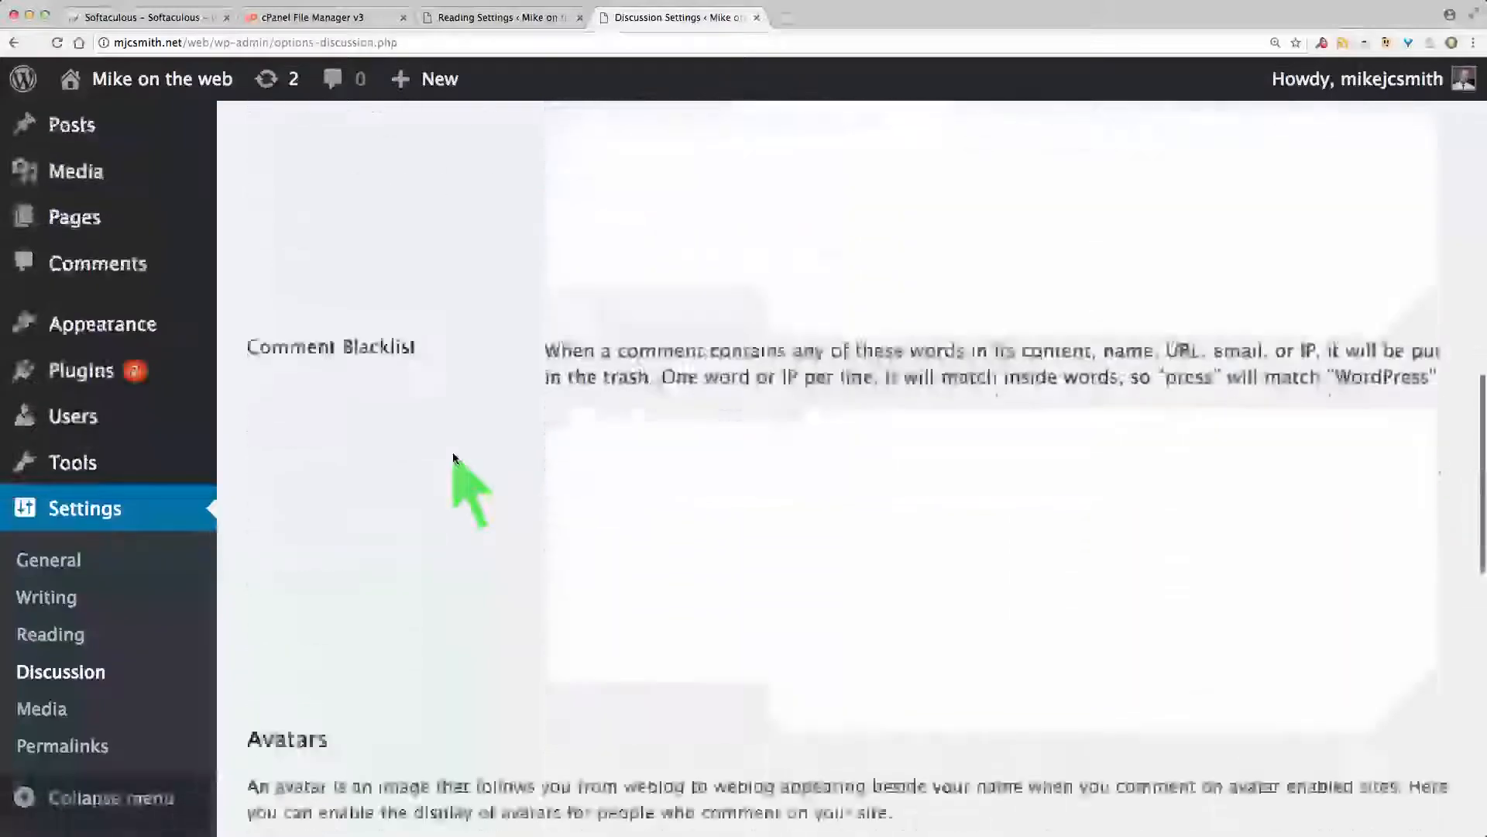
scroll(453, 464, "down", 5)
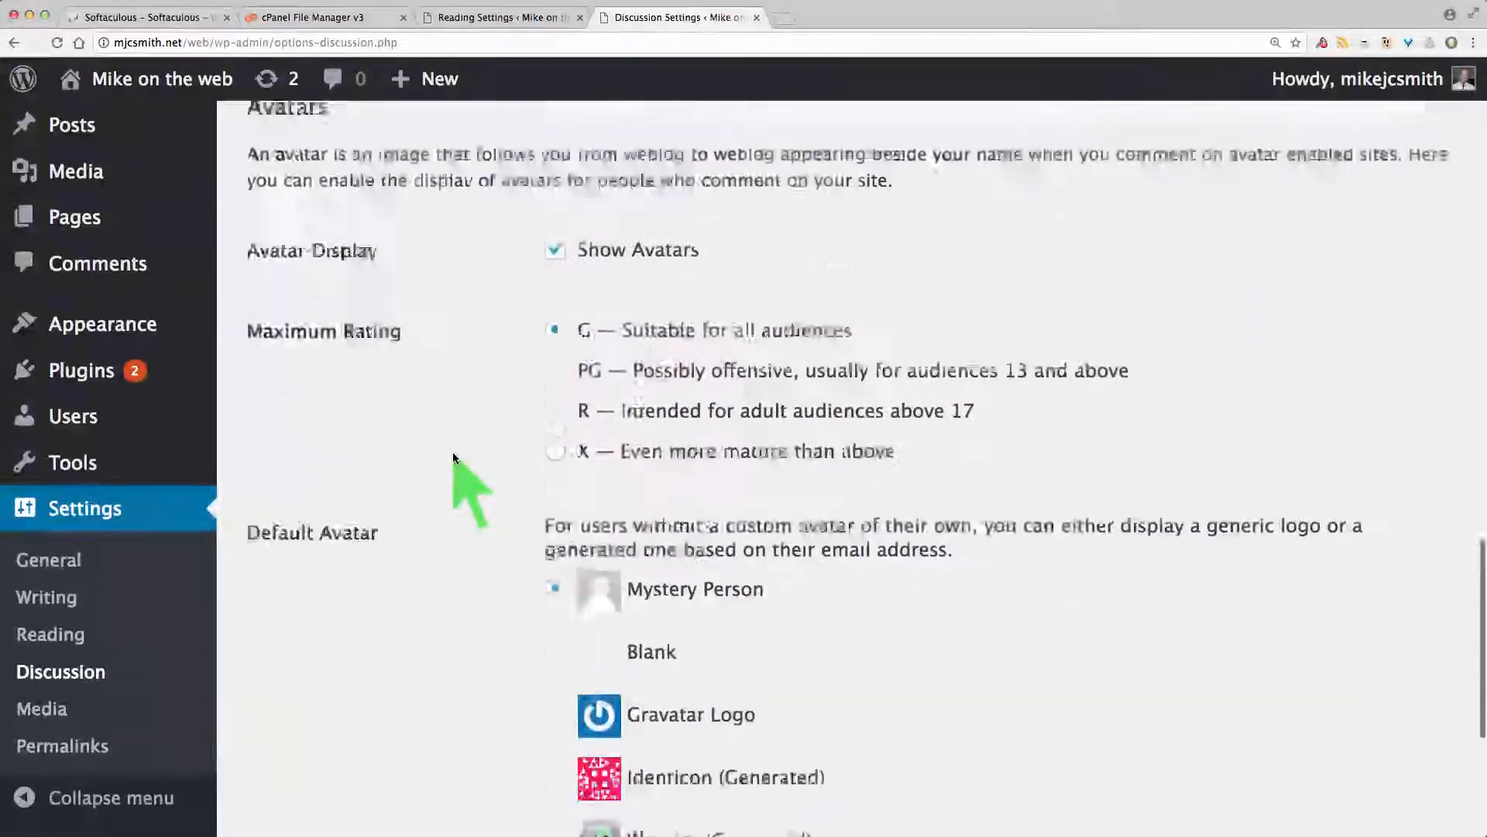
scroll(455, 511, "up", 1)
scroll(490, 643, "down", 1)
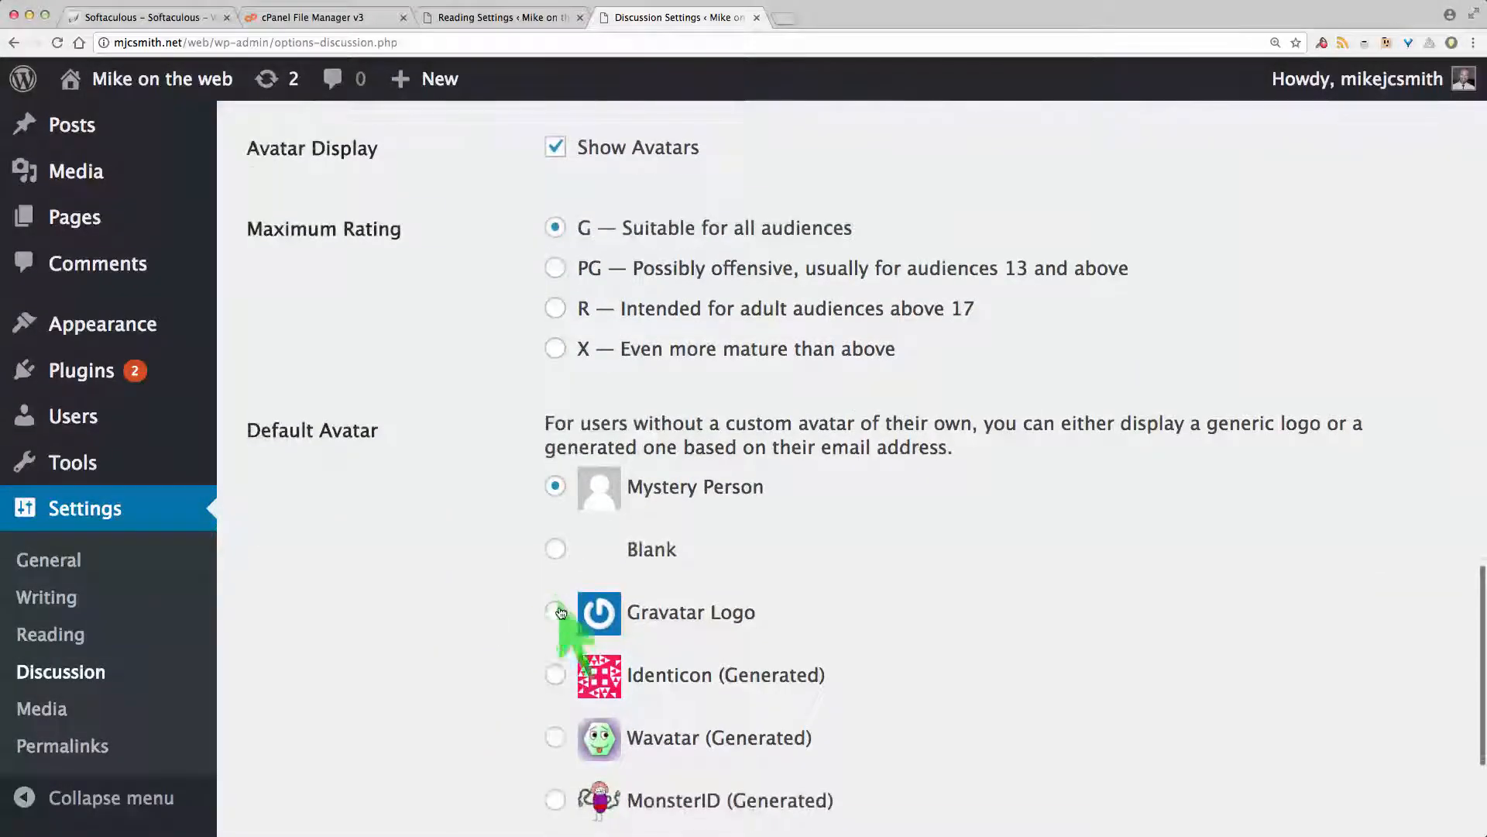
left_click(555, 608)
scroll(495, 667, "down", 1)
scroll(495, 666, "down", 3)
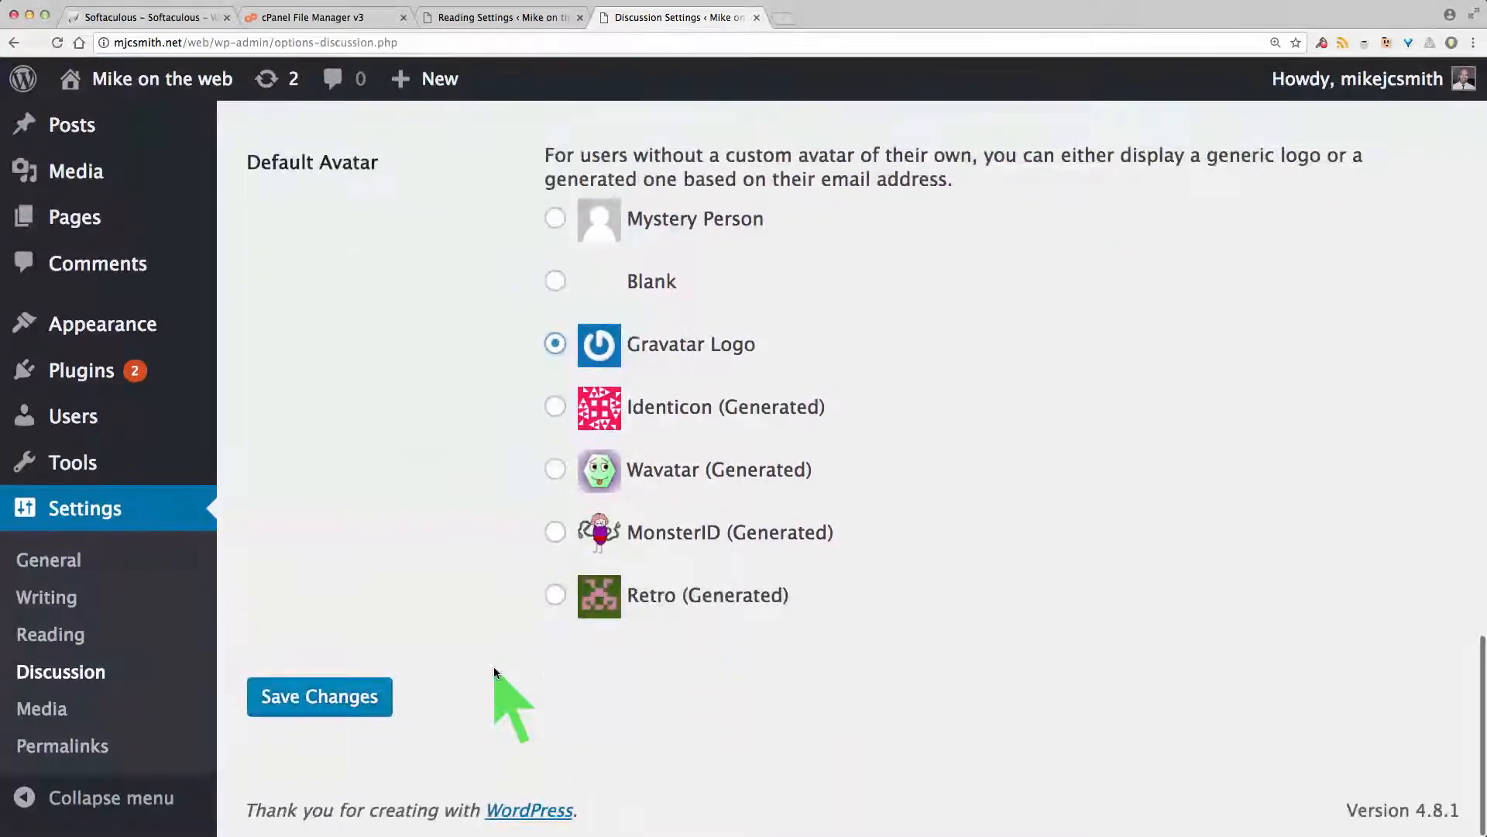
scroll(454, 613, "up", 10)
scroll(454, 614, "up", 5)
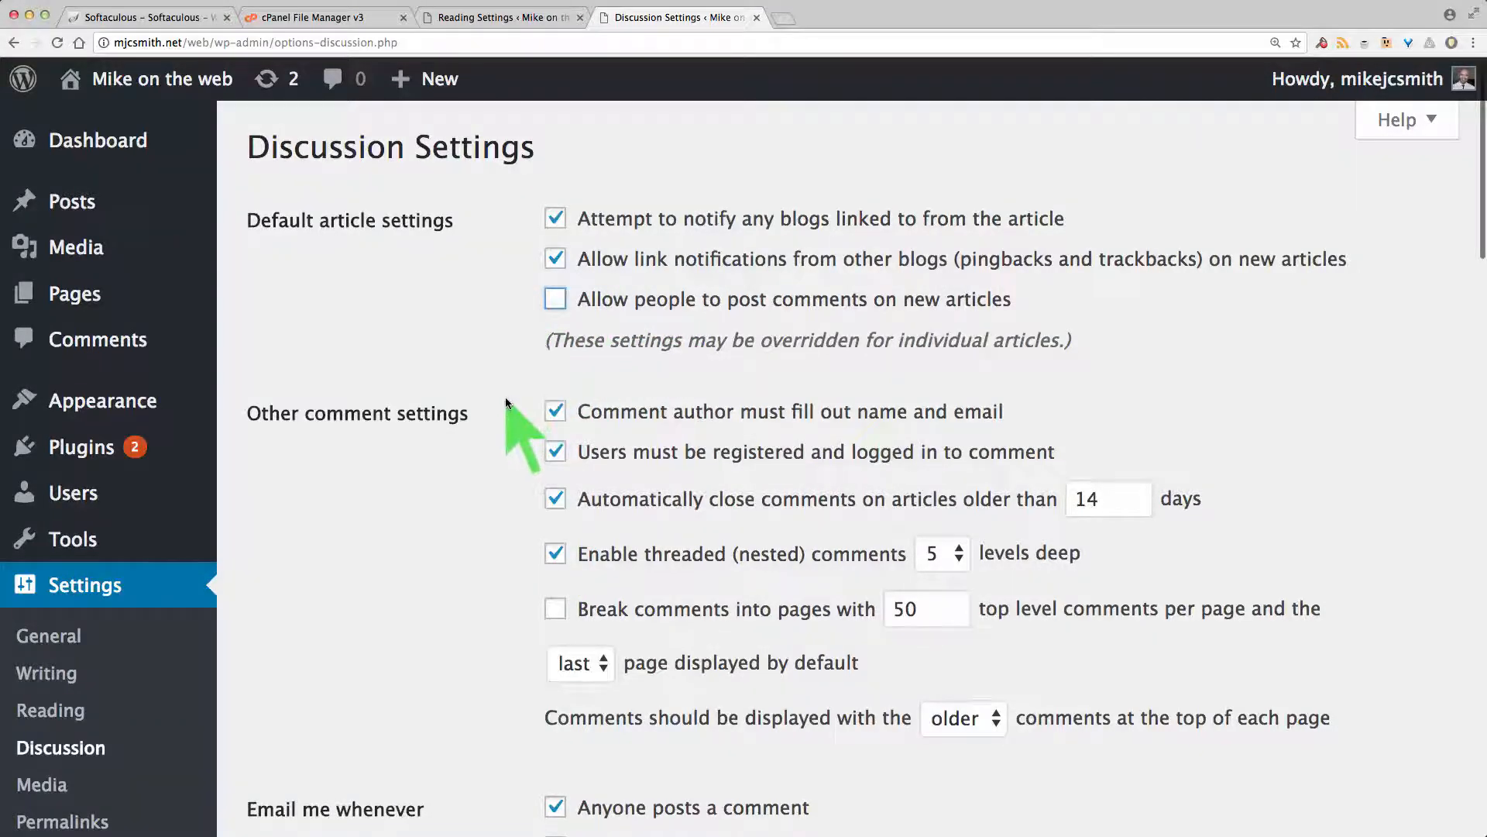
scroll(505, 399, "down", 15)
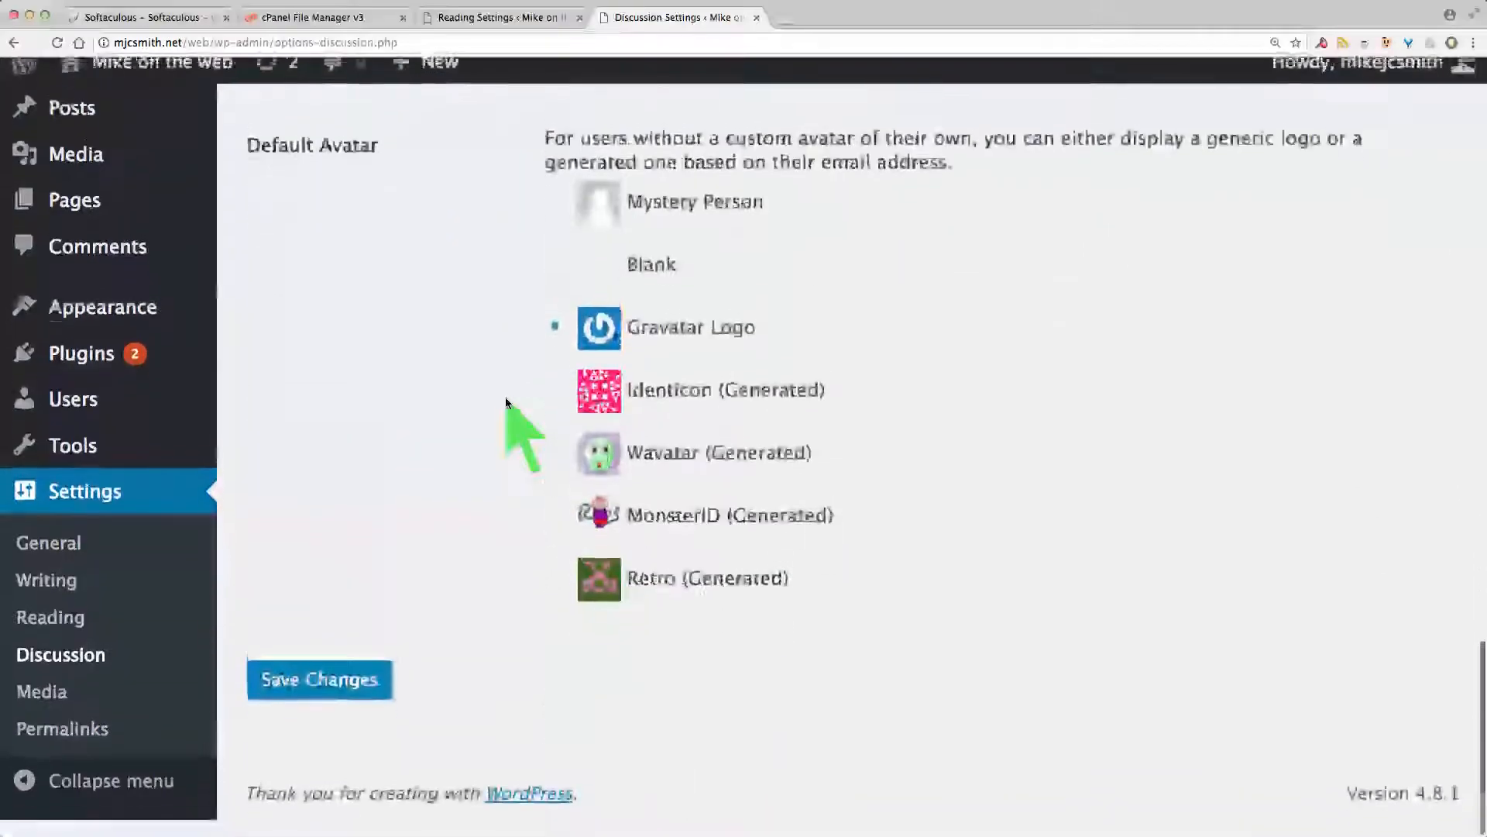
left_click(301, 700)
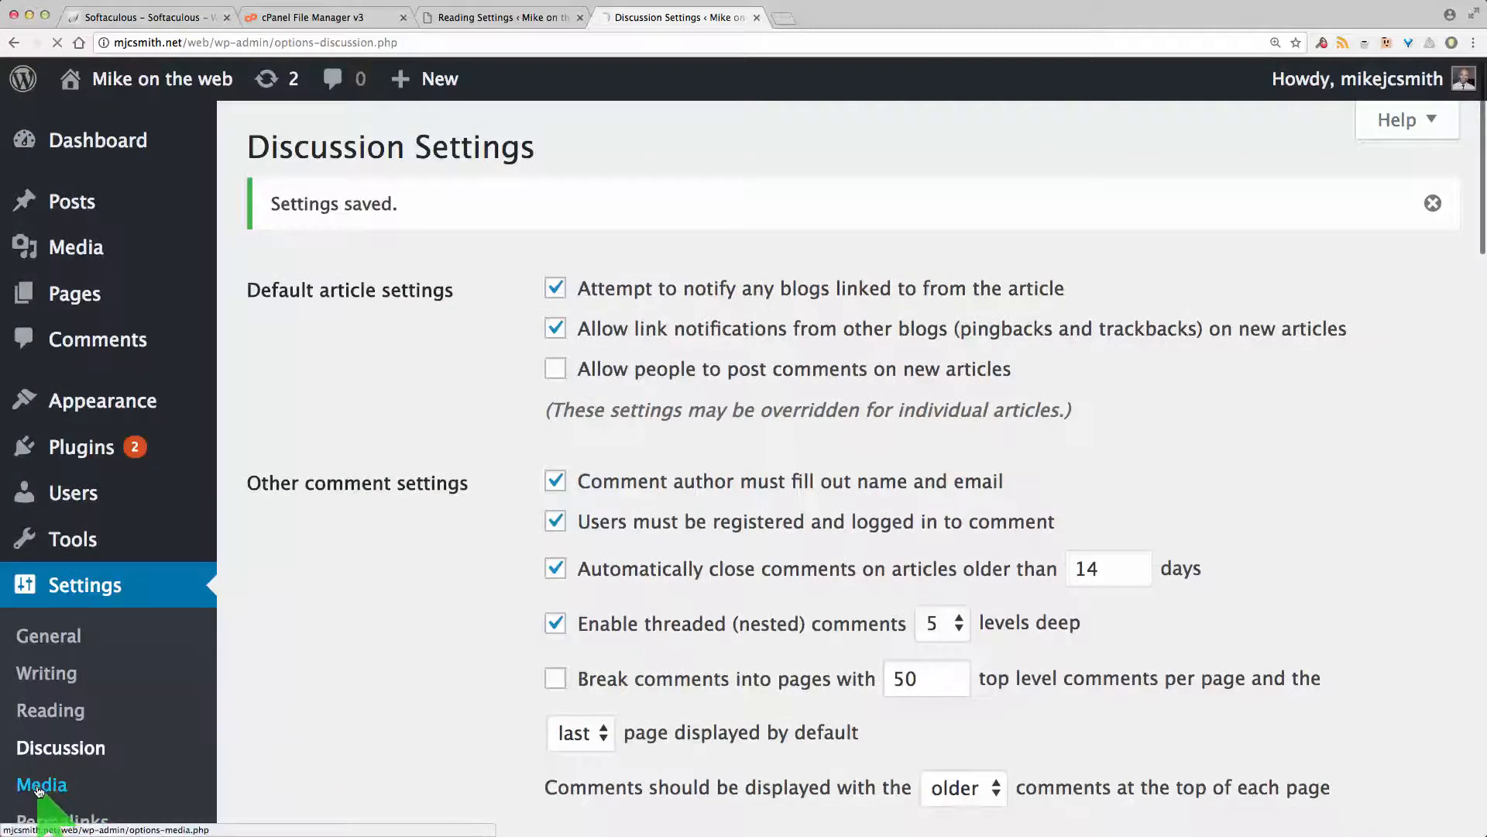
Step: Save the permalink settings with the Day and name structure
scroll(482, 363, "down", 2)
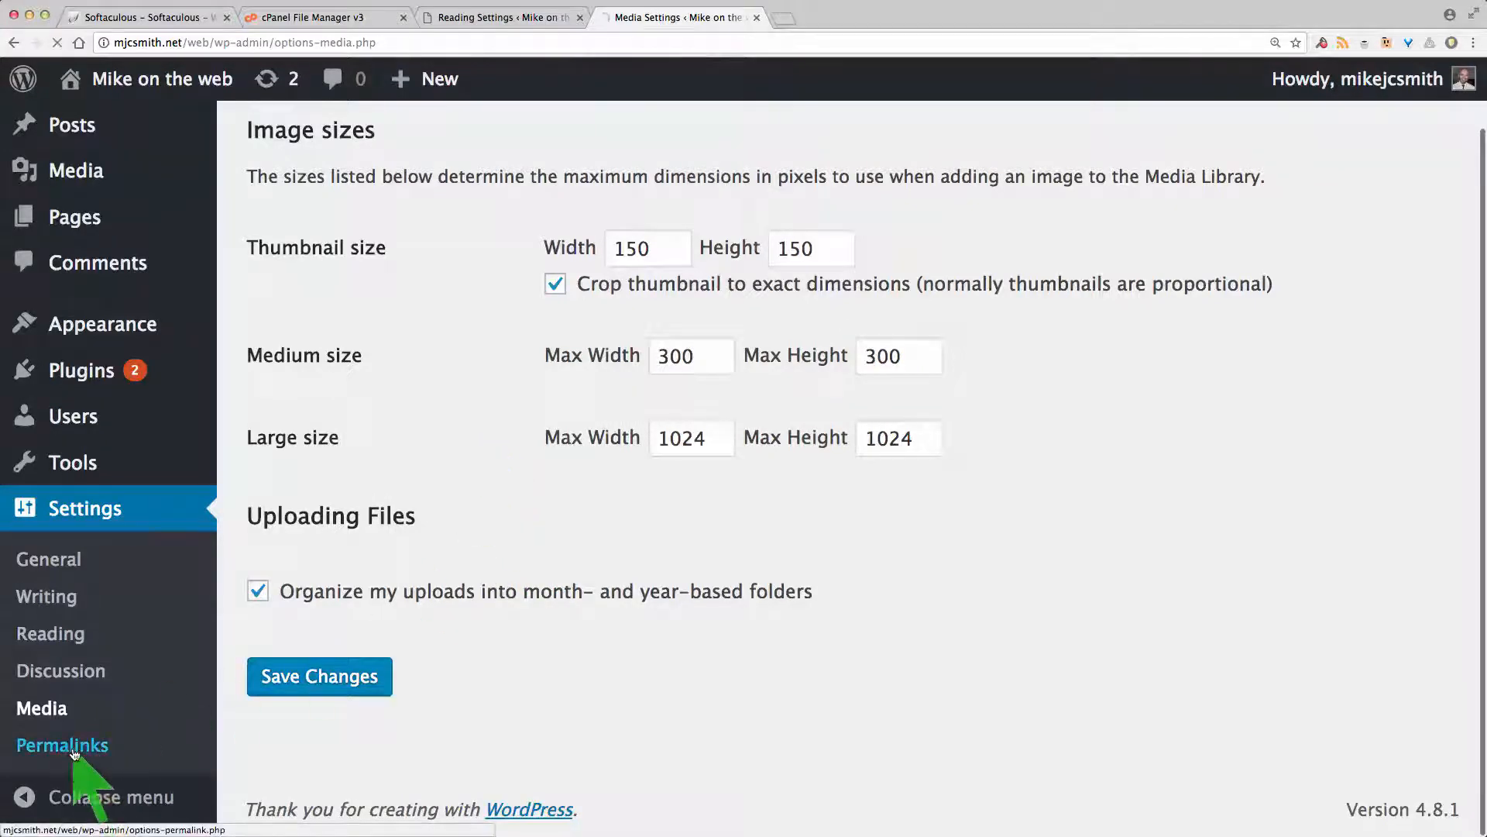
left_click(31, 746)
scroll(455, 536, "down", 2)
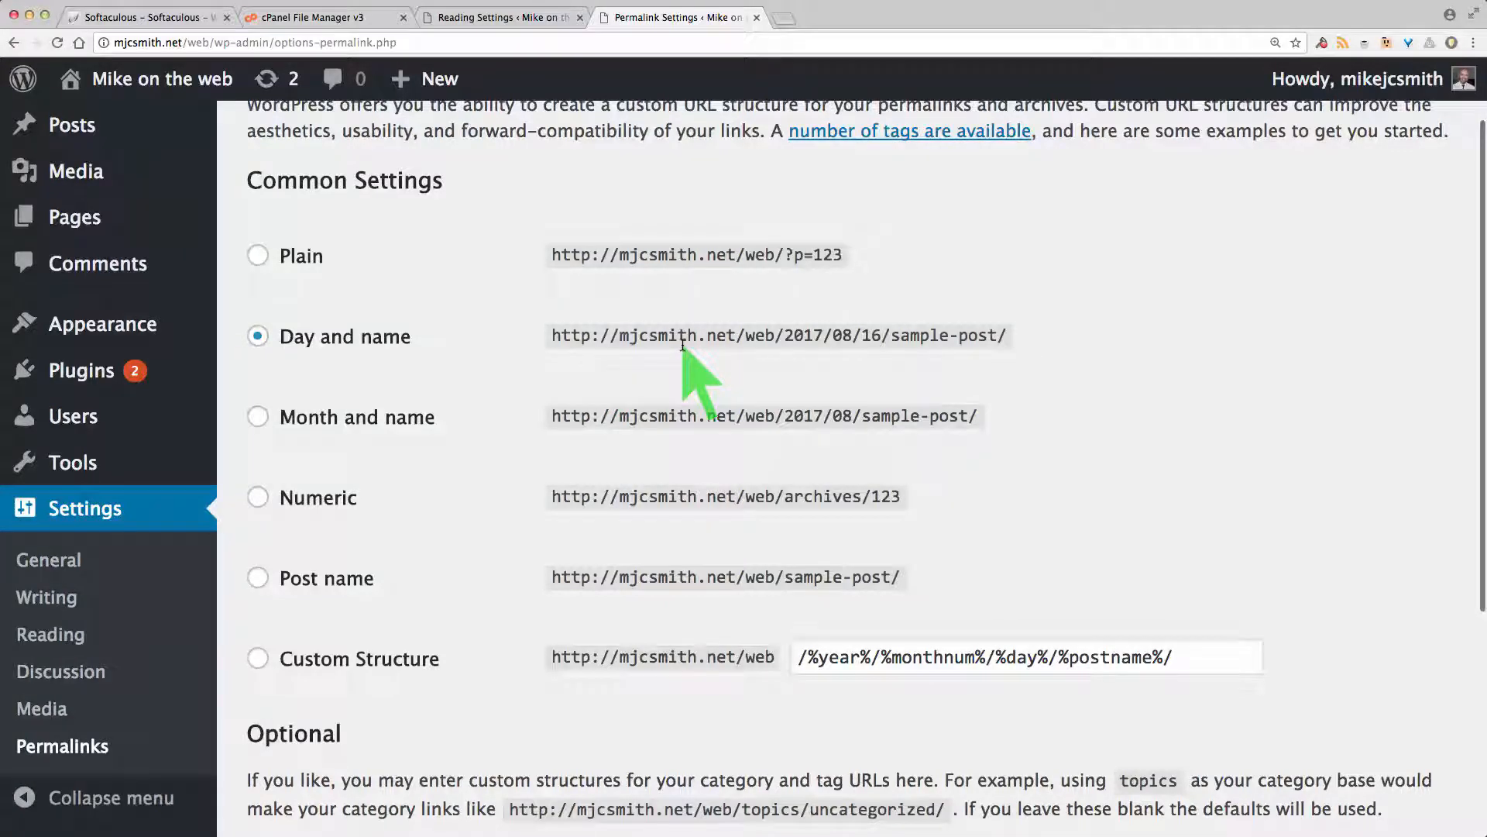
scroll(464, 481, "down", 5)
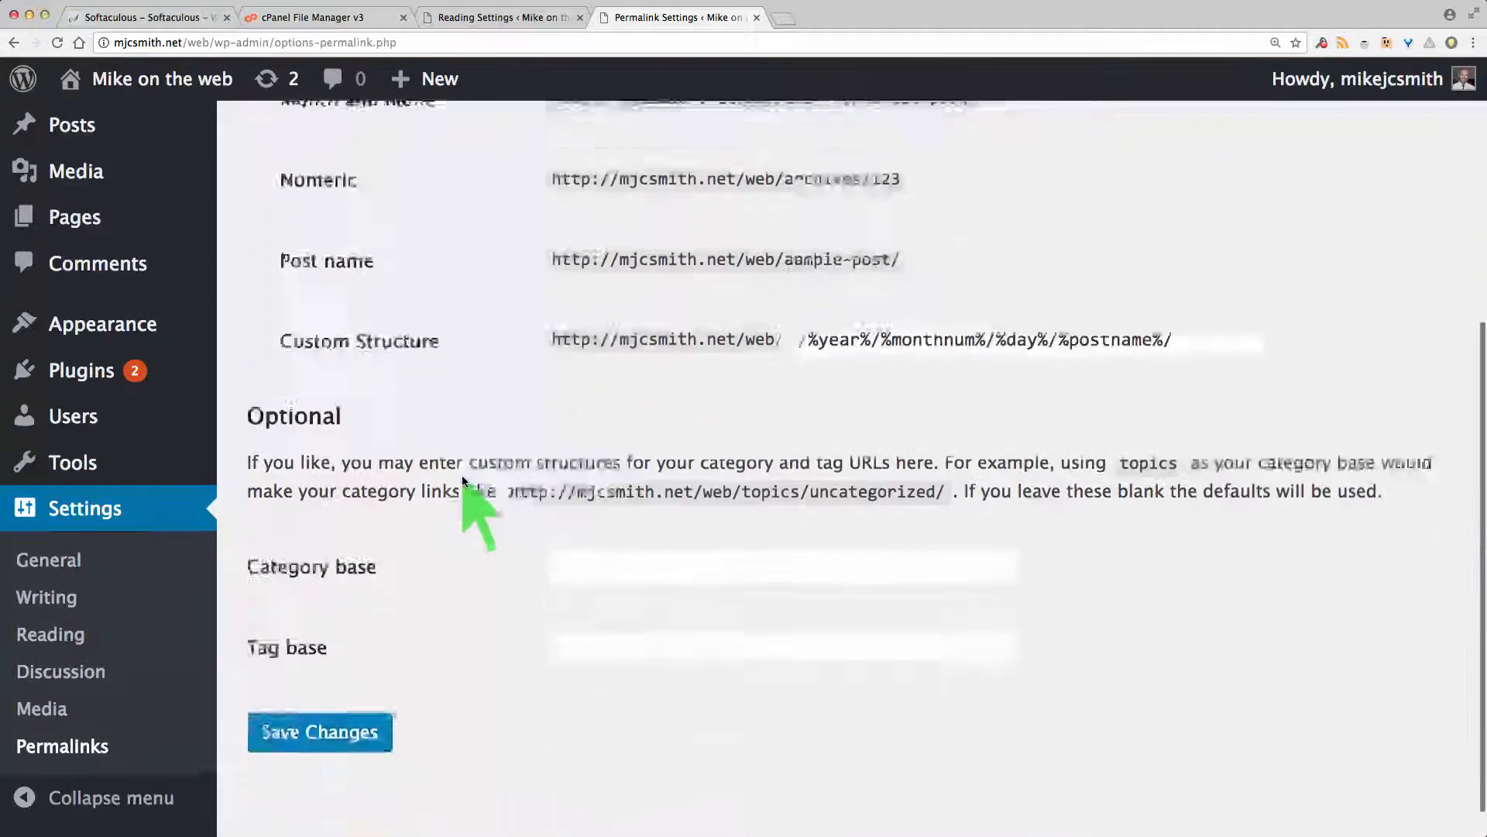
left_click(359, 695)
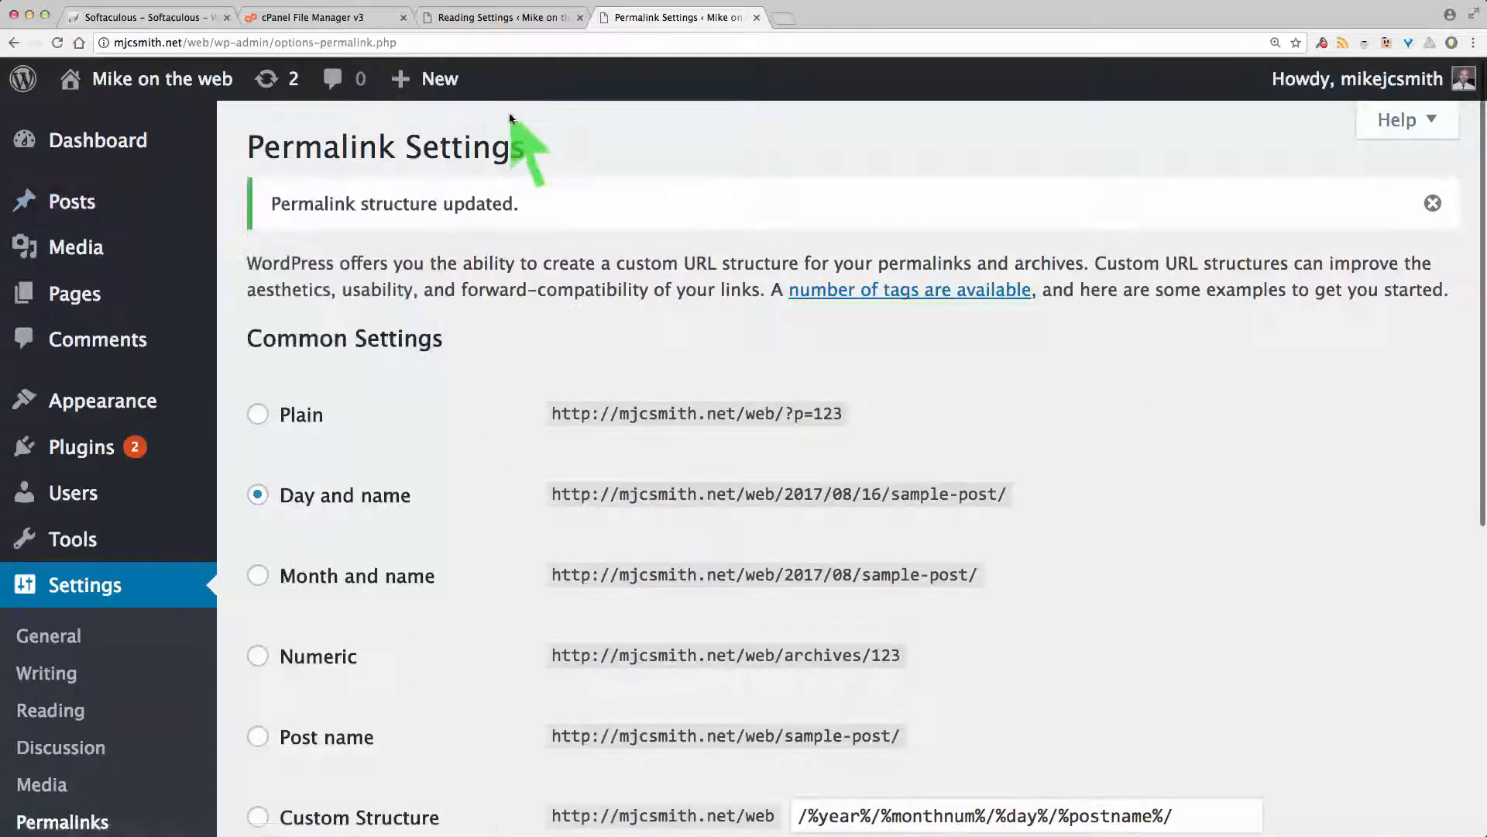
Step: Open the live site in a new tab via Visit Site
mouse_move(238, 83)
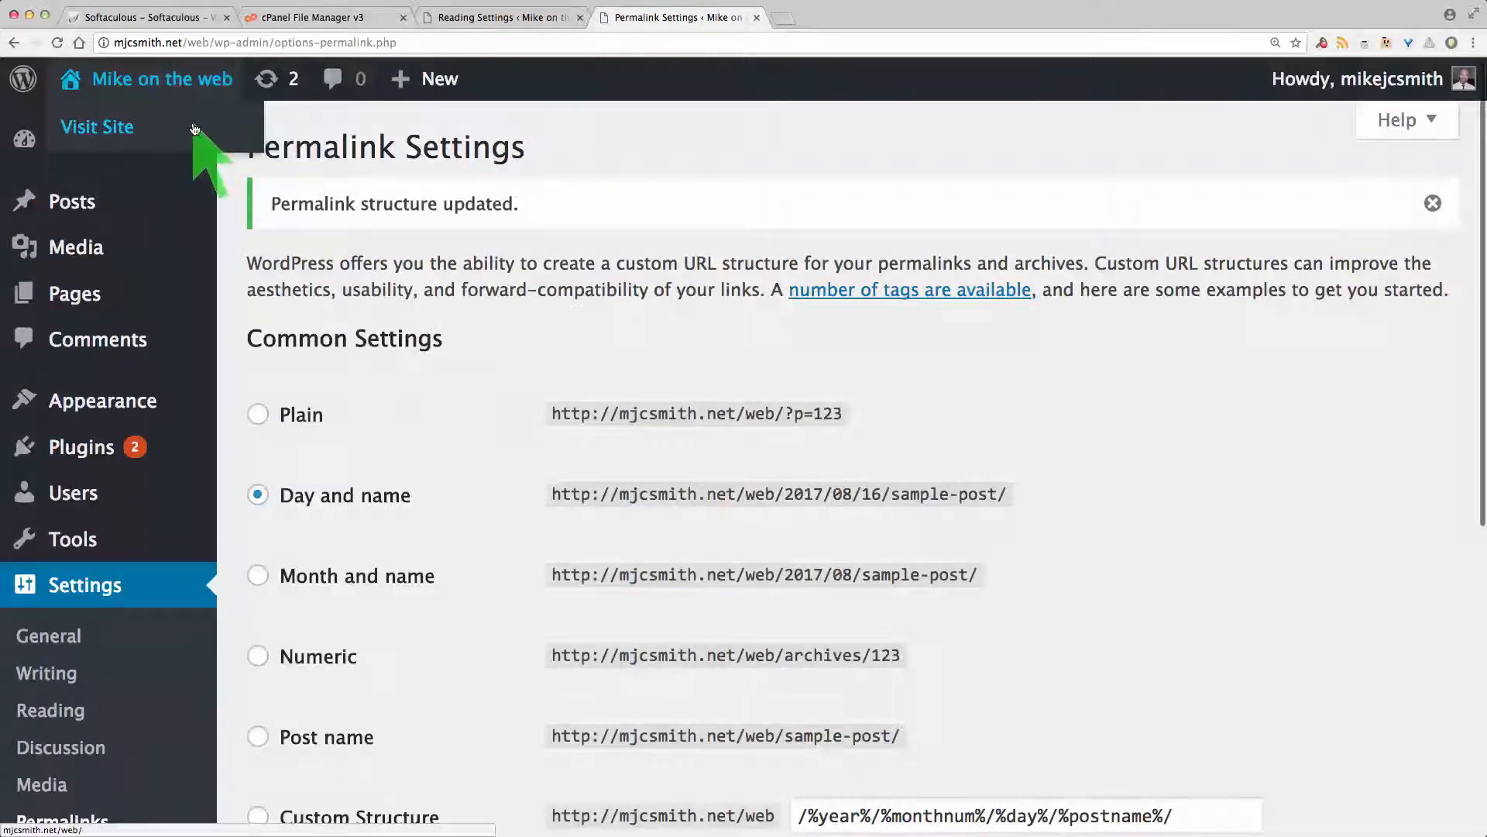
left_click(194, 129)
scroll(680, 182, "down", 7)
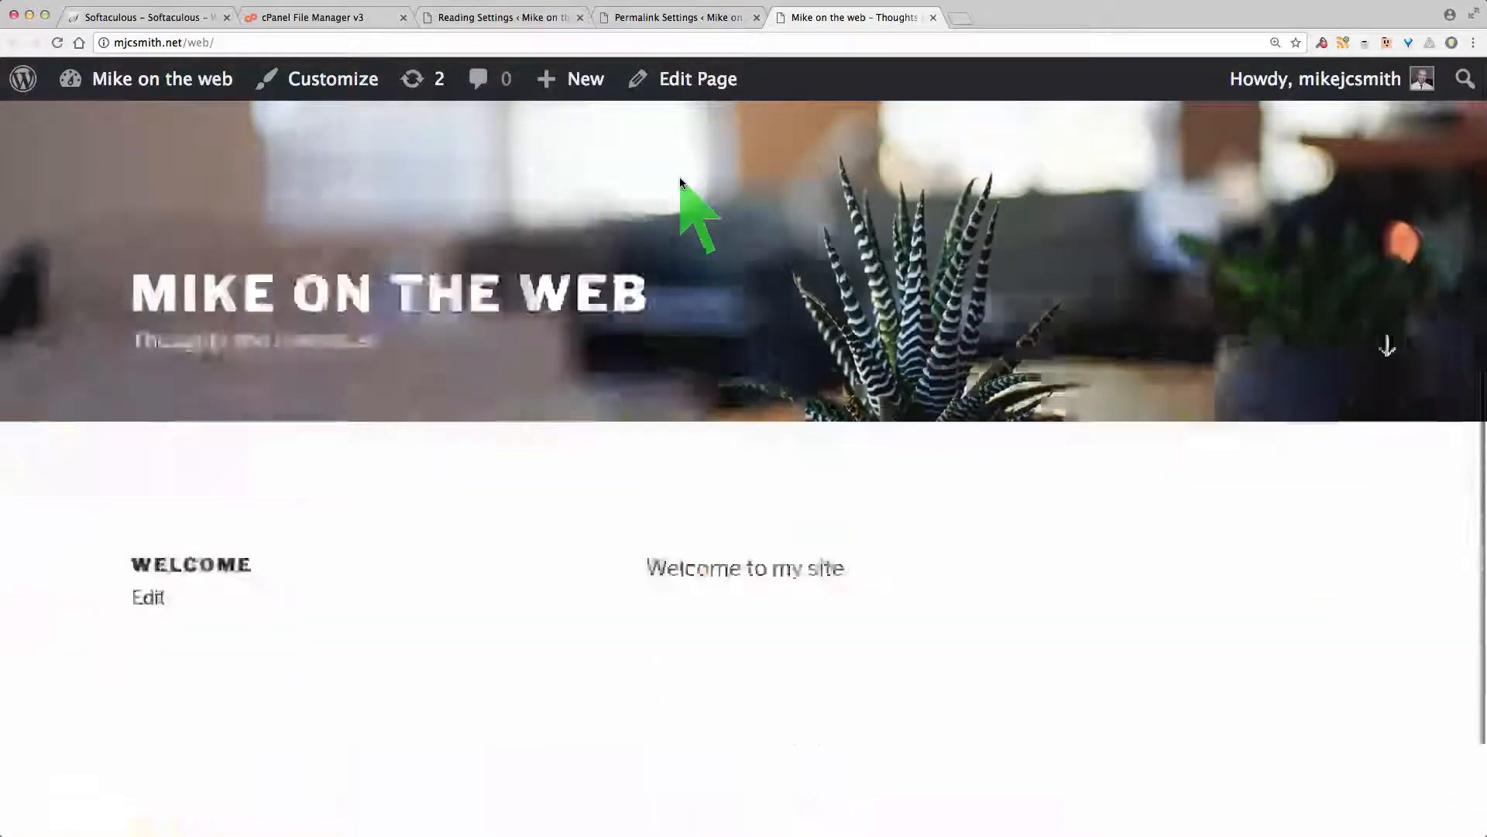
scroll(681, 182, "up", 4)
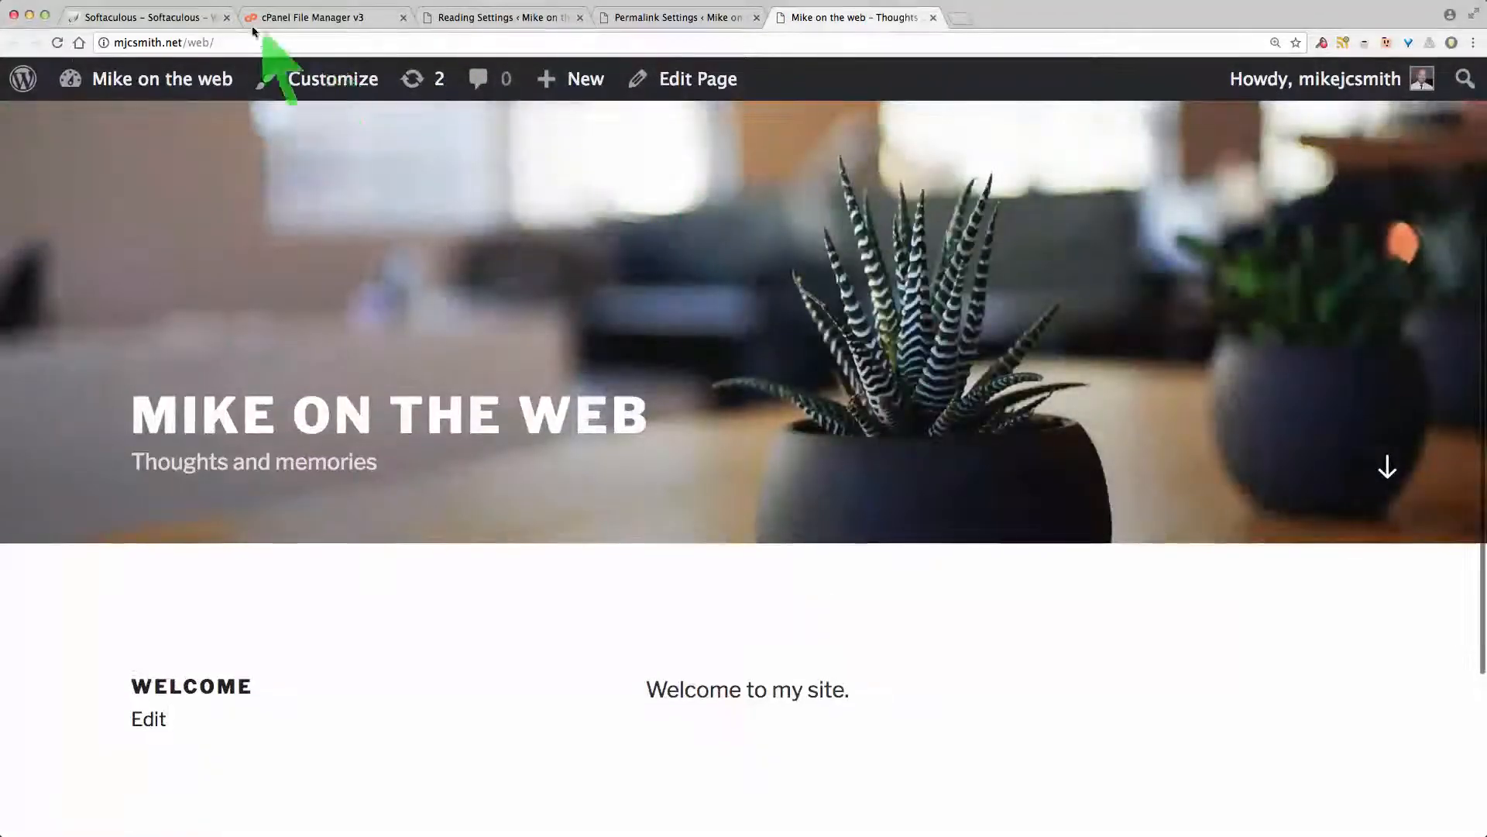
Step: Add blog to the site URL to load the Blog page listing Hello world!
left_click(262, 41)
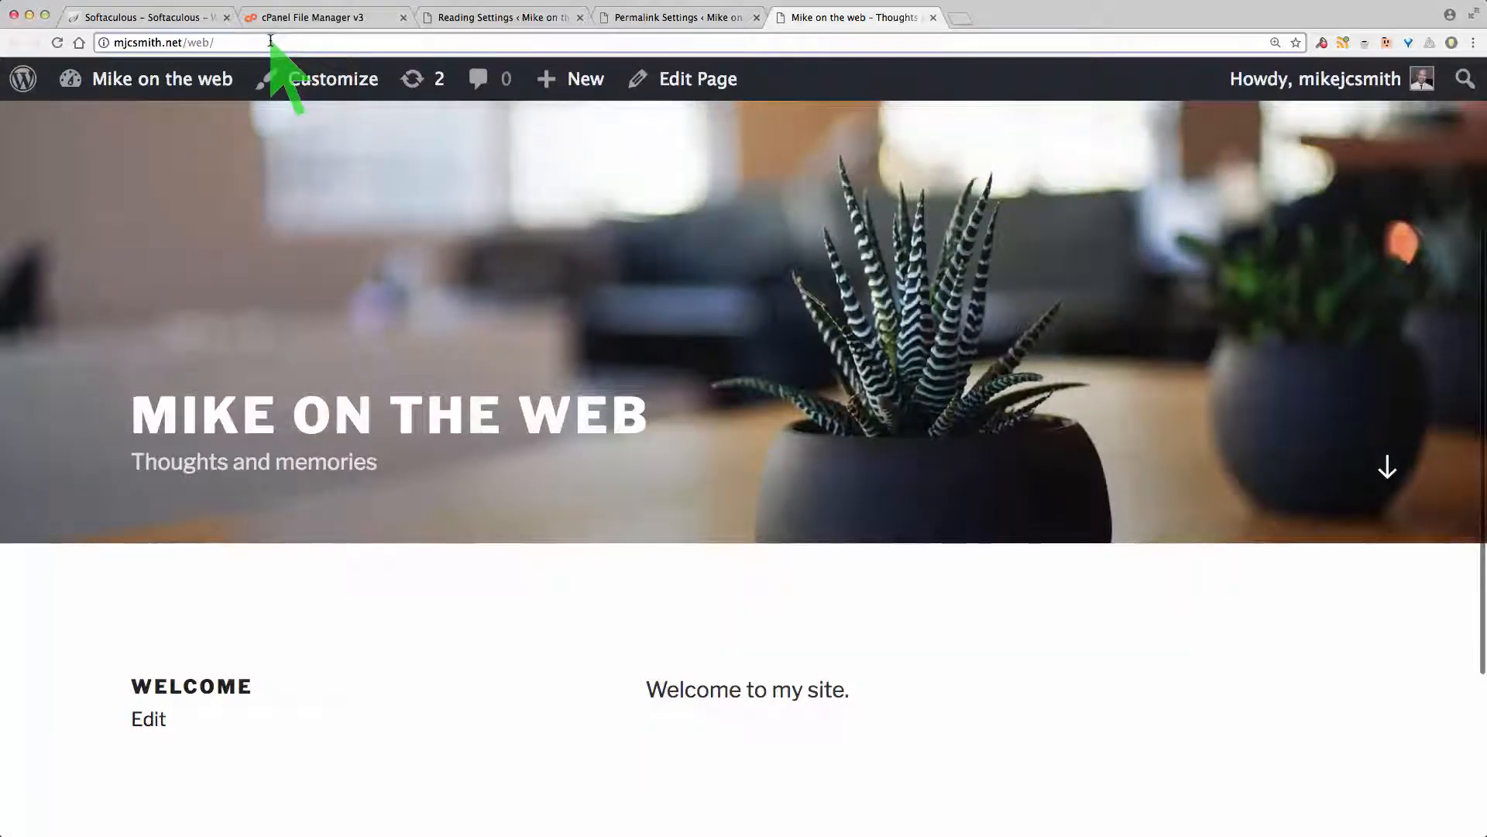
type("blog")
key("Return")
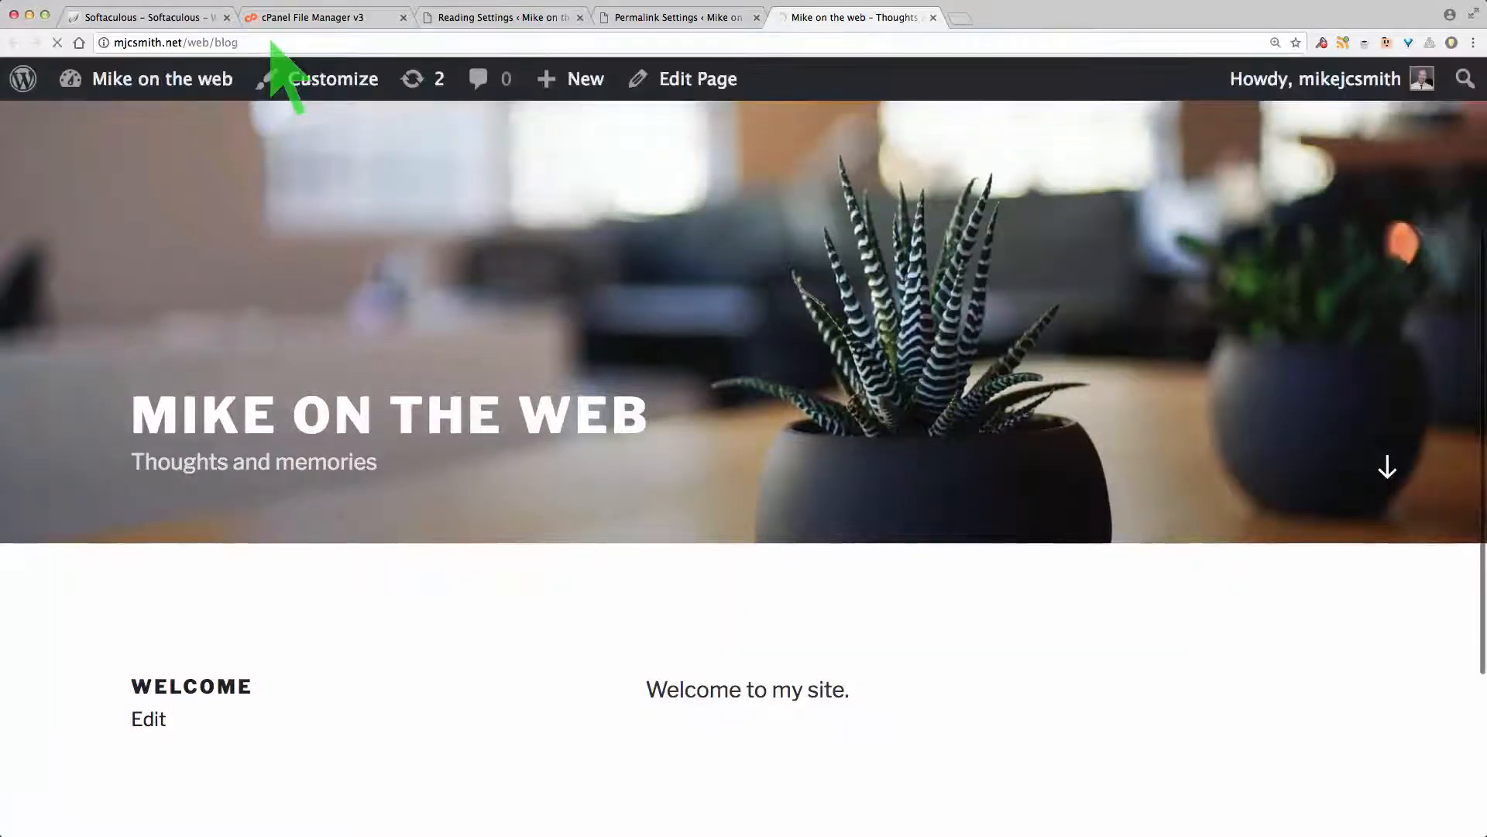
scroll(537, 332, "down", 5)
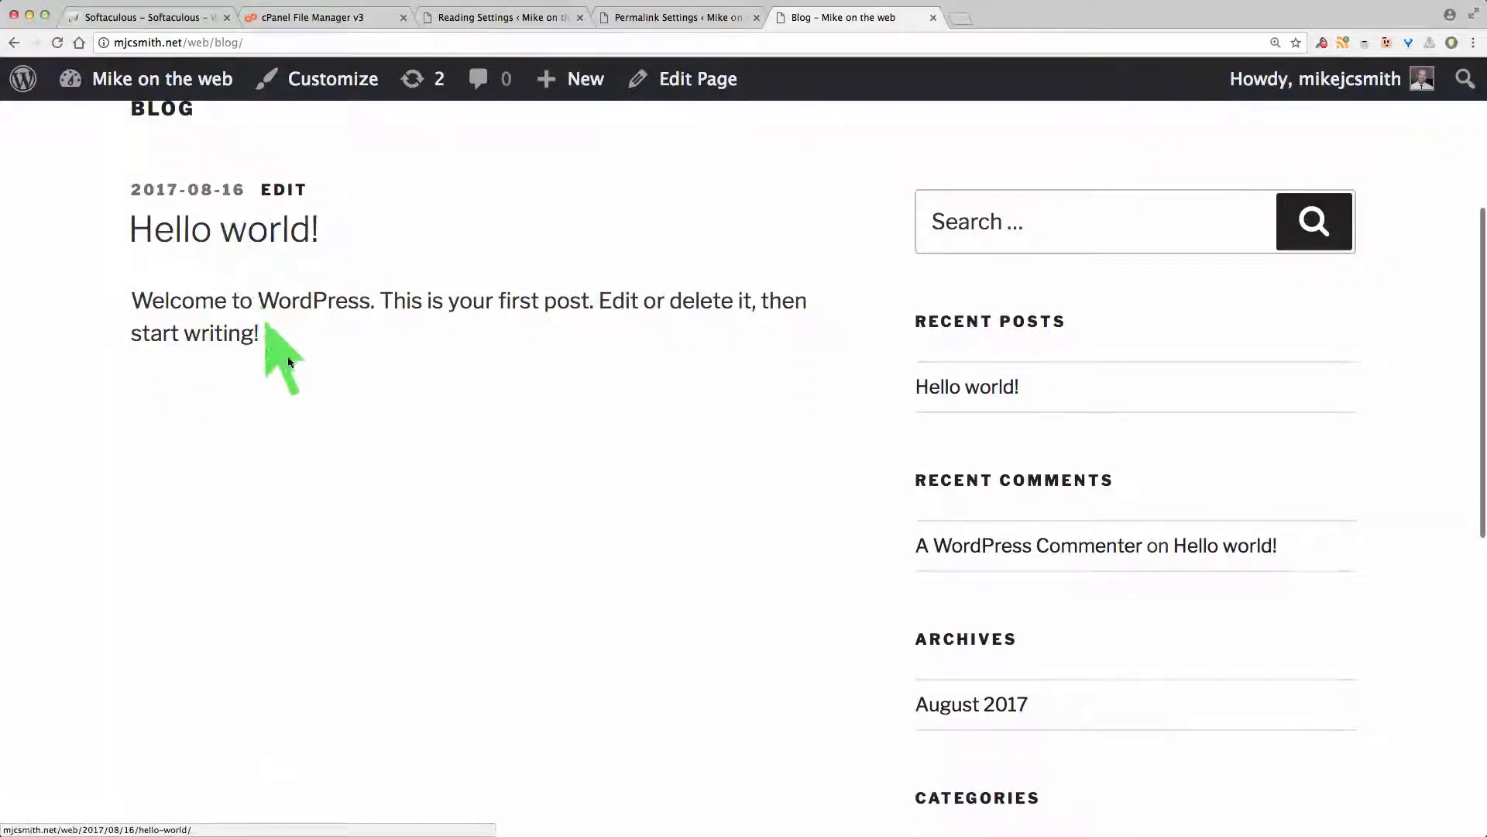
scroll(299, 387, "up", 5)
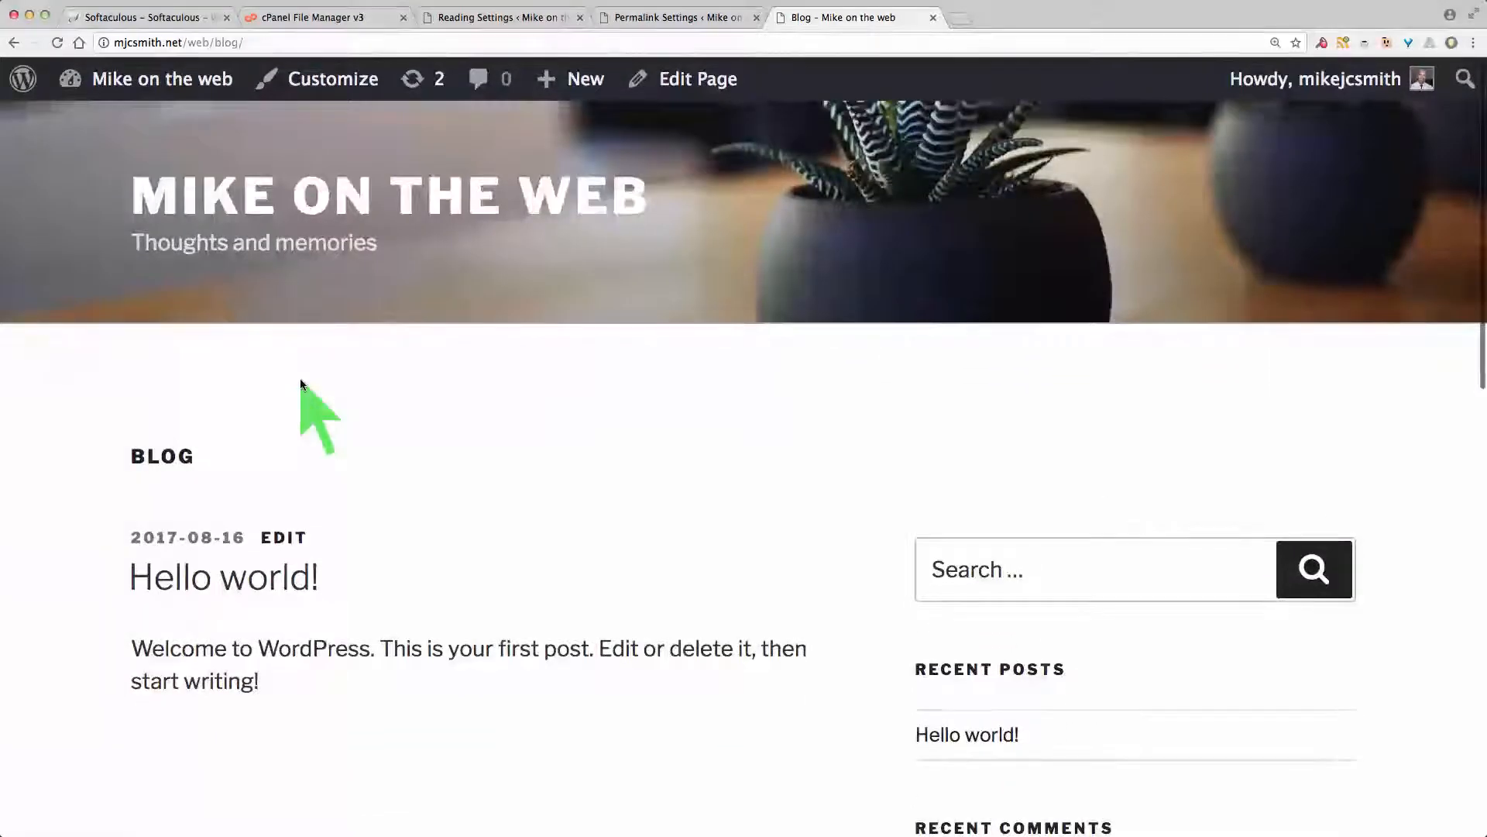